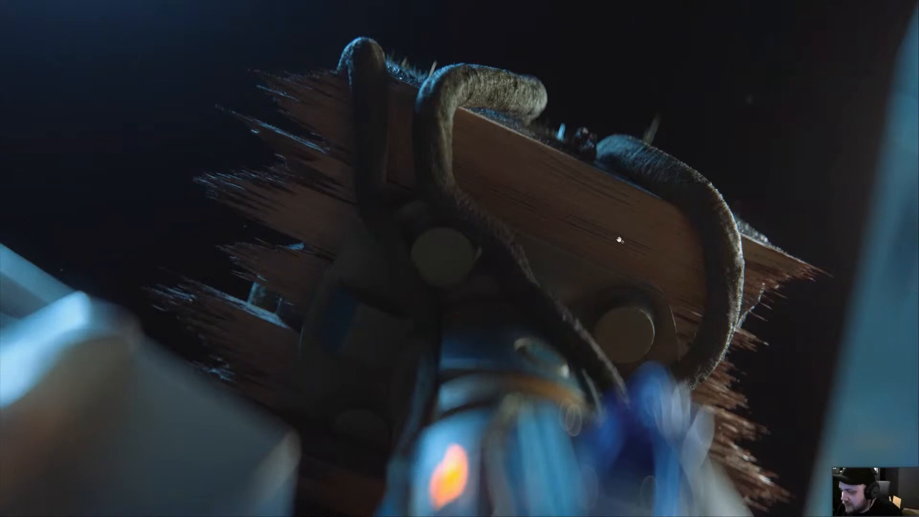
Exit the full-screen PDF presentation and switch to the robot arm model in Fusion 360.
{"action": "key", "text": "Escape"}
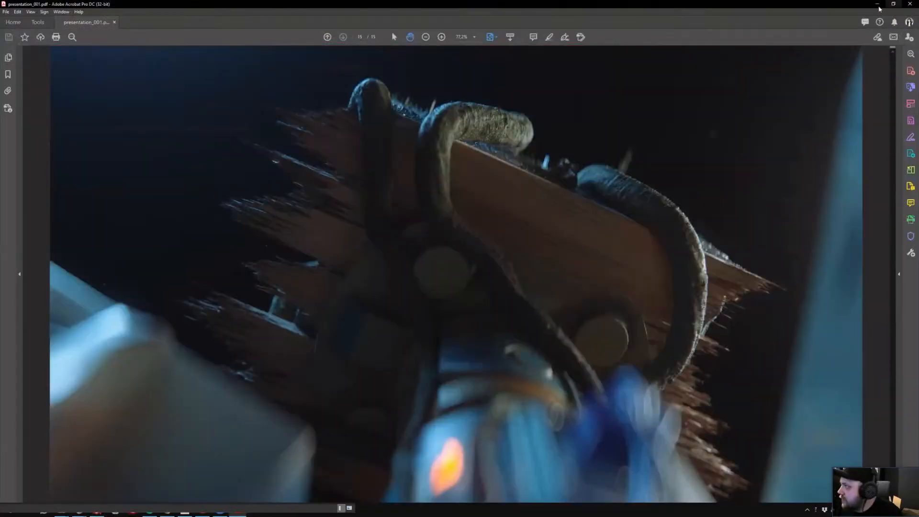
{"action": "left_click", "coordinate": [878, 6]}
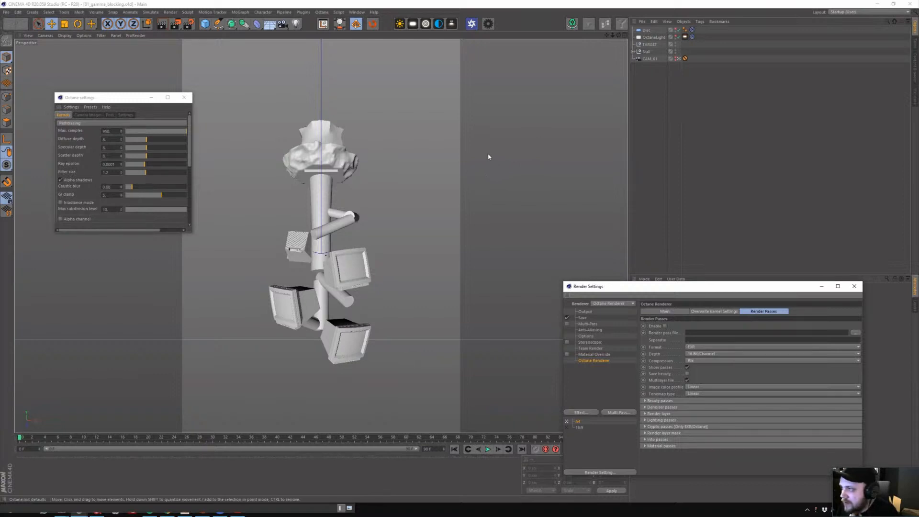
{"action": "left_click", "coordinate": [205, 23]}
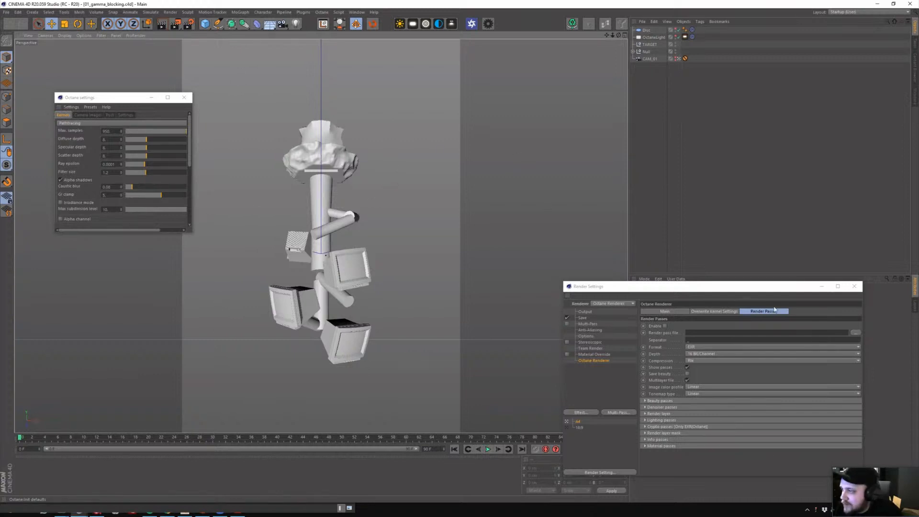
{"action": "left_click", "coordinate": [819, 287]}
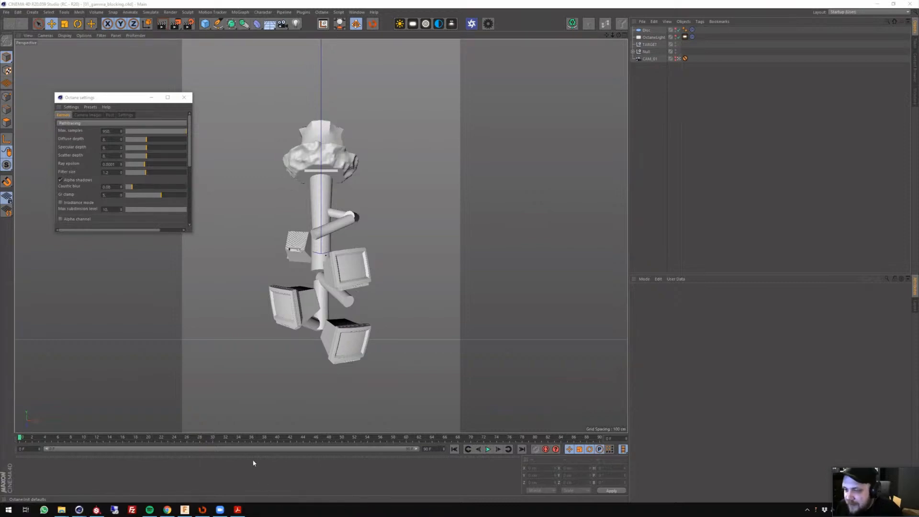
{"action": "left_click", "coordinate": [185, 510]}
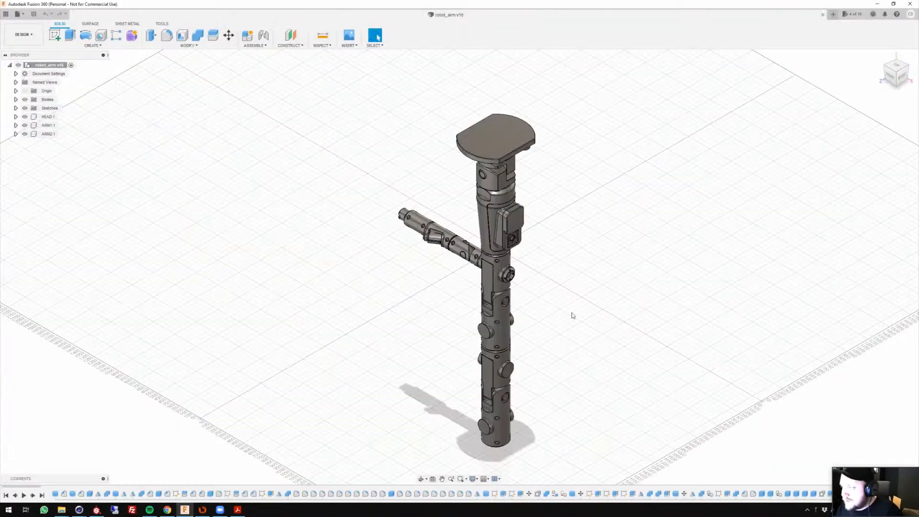
Examine the robot arm model from several angles, including its side arm joints, tapered upper section and mounting plate.
{"action": "middle_click_drag", "start_coordinate": [572, 313], "coordinate": [587, 270]}
{"action": "middle_click_drag", "start_coordinate": [533, 316], "coordinate": [430, 279], "text": "shift"}
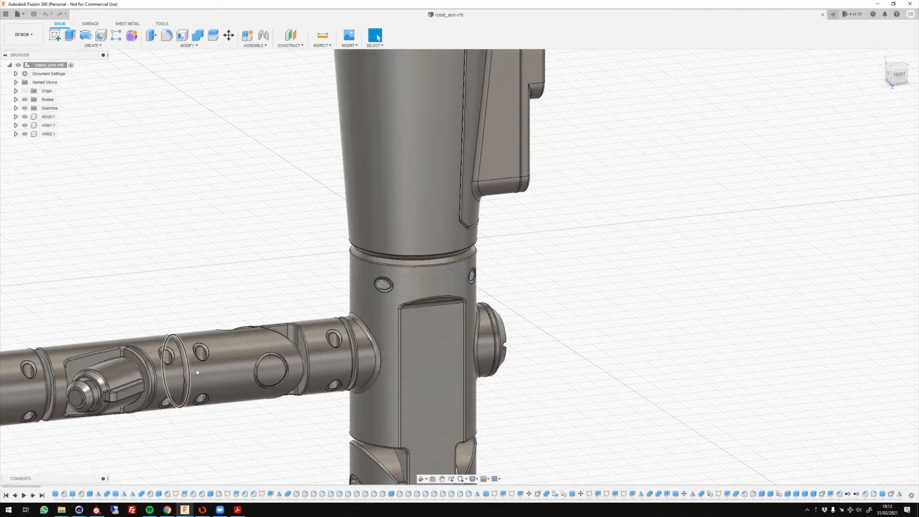
{"action": "scroll", "coordinate": [198, 370], "scroll_direction": "up", "scroll_amount": 2}
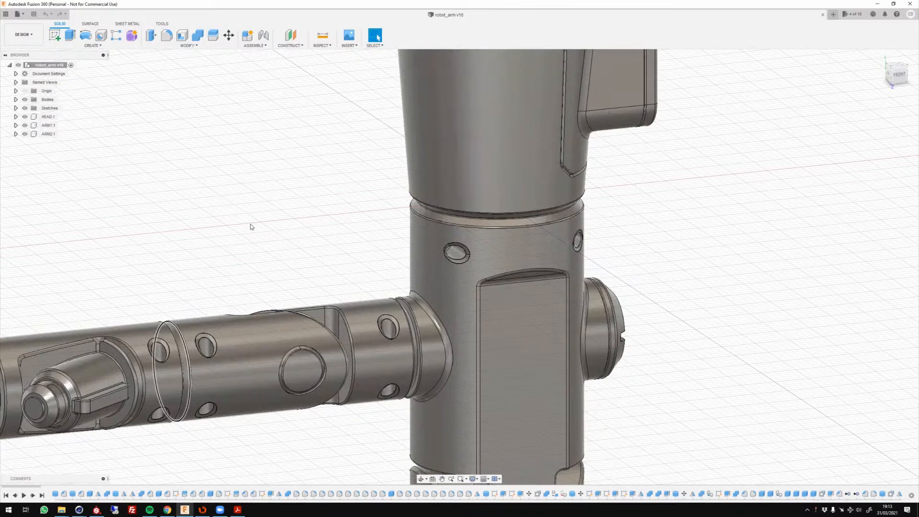
{"action": "scroll", "coordinate": [259, 244], "scroll_direction": "up", "scroll_amount": 1}
{"action": "middle_click_drag", "start_coordinate": [345, 152], "coordinate": [439, 334], "text": "shift"}
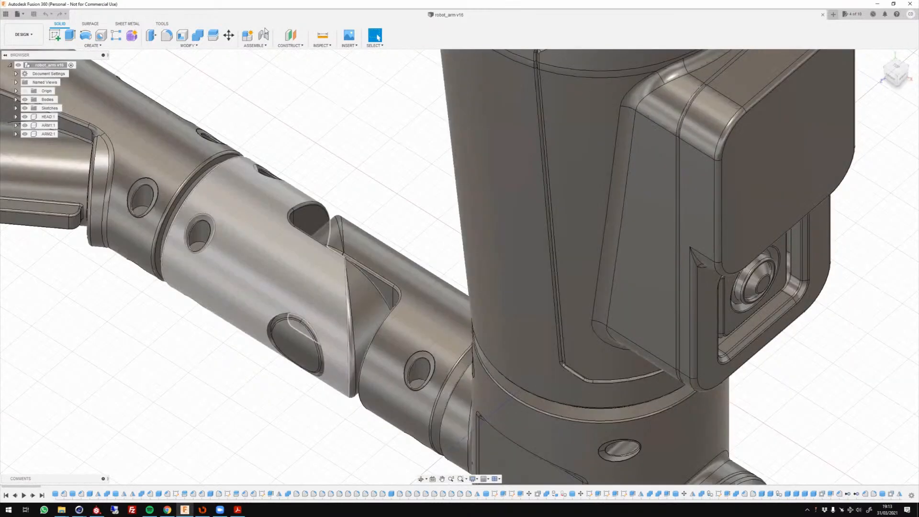
{"action": "scroll", "coordinate": [263, 254], "scroll_direction": "down", "scroll_amount": 5}
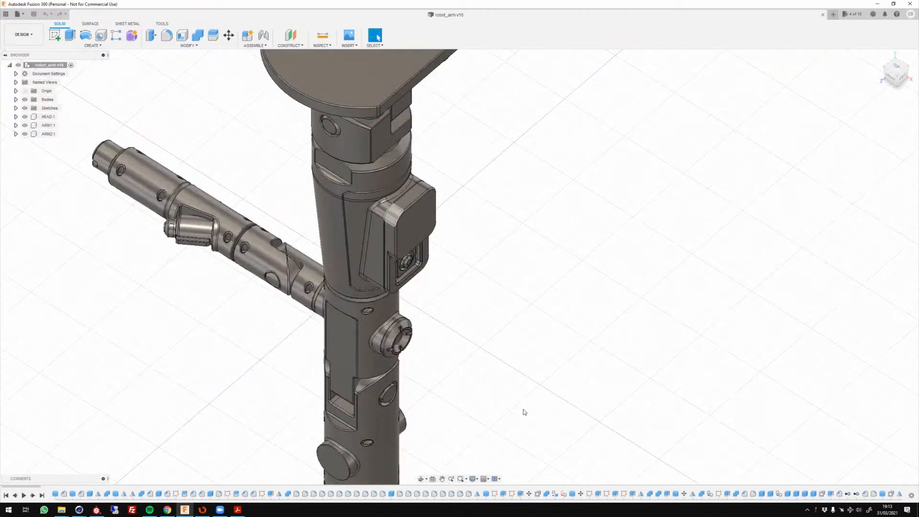
{"action": "middle_click_drag", "start_coordinate": [522, 399], "coordinate": [529, 408]}
{"action": "middle_click_drag", "start_coordinate": [489, 239], "coordinate": [490, 243]}
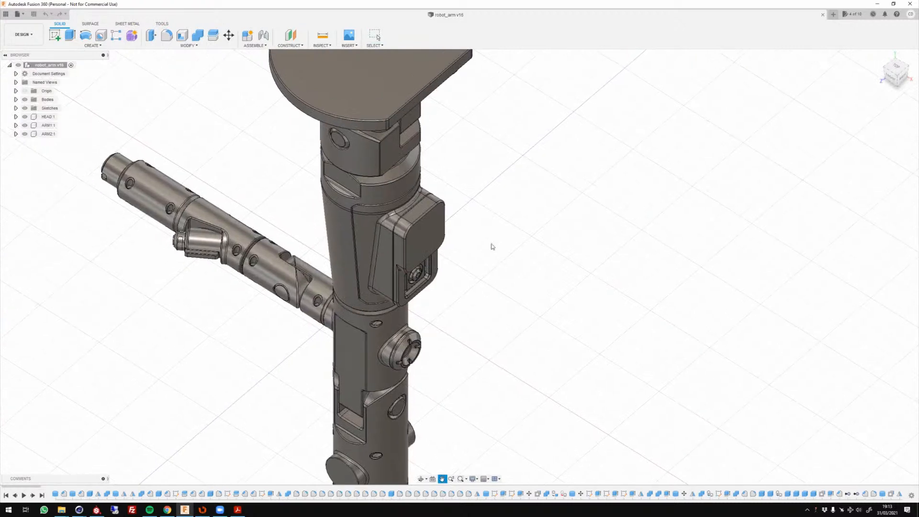
{"action": "middle_click_drag", "start_coordinate": [347, 120], "coordinate": [393, 172]}
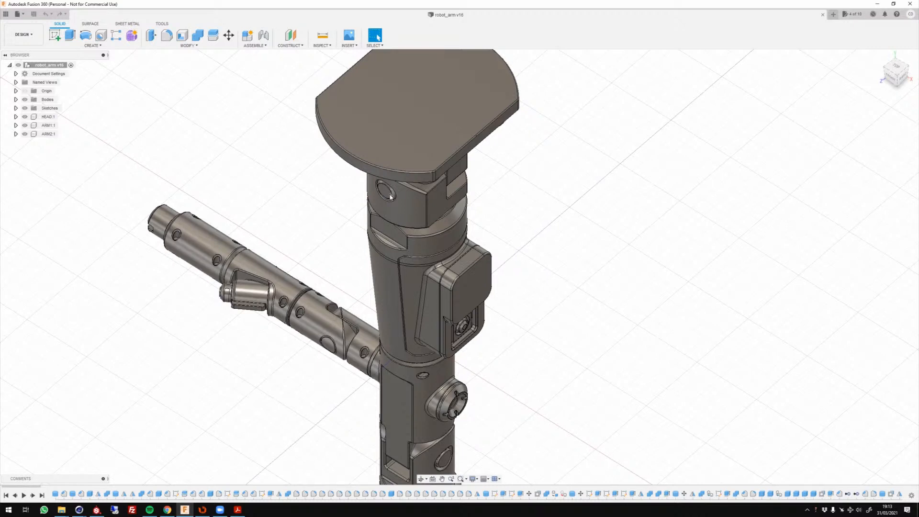
{"action": "middle_click_drag", "start_coordinate": [558, 404], "coordinate": [421, 317], "text": "shift"}
{"action": "scroll", "coordinate": [421, 316], "scroll_direction": "up", "scroll_amount": 1}
{"action": "scroll", "coordinate": [420, 317], "scroll_direction": "down", "scroll_amount": 2}
{"action": "scroll", "coordinate": [487, 297], "scroll_direction": "down", "scroll_amount": 4}
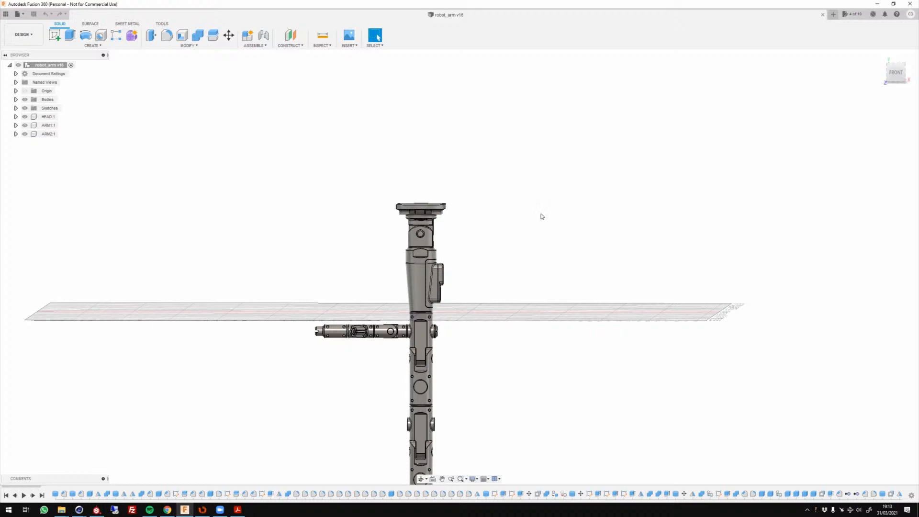
{"action": "middle_click_drag", "start_coordinate": [511, 234], "coordinate": [476, 364], "text": "shift"}
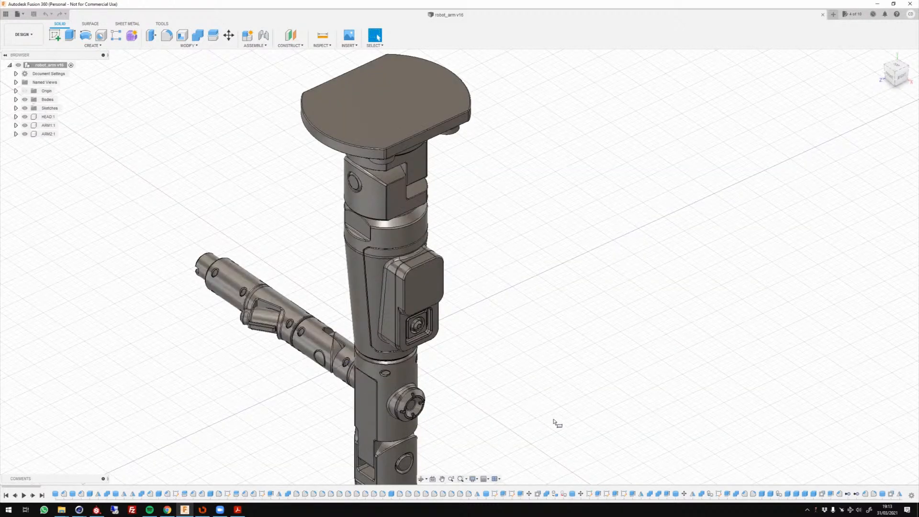
Create a thick rectangular box as a new body beside the robot arm.
{"action": "scroll", "coordinate": [619, 439], "scroll_direction": "up", "scroll_amount": 5}
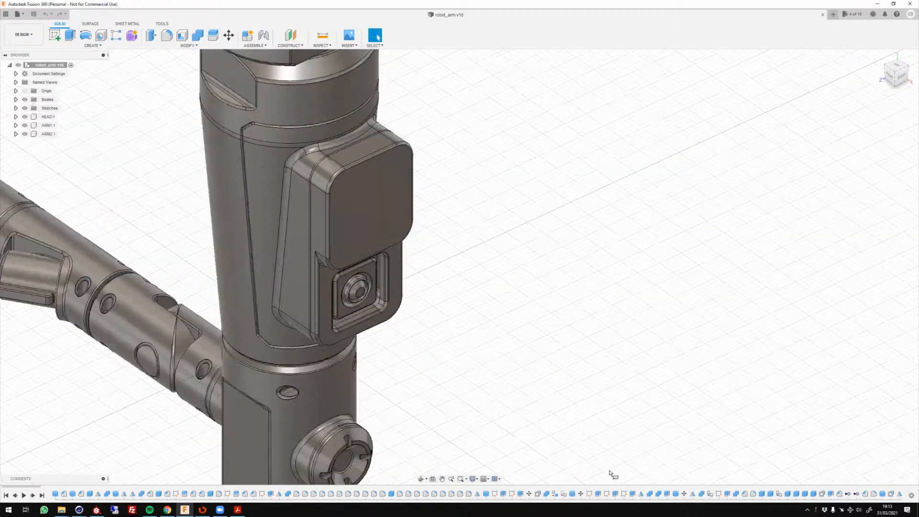
{"action": "left_click", "coordinate": [610, 473]}
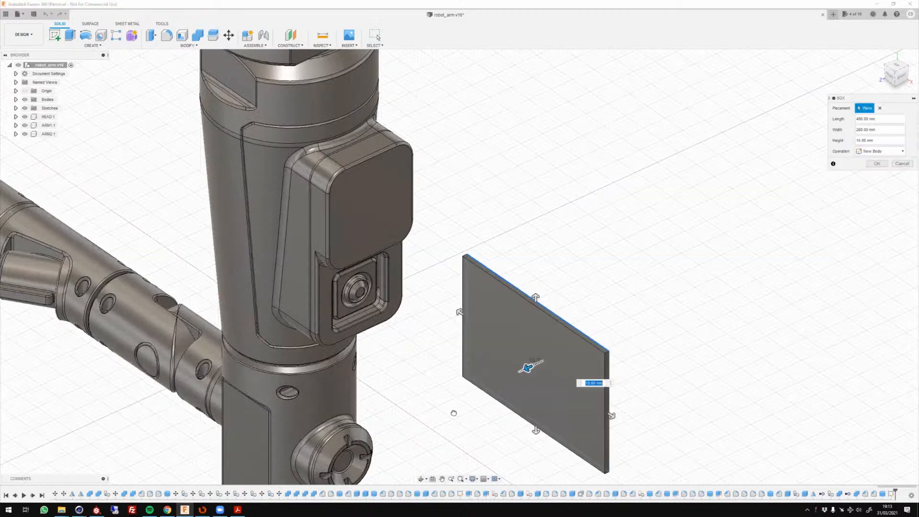
{"action": "left_click_drag", "start_coordinate": [454, 413], "coordinate": [451, 414]}
{"action": "left_click", "coordinate": [878, 164]}
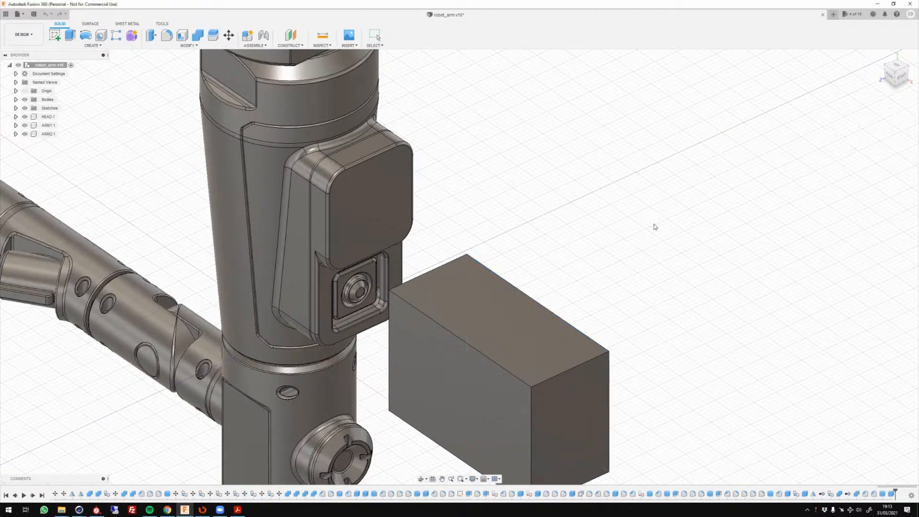
Cut a cylindrical hole about 181 mm in diameter all the way through the middle of the box's large front face.
{"action": "middle_click_drag", "start_coordinate": [363, 277], "coordinate": [368, 256]}
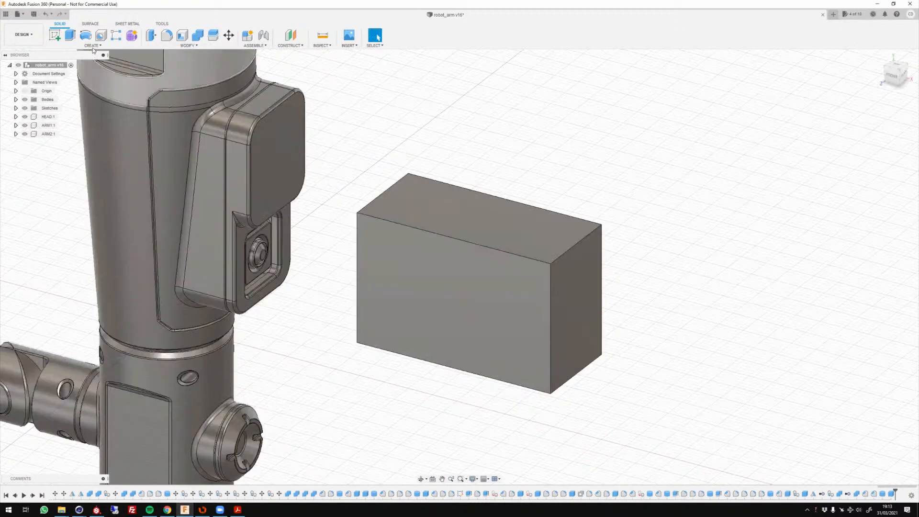
{"action": "left_click", "coordinate": [93, 46]}
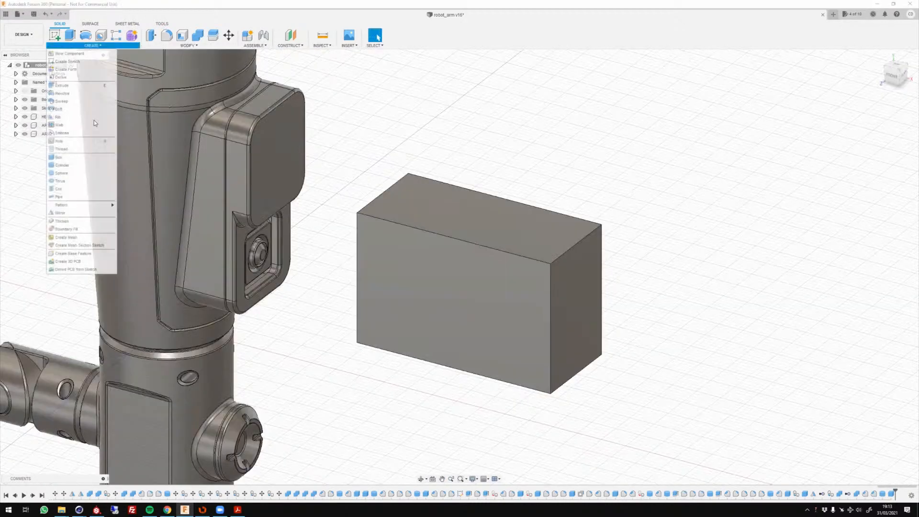
{"action": "left_click", "coordinate": [79, 165]}
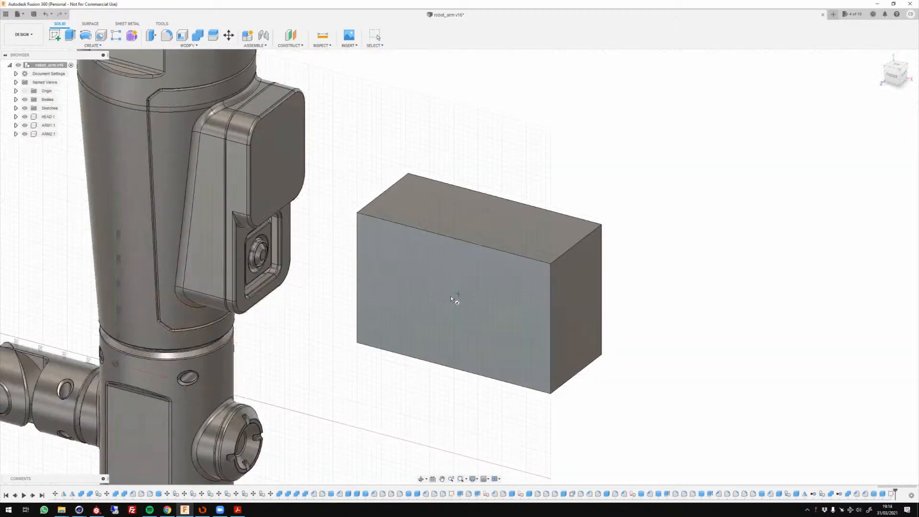
{"action": "left_click", "coordinate": [450, 295]}
{"action": "left_click_drag", "start_coordinate": [441, 303], "coordinate": [539, 240]}
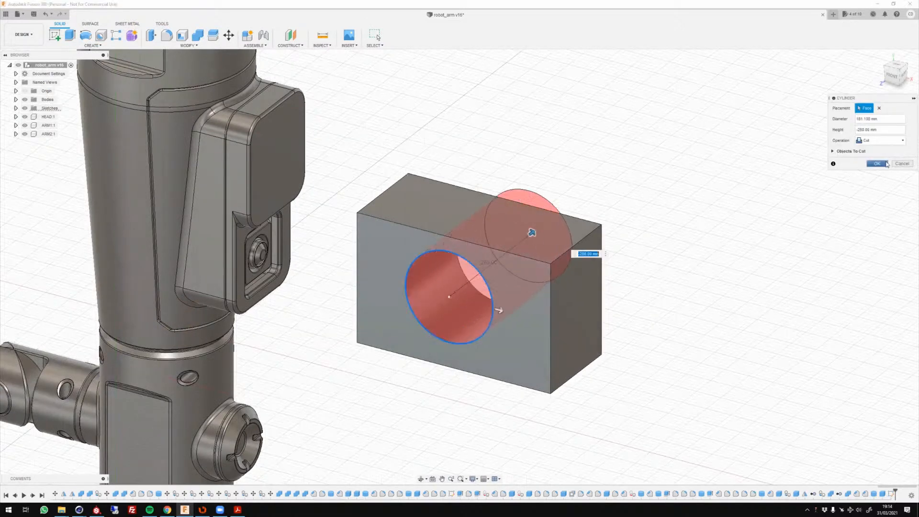
{"action": "left_click", "coordinate": [877, 163]}
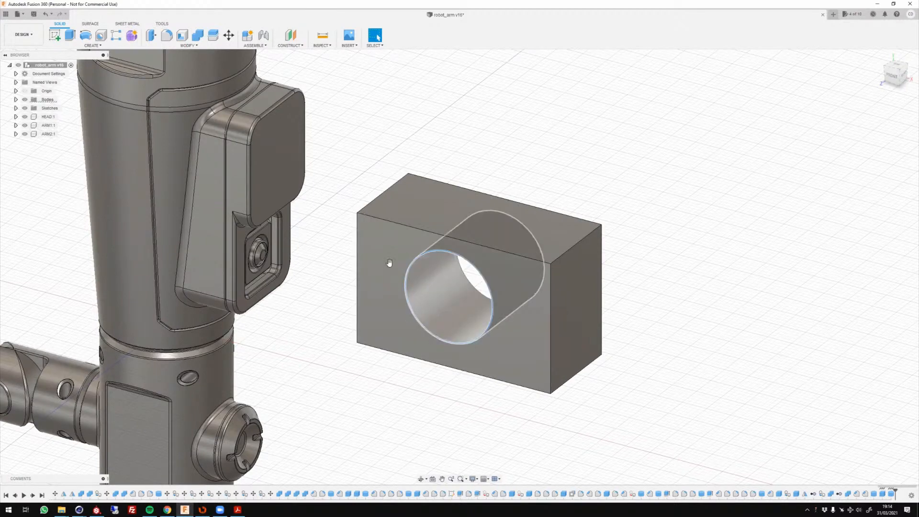
Fillet the front edge of the box's hole with a 15 mm radius.
{"action": "scroll", "coordinate": [389, 252], "scroll_direction": "up", "scroll_amount": 1}
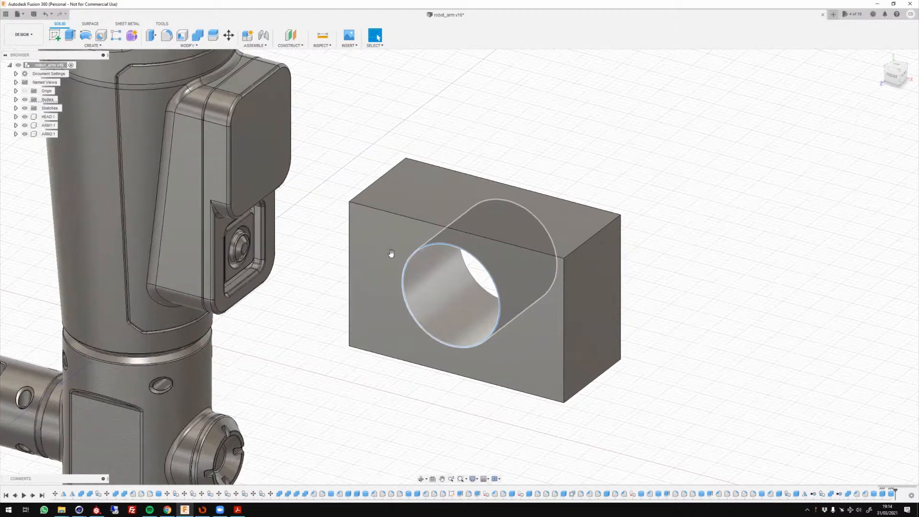
{"action": "scroll", "coordinate": [390, 256], "scroll_direction": "up", "scroll_amount": 1}
{"action": "key", "text": "f"}
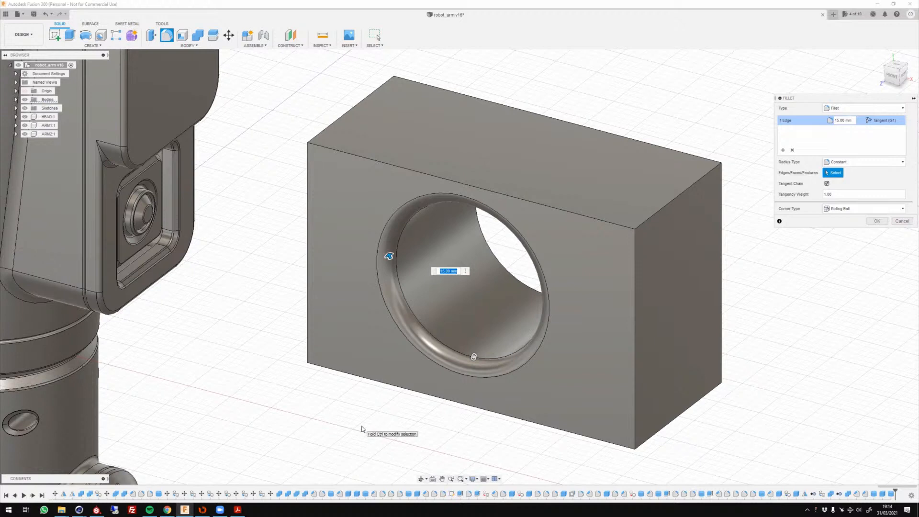
{"action": "left_click", "coordinate": [880, 223]}
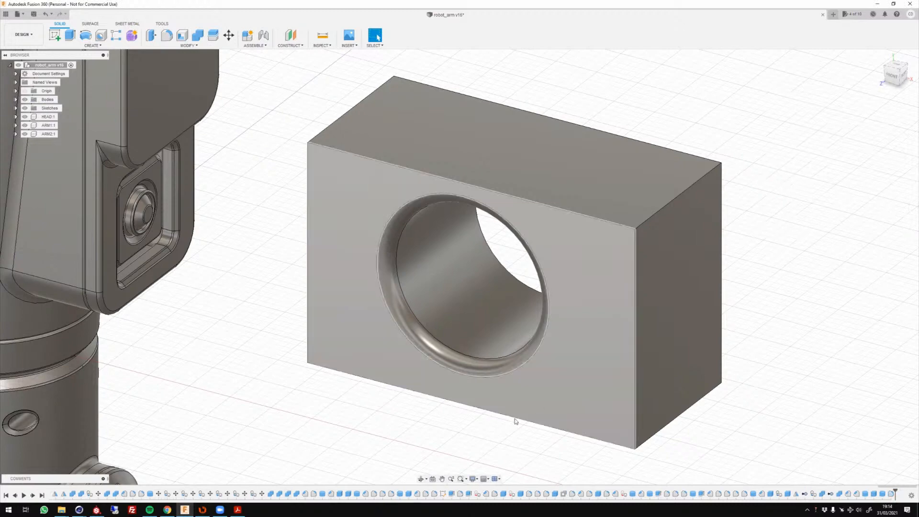
{"action": "middle_click_drag", "start_coordinate": [429, 407], "coordinate": [528, 288], "text": "shift"}
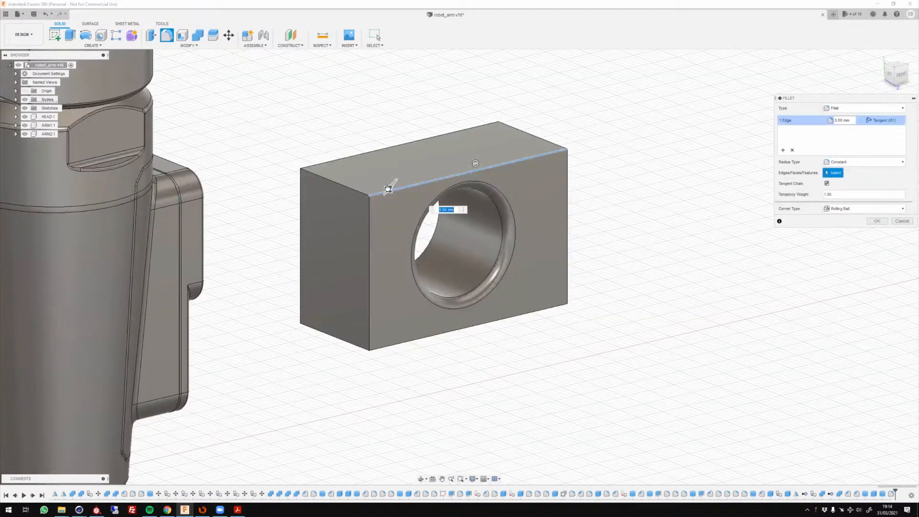
{"action": "left_click_drag", "start_coordinate": [383, 185], "coordinate": [385, 193]}
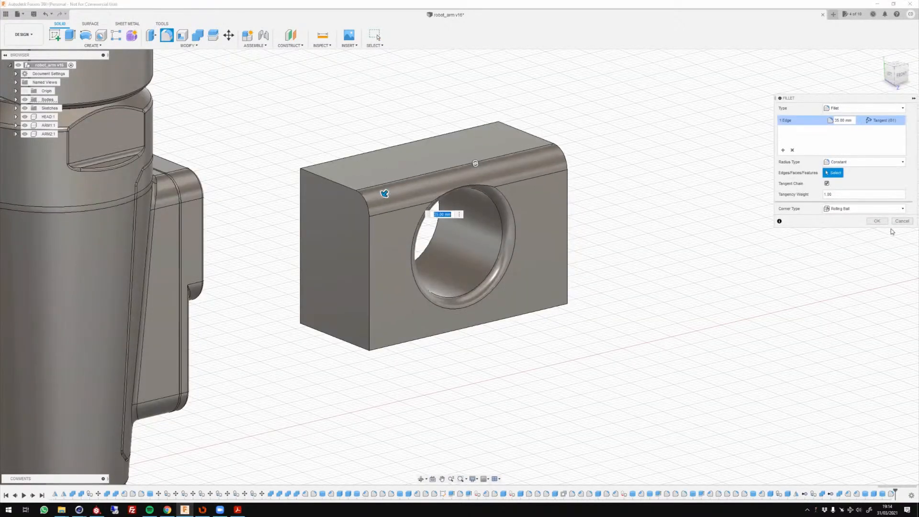
{"action": "left_click", "coordinate": [901, 221]}
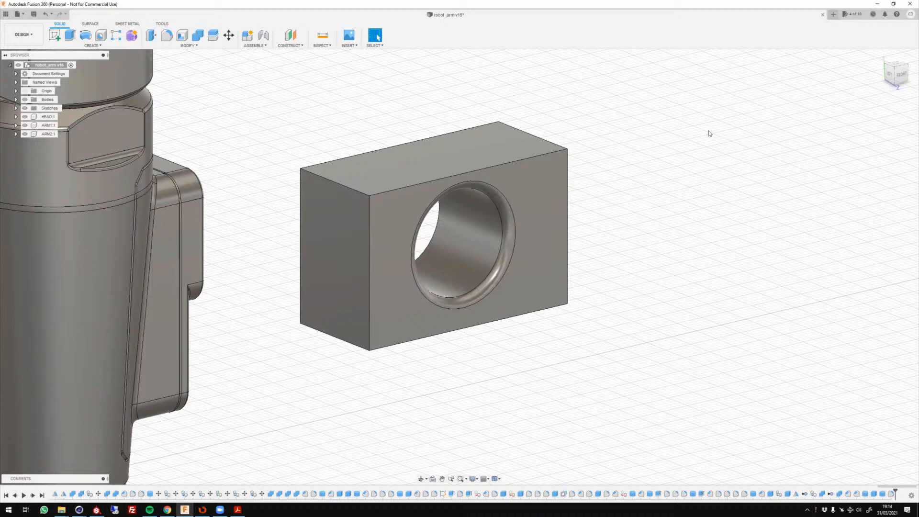
Switch to Cinema 4D, bring up the open scene 03_gamma_cad-vs-poly.c4d and close the Octane settings window.
{"action": "scroll", "coordinate": [659, 152], "scroll_direction": "down", "scroll_amount": 2}
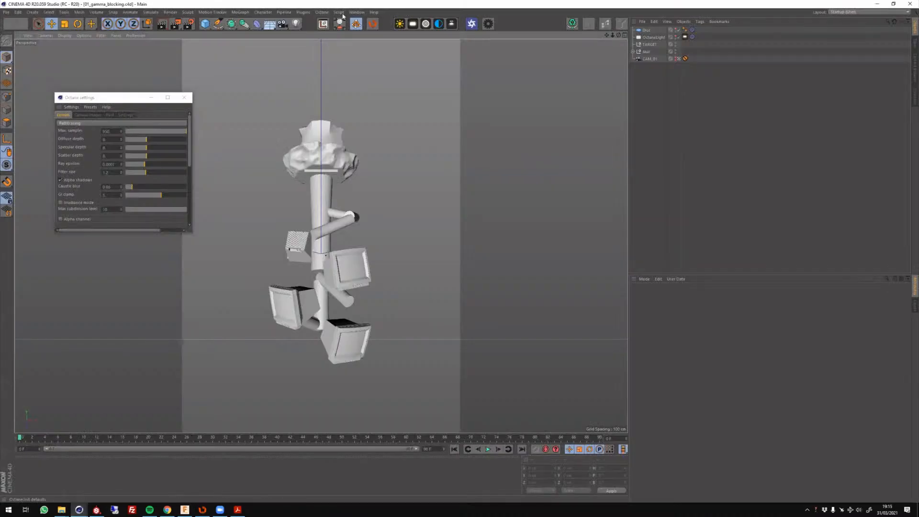
{"action": "left_click", "coordinate": [357, 12]}
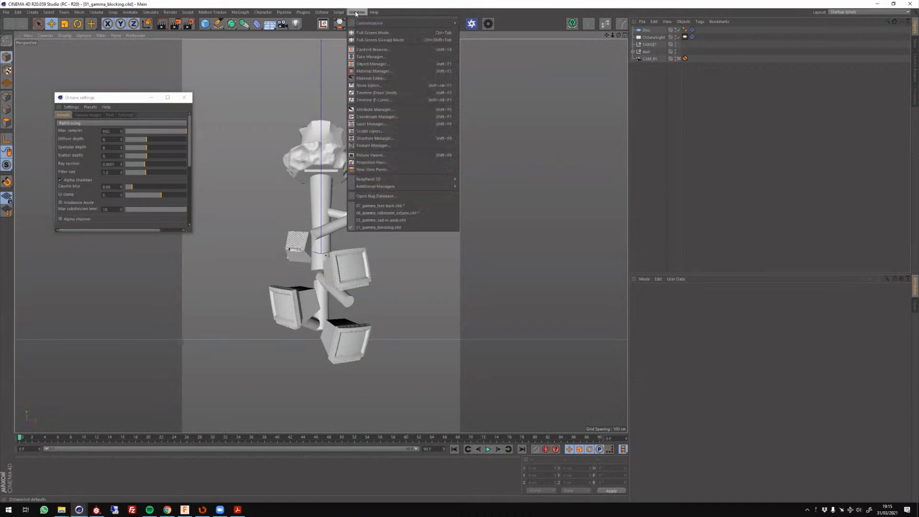
{"action": "left_click", "coordinate": [404, 220]}
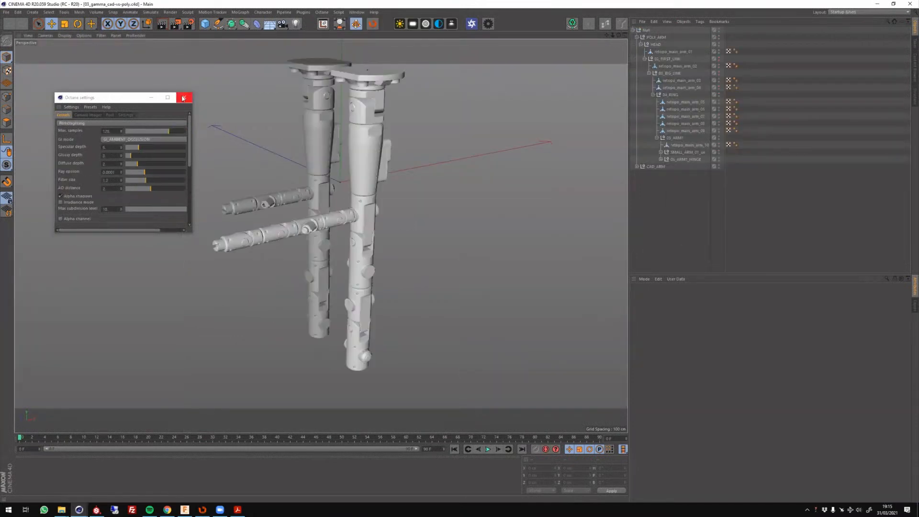
{"action": "left_click", "coordinate": [184, 97]}
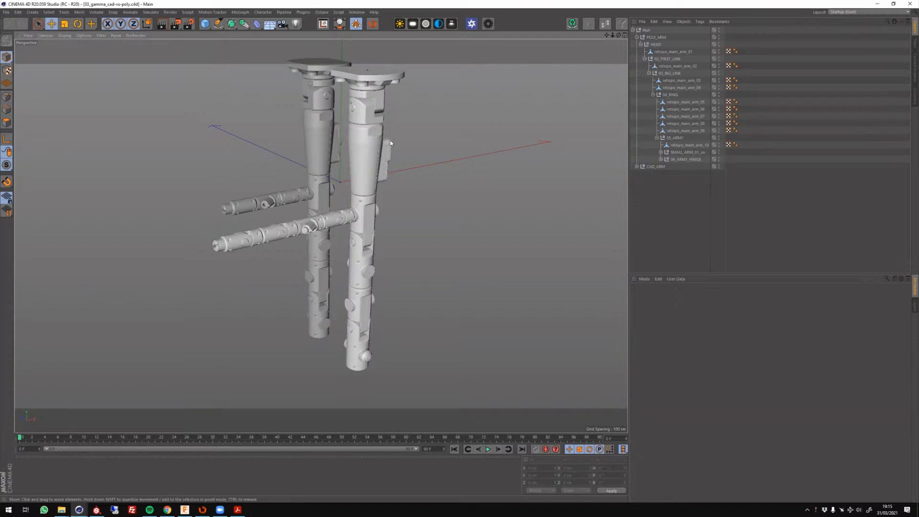
Select the tapered upper body of the CAD arm and examine its triangulated mesh up close.
{"action": "middle_click_drag", "start_coordinate": [390, 140], "coordinate": [406, 283], "text": "alt"}
{"action": "left_click_drag", "start_coordinate": [406, 282], "coordinate": [338, 274], "text": "alt"}
{"action": "right_click_drag", "start_coordinate": [337, 274], "coordinate": [384, 267], "text": "alt"}
{"action": "left_click", "coordinate": [351, 257]}
{"action": "left_click_drag", "start_coordinate": [445, 259], "coordinate": [346, 211], "text": "alt"}
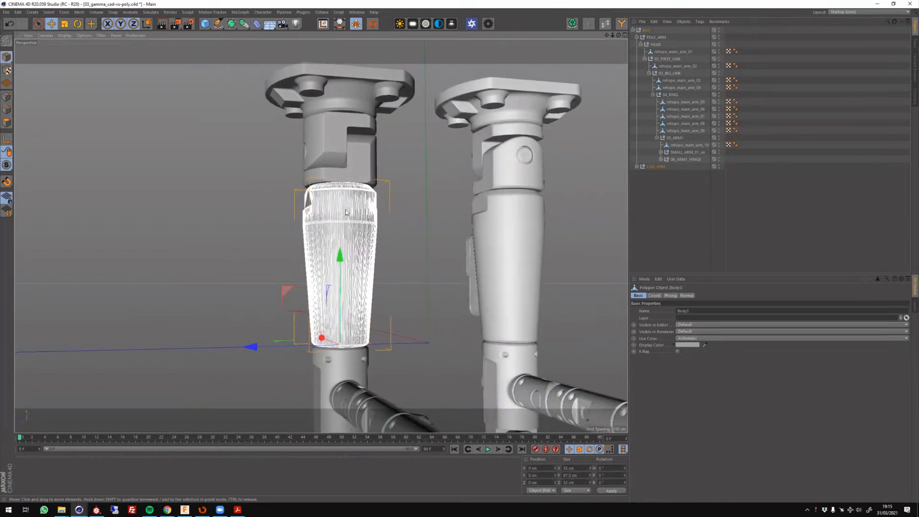
{"action": "right_click_drag", "start_coordinate": [346, 212], "coordinate": [531, 257], "text": "alt"}
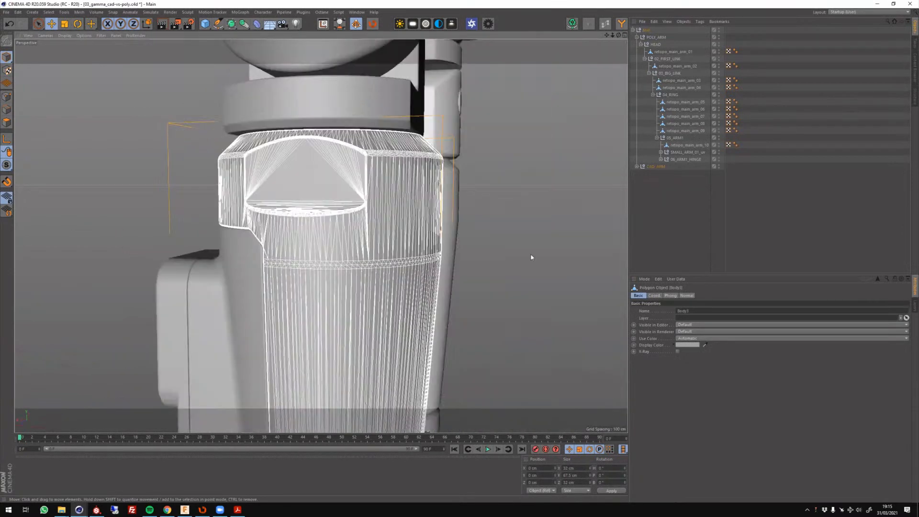
Probe the edge loops around the recess of the CAD arm's tapered upper body with Loop Selection in edge mode, ending with the body deselected.
{"action": "left_click_drag", "start_coordinate": [531, 258], "coordinate": [364, 254], "text": "alt"}
{"action": "key", "text": "u"}
{"action": "key", "text": "l"}
{"action": "scroll", "coordinate": [357, 260], "scroll_direction": "up", "scroll_amount": 1}
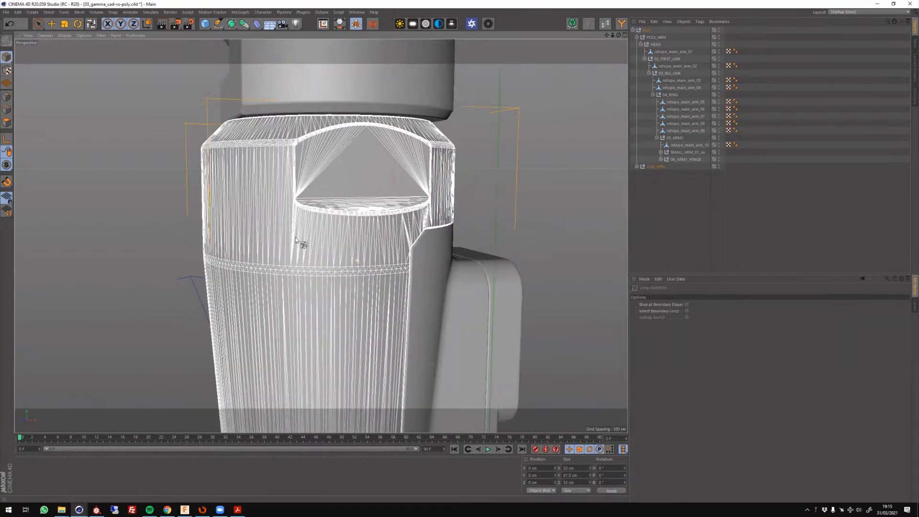
{"action": "scroll", "coordinate": [296, 240], "scroll_direction": "up", "scroll_amount": 4}
{"action": "left_click", "coordinate": [7, 109]}
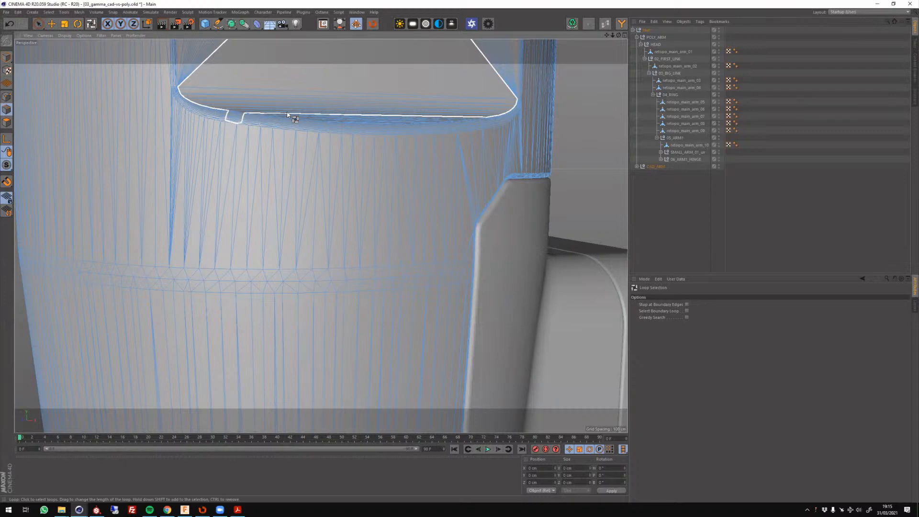
{"action": "scroll", "coordinate": [311, 252], "scroll_direction": "down", "scroll_amount": 5}
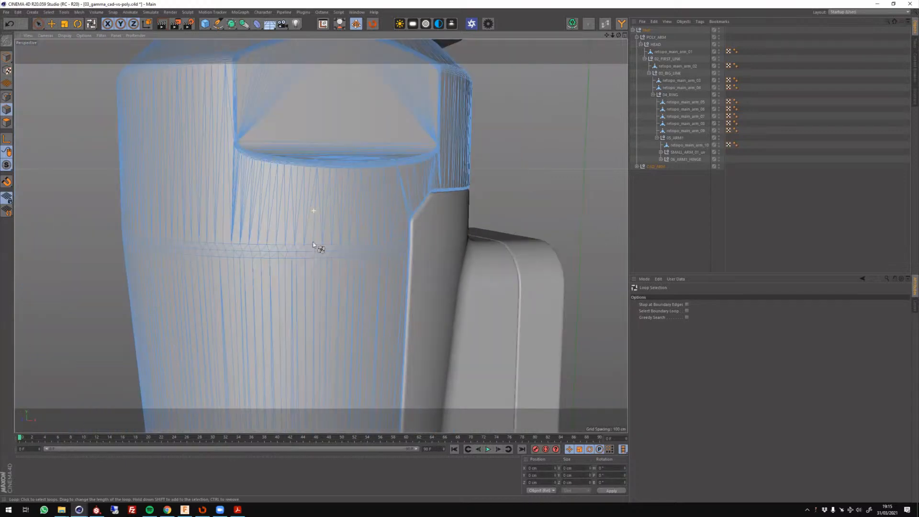
{"action": "scroll", "coordinate": [313, 247], "scroll_direction": "down", "scroll_amount": 3}
{"action": "left_click", "coordinate": [714, 201]}
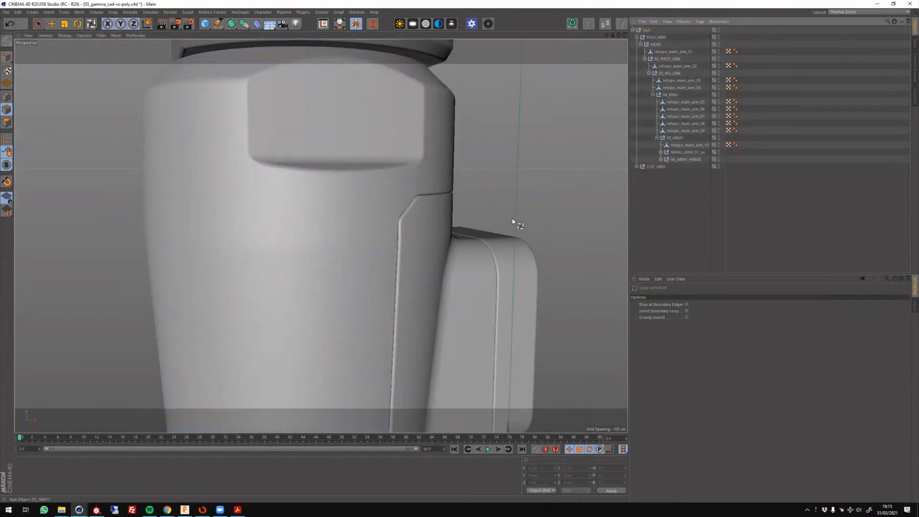
Return to model mode with the Move tool and select the retopologized arm's tapered upper body, retopo_main_arm_09.
{"action": "scroll", "coordinate": [394, 199], "scroll_direction": "up", "scroll_amount": 1}
{"action": "scroll", "coordinate": [394, 200], "scroll_direction": "down", "scroll_amount": 10}
{"action": "middle_click_drag", "start_coordinate": [344, 271], "coordinate": [248, 259], "text": "alt"}
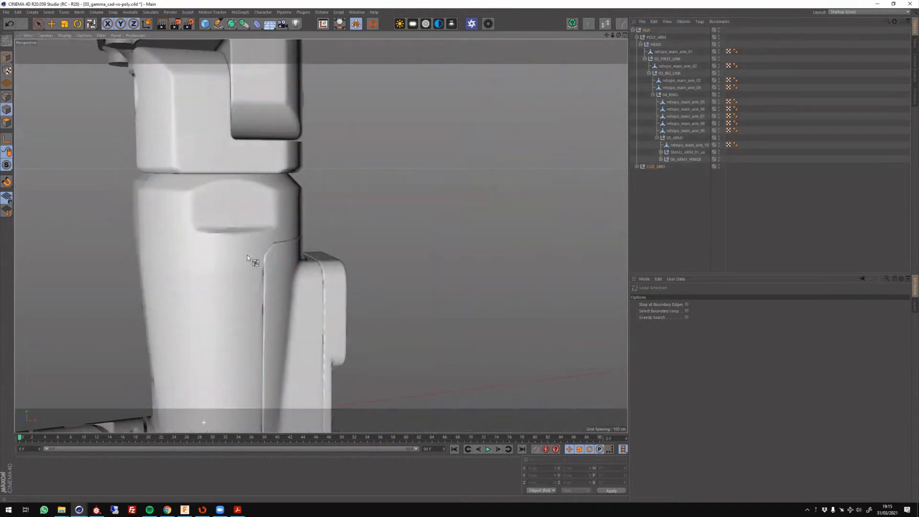
{"action": "scroll", "coordinate": [247, 258], "scroll_direction": "down", "scroll_amount": 6}
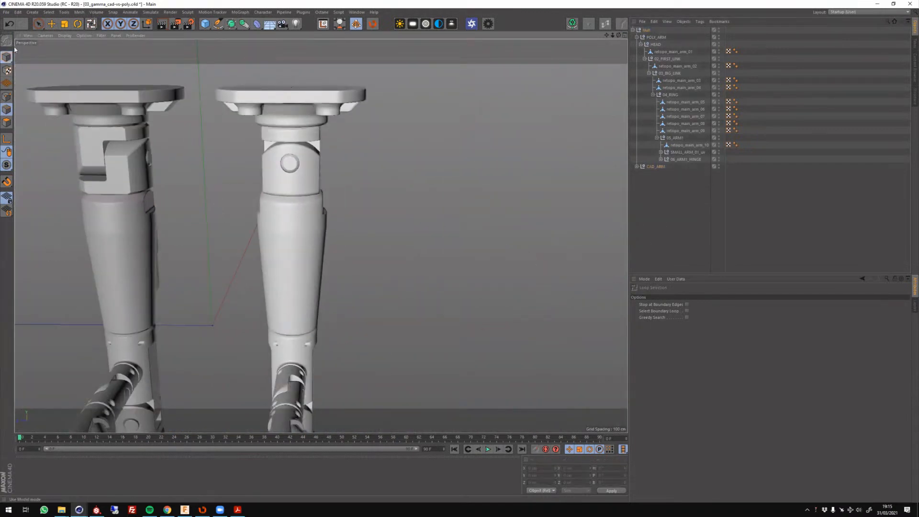
{"action": "left_click", "coordinate": [7, 57]}
{"action": "left_click", "coordinate": [51, 24]}
{"action": "left_click", "coordinate": [281, 187]}
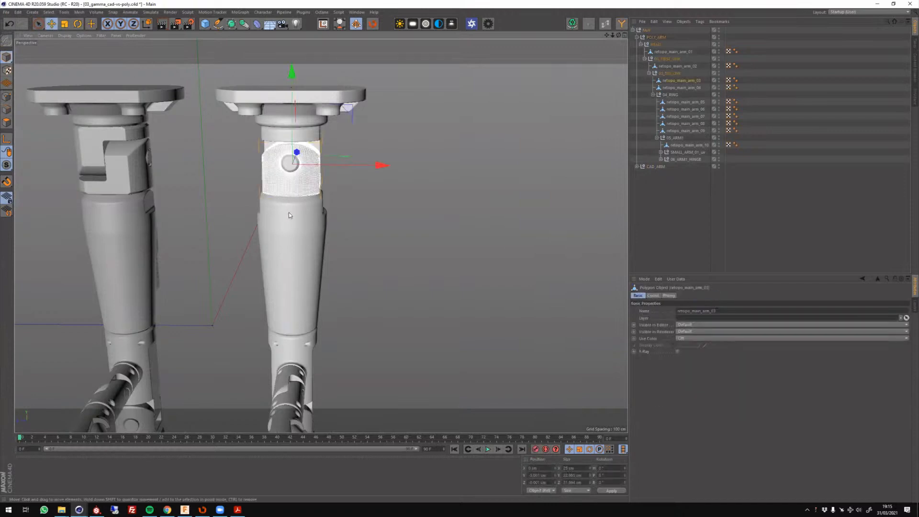
{"action": "scroll", "coordinate": [288, 215], "scroll_direction": "up", "scroll_amount": 8}
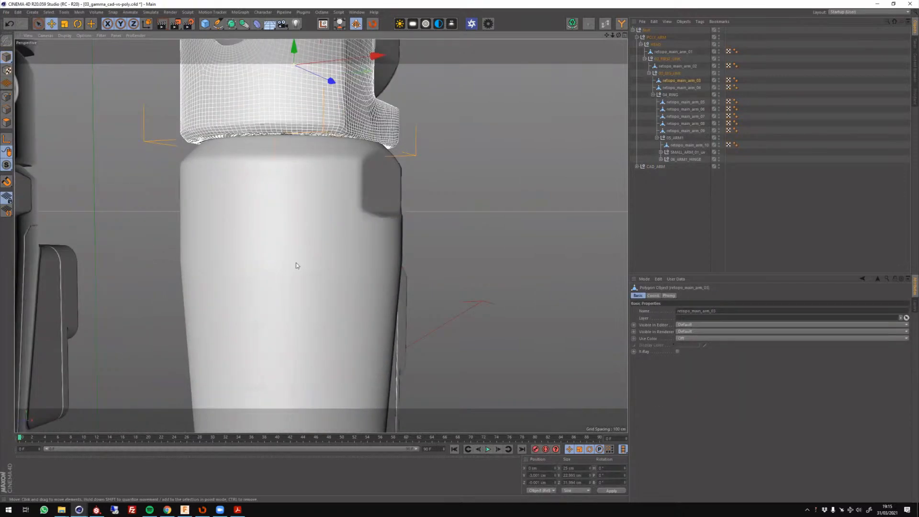
{"action": "left_click", "coordinate": [296, 263]}
{"action": "scroll", "coordinate": [446, 263], "scroll_direction": "down", "scroll_amount": 5}
{"action": "left_click_drag", "start_coordinate": [451, 263], "coordinate": [337, 254], "text": "alt"}
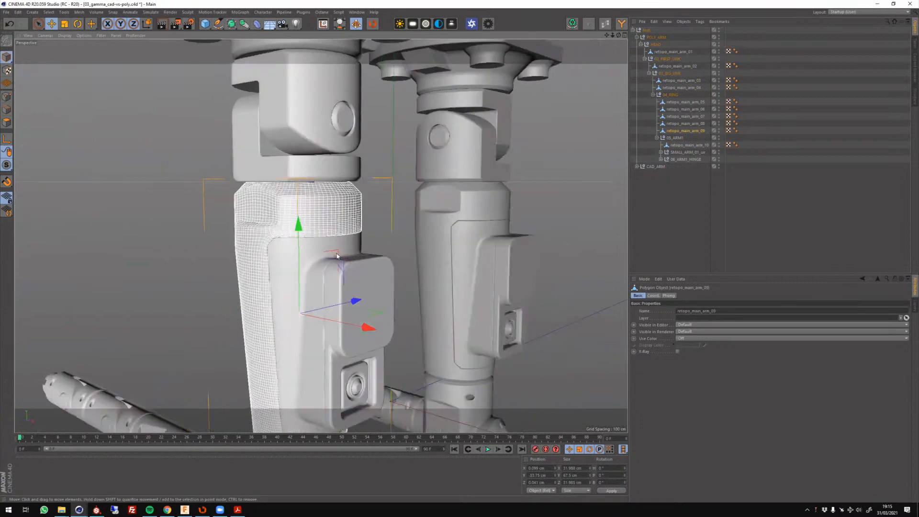
Examine the quad edge loops of retopo_main_arm_09 with Loop Selection in edge mode, ending in model mode with the Move tool.
{"action": "key", "text": "ctrl+shift+z"}
{"action": "key", "text": "ctrl+shift+z"}
{"action": "key", "text": "u"}
{"action": "key", "text": "l"}
{"action": "left_click", "coordinate": [6, 109]}
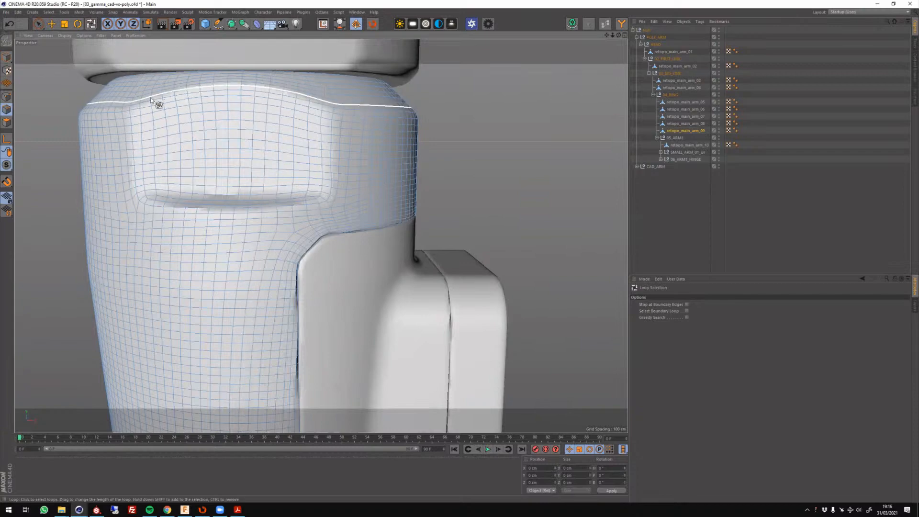
{"action": "right_click_drag", "start_coordinate": [334, 268], "coordinate": [290, 240], "text": "alt"}
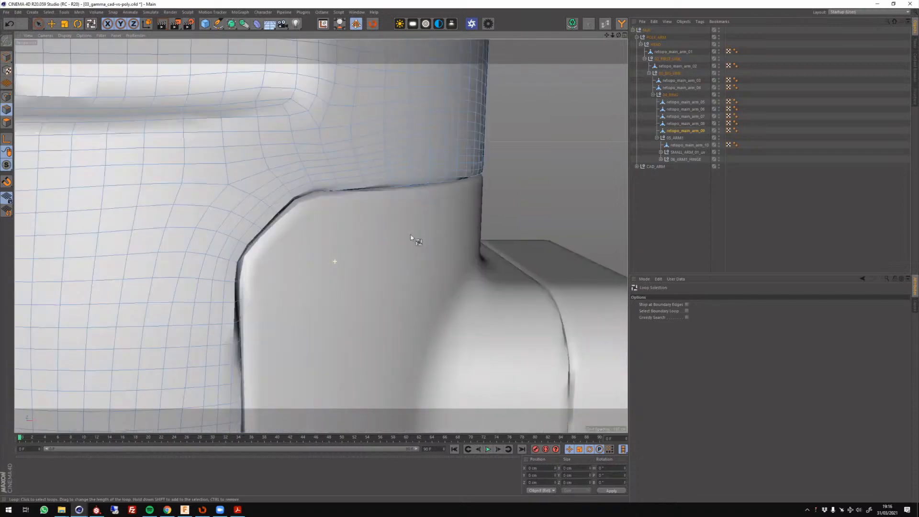
{"action": "left_click_drag", "start_coordinate": [289, 240], "coordinate": [507, 245], "text": "alt"}
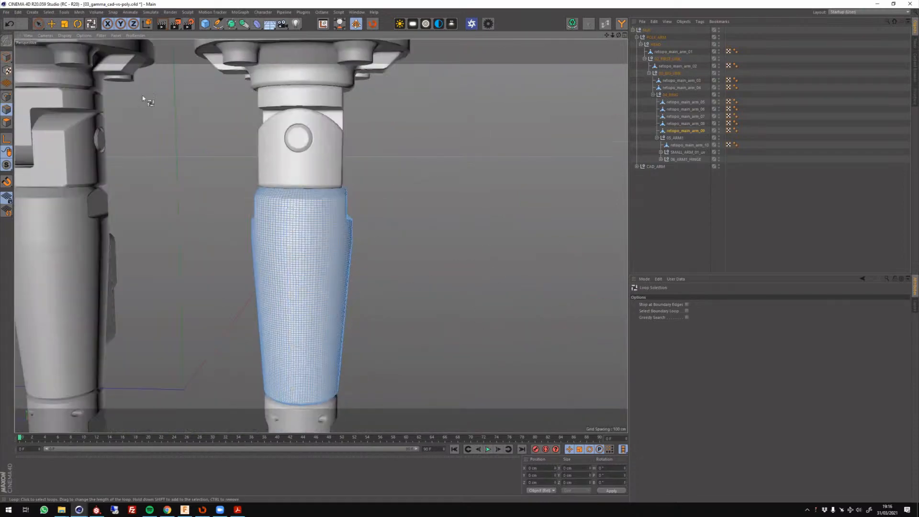
{"action": "left_click", "coordinate": [7, 58]}
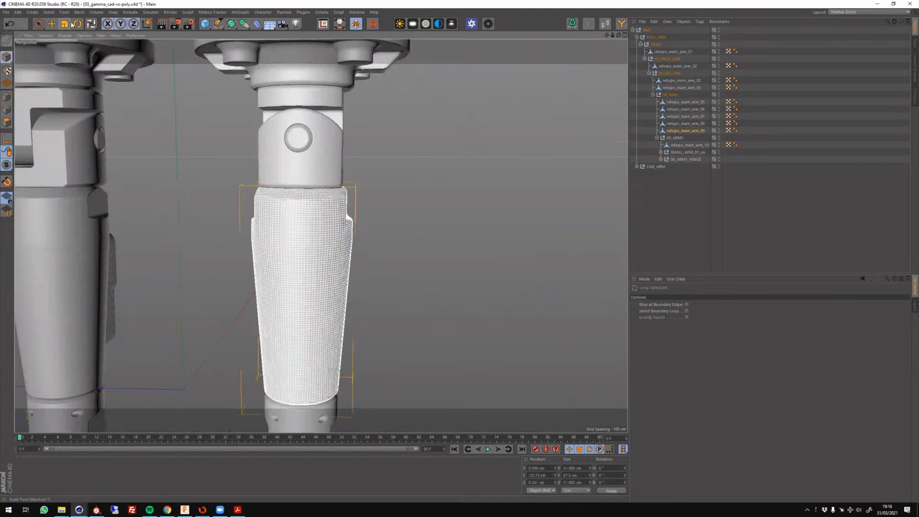
{"action": "key", "text": "e"}
Switch to RizomUV and examine the robot arm mesh alongside its unwrapped UV islands in 04_gamma_UVW-layout_Rizom.fbx.
{"action": "left_click", "coordinate": [200, 513]}
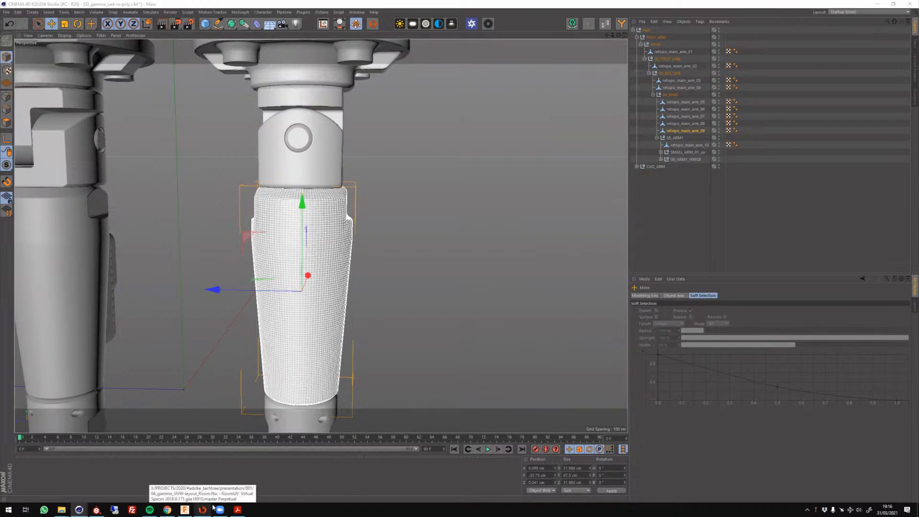
{"action": "left_click", "coordinate": [201, 512]}
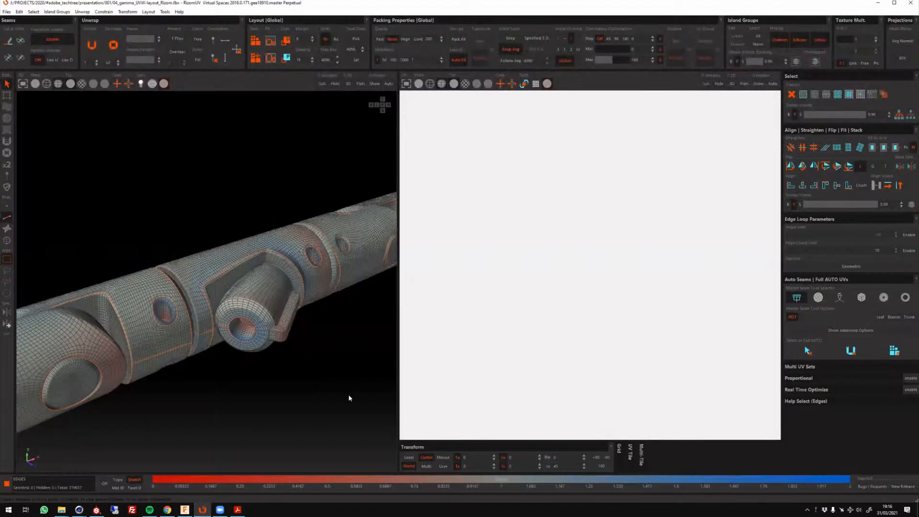
{"action": "left_click_drag", "start_coordinate": [310, 352], "coordinate": [286, 357], "text": "alt"}
{"action": "scroll", "coordinate": [232, 348], "scroll_direction": "down", "scroll_amount": 5}
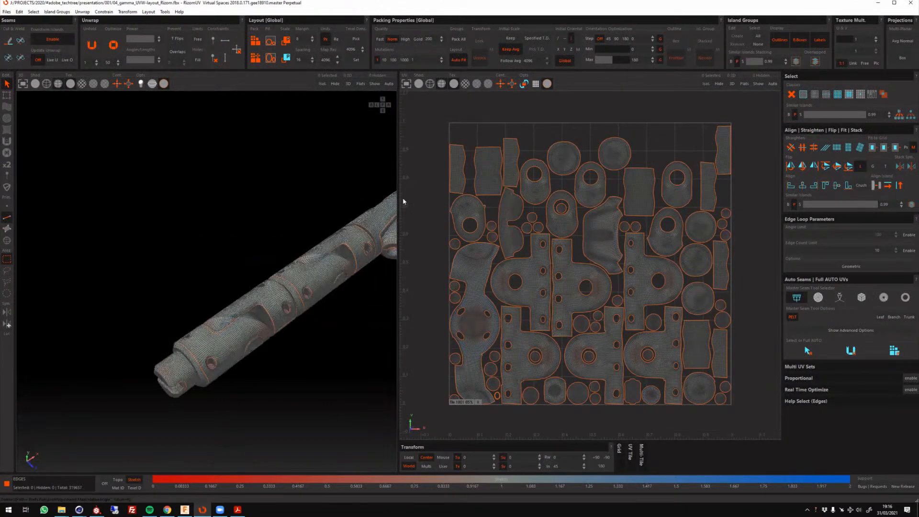
{"action": "left_click_drag", "start_coordinate": [404, 202], "coordinate": [407, 349]}
{"action": "scroll", "coordinate": [409, 253], "scroll_direction": "down", "scroll_amount": 4}
{"action": "middle_click_drag", "start_coordinate": [442, 336], "coordinate": [458, 206], "text": "alt"}
{"action": "left_click_drag", "start_coordinate": [458, 206], "coordinate": [353, 182], "text": "alt"}
{"action": "scroll", "coordinate": [276, 167], "scroll_direction": "up", "scroll_amount": 5}
Switch back to Cinema 4D and inspect the segmented lower sections and horizontal branches of both robot arms.
{"action": "left_click", "coordinate": [202, 510]}
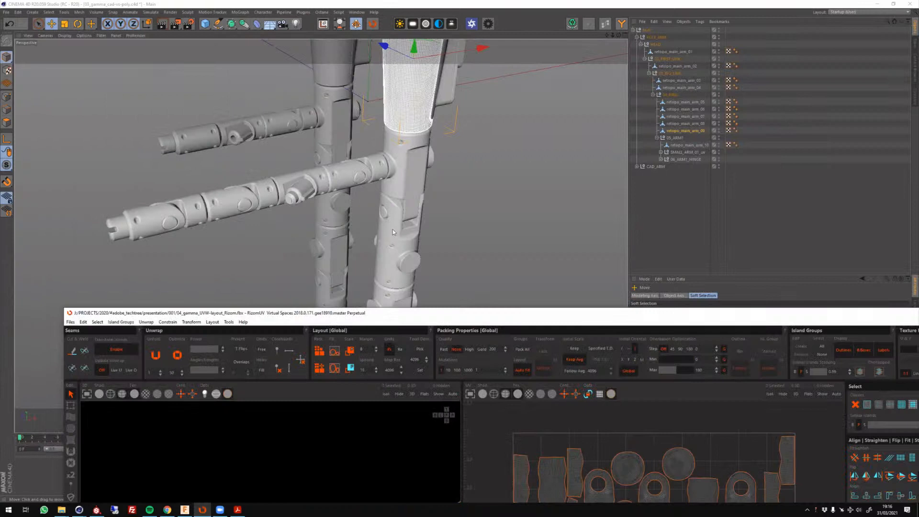
{"action": "left_click", "coordinate": [392, 229]}
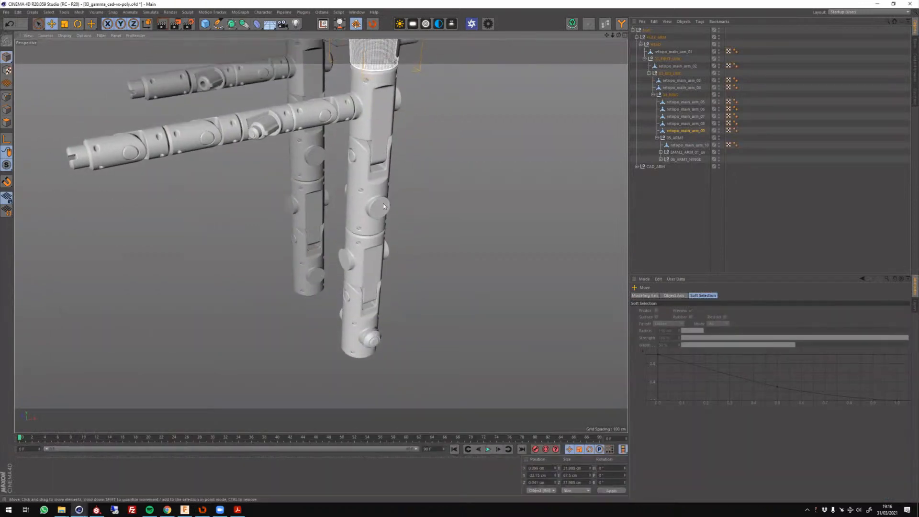
{"action": "scroll", "coordinate": [383, 211], "scroll_direction": "up", "scroll_amount": 3}
{"action": "scroll", "coordinate": [348, 252], "scroll_direction": "down", "scroll_amount": 5}
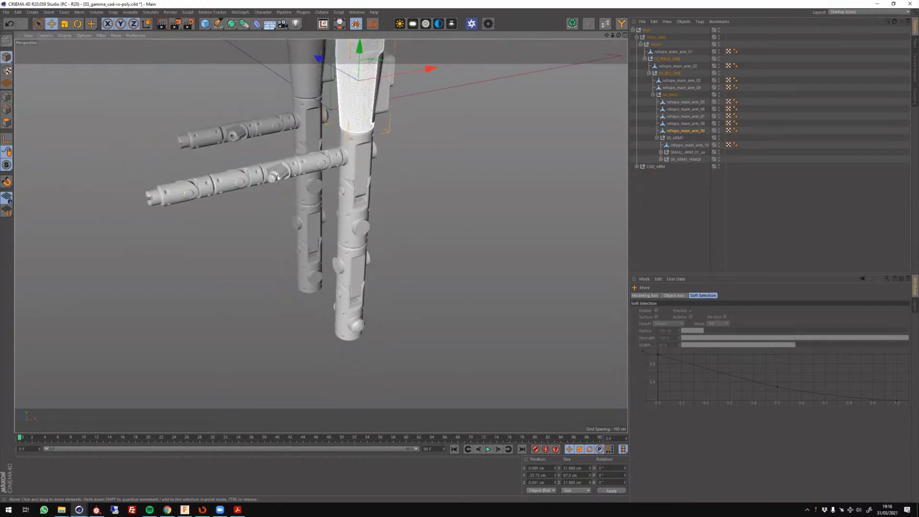
{"action": "left_click_drag", "start_coordinate": [291, 183], "coordinate": [334, 212], "text": "alt"}
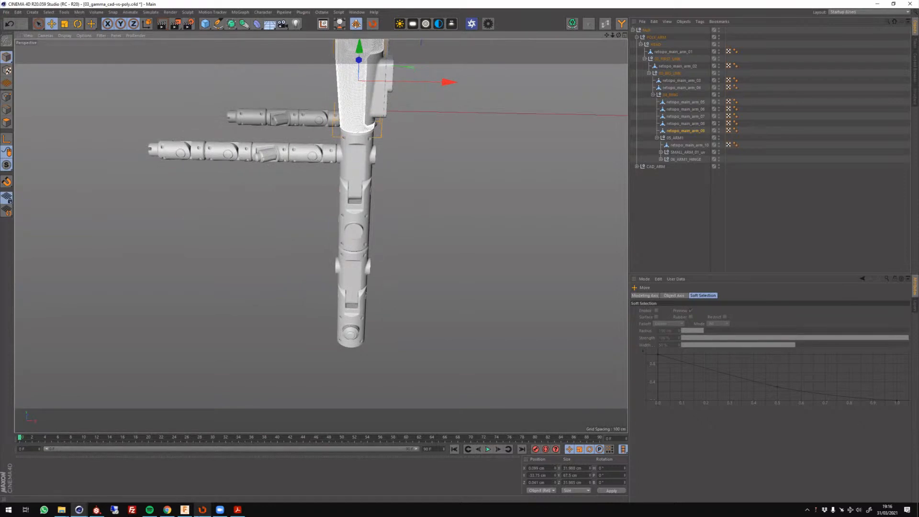
{"action": "left_click", "coordinate": [202, 510]}
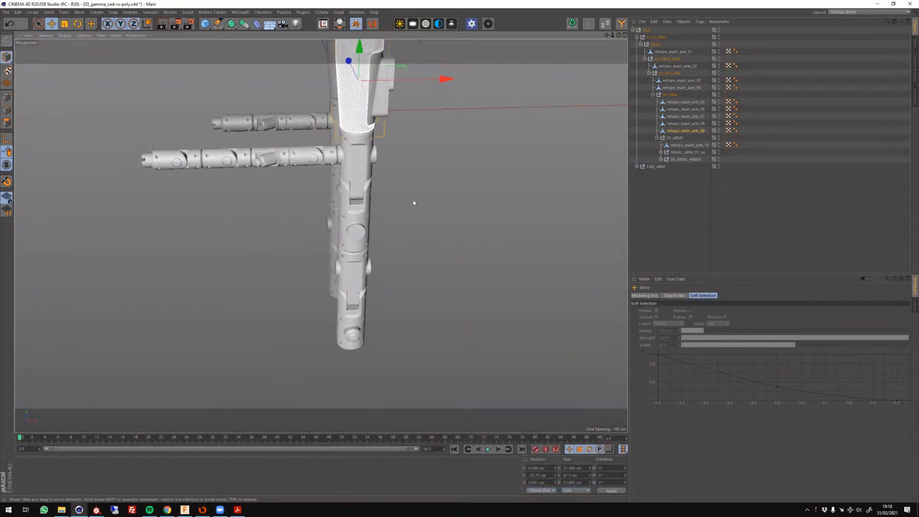
{"action": "left_click_drag", "start_coordinate": [416, 201], "coordinate": [525, 88], "text": "alt"}
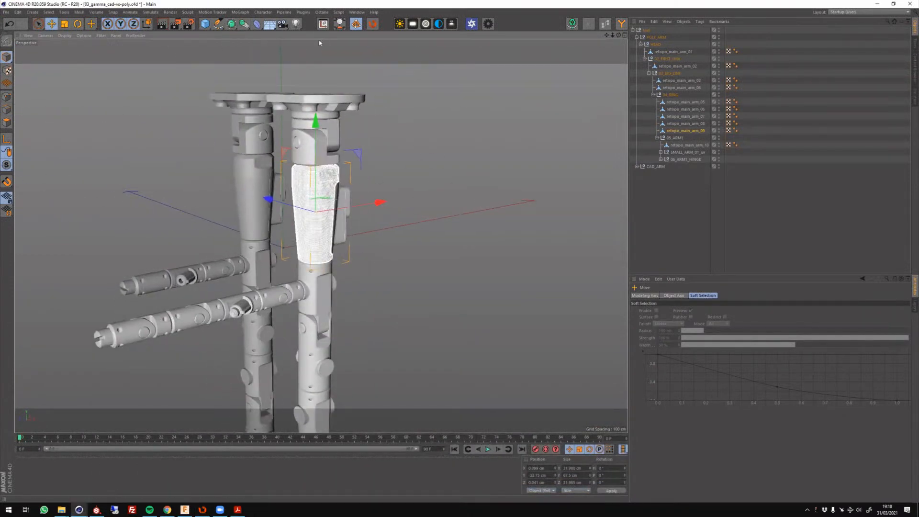
Locate Quad Remesher among the installed plugins without running it, and compare the lower segments of the CAD and retopologized arms up close.
{"action": "left_click", "coordinate": [303, 12]}
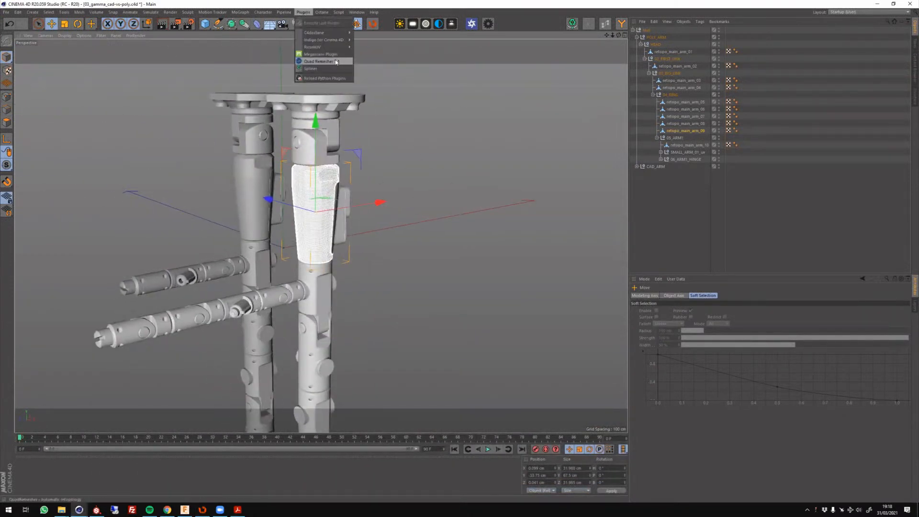
{"action": "left_click", "coordinate": [732, 206]}
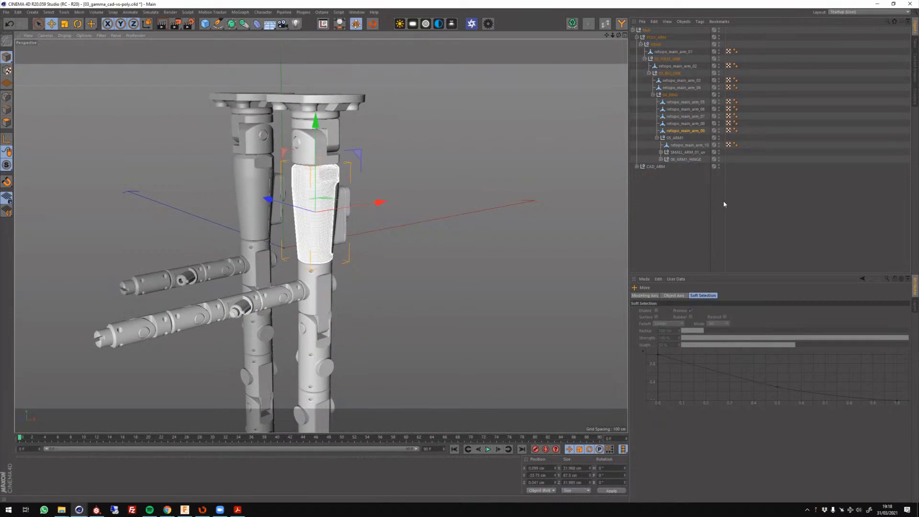
{"action": "middle_click_drag", "start_coordinate": [418, 216], "coordinate": [423, 211], "text": "alt"}
{"action": "left_click_drag", "start_coordinate": [437, 256], "coordinate": [306, 291], "text": "alt"}
{"action": "scroll", "coordinate": [305, 292], "scroll_direction": "up", "scroll_amount": 4}
{"action": "mouse_move", "coordinate": [422, 275]}
{"action": "left_mouse_down", "text": "alt"}
{"action": "mouse_move", "coordinate": [392, 268]}
{"action": "mouse_move", "coordinate": [322, 294]}
{"action": "mouse_move", "coordinate": [412, 278]}
{"action": "left_mouse_up", "text": "alt"}
{"action": "scroll", "coordinate": [413, 278], "scroll_direction": "up", "scroll_amount": 5}
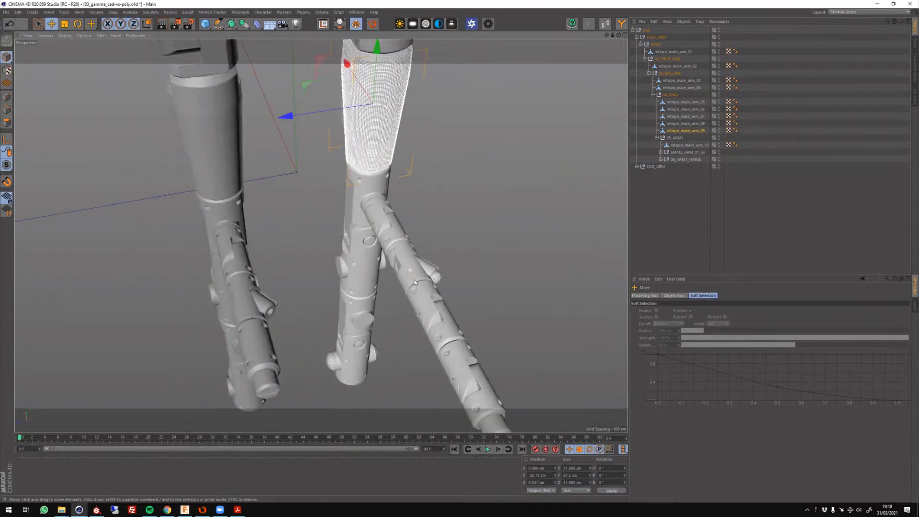
{"action": "scroll", "coordinate": [378, 192], "scroll_direction": "up", "scroll_amount": 3}
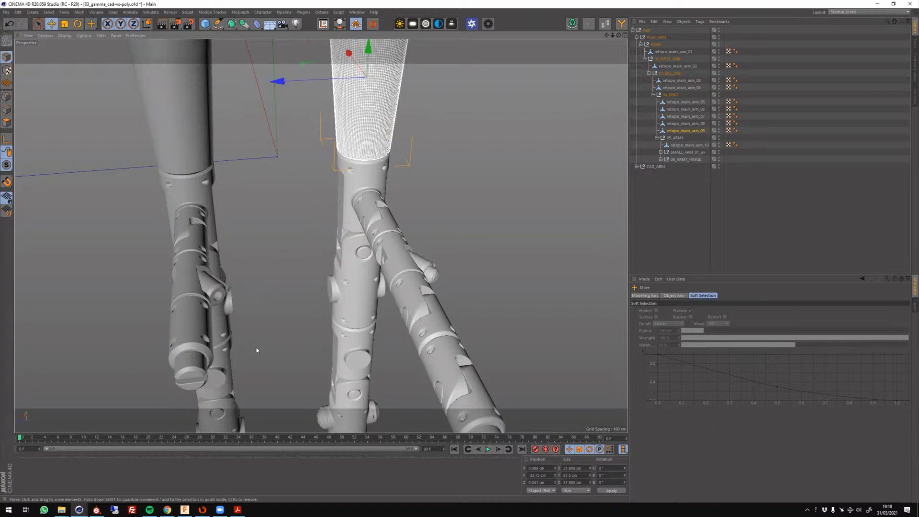
Switch to Substance Painter and examine the separated robot arm parts with their worn orange material in 05_gamma_robotarm_substance.
{"action": "left_click", "coordinate": [96, 509]}
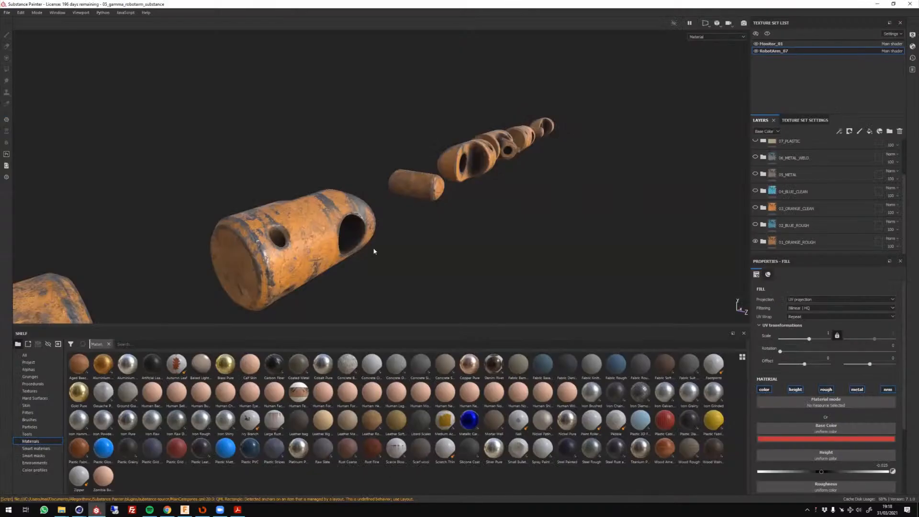
{"action": "scroll", "coordinate": [465, 241], "scroll_direction": "down", "scroll_amount": 8}
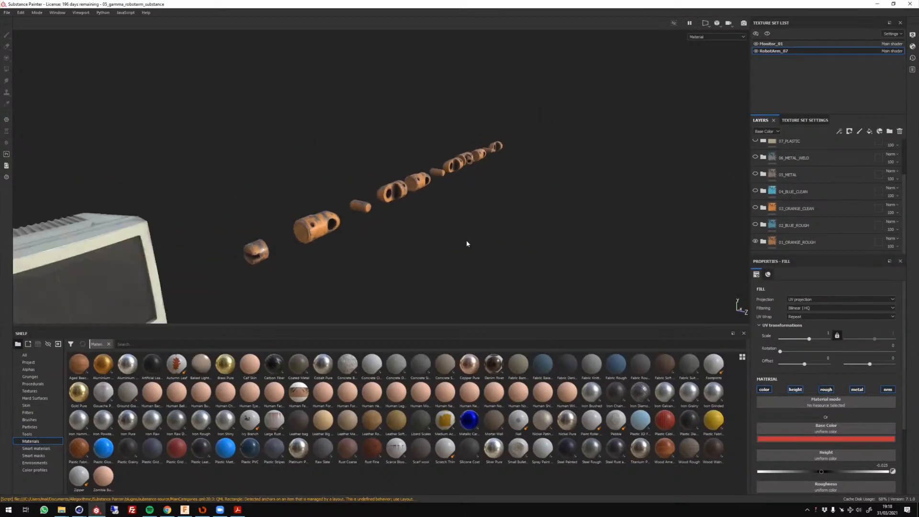
{"action": "left_click_drag", "start_coordinate": [479, 233], "coordinate": [391, 232], "text": "alt"}
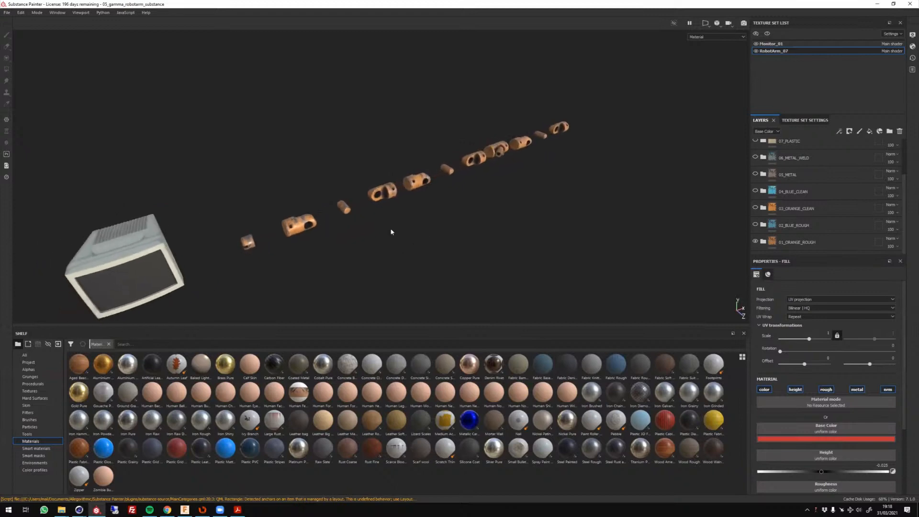
{"action": "right_click_drag", "start_coordinate": [342, 242], "coordinate": [337, 264], "text": "alt"}
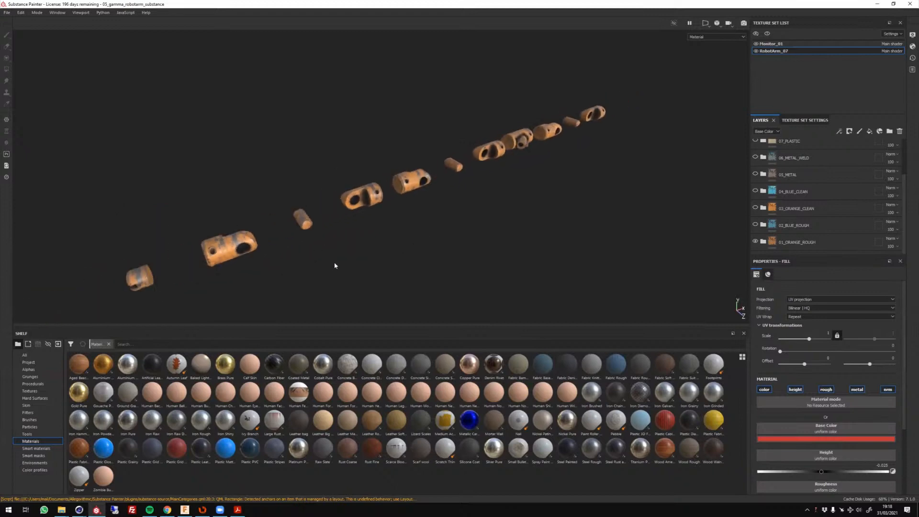
{"action": "middle_click_drag", "start_coordinate": [350, 246], "coordinate": [374, 227], "text": "alt"}
{"action": "right_click_drag", "start_coordinate": [265, 248], "coordinate": [238, 235], "text": "alt"}
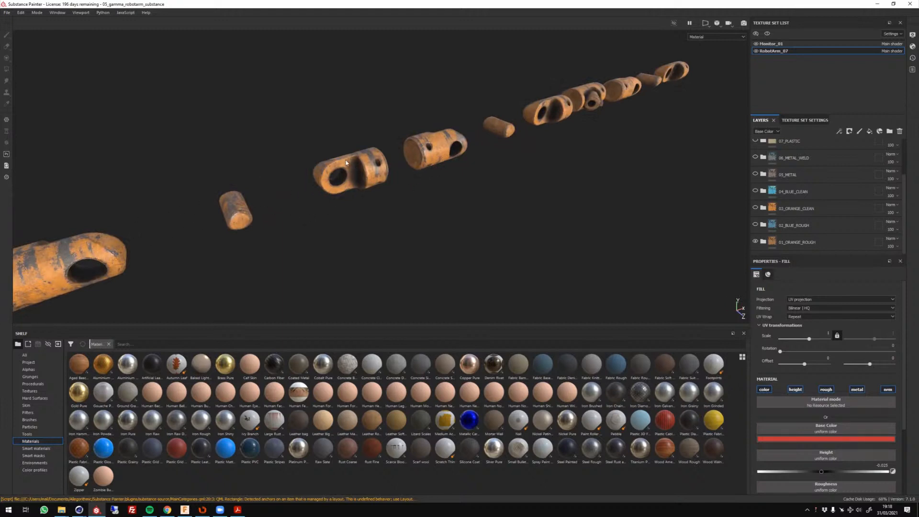
{"action": "left_click_drag", "start_coordinate": [343, 178], "coordinate": [452, 139], "text": "alt"}
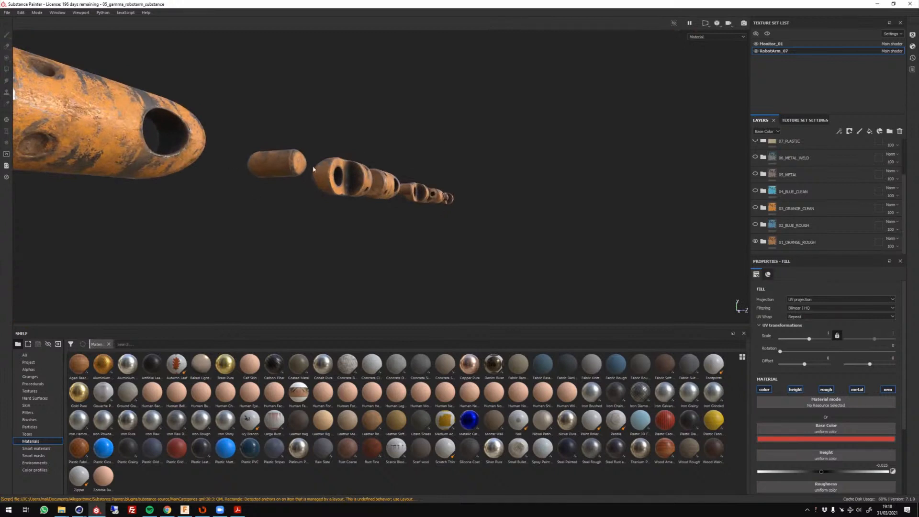
{"action": "left_click_drag", "start_coordinate": [338, 221], "coordinate": [354, 193], "text": "alt"}
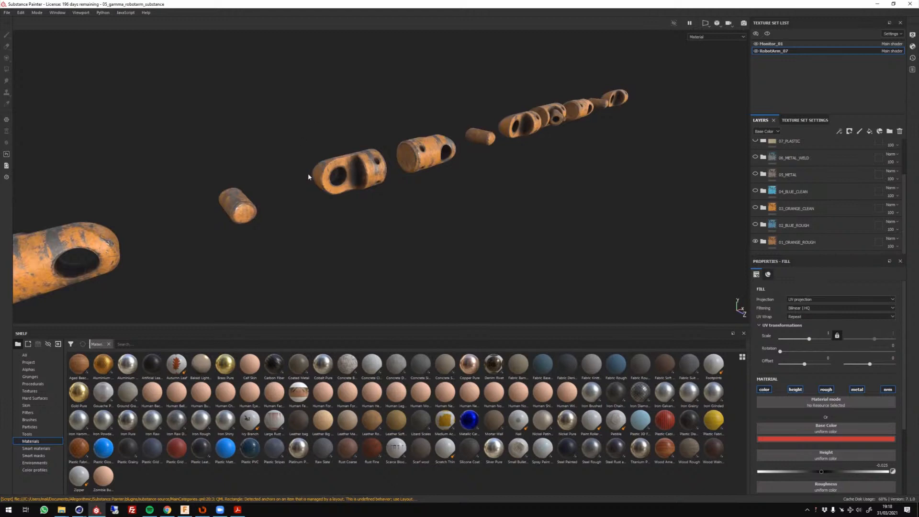
{"action": "right_click_drag", "start_coordinate": [308, 174], "coordinate": [349, 195], "text": "alt"}
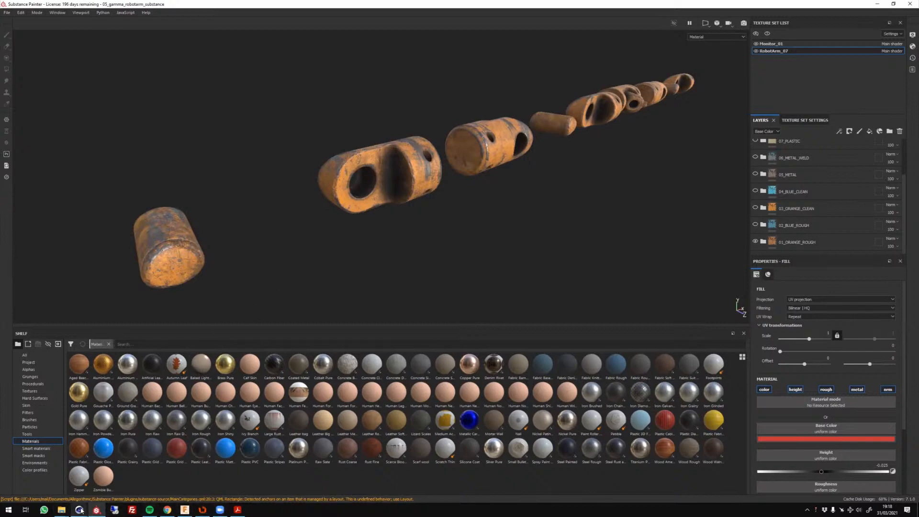
Review the assembled arm in Cinema 4D's 03_gamma_cad-vs-poly.c4d scene and return to the textured parts in Substance Painter.
{"action": "mouse_move", "coordinate": [79, 510]}
{"action": "left_click", "coordinate": [54, 483]}
{"action": "left_click_drag", "start_coordinate": [376, 254], "coordinate": [348, 212], "text": "alt"}
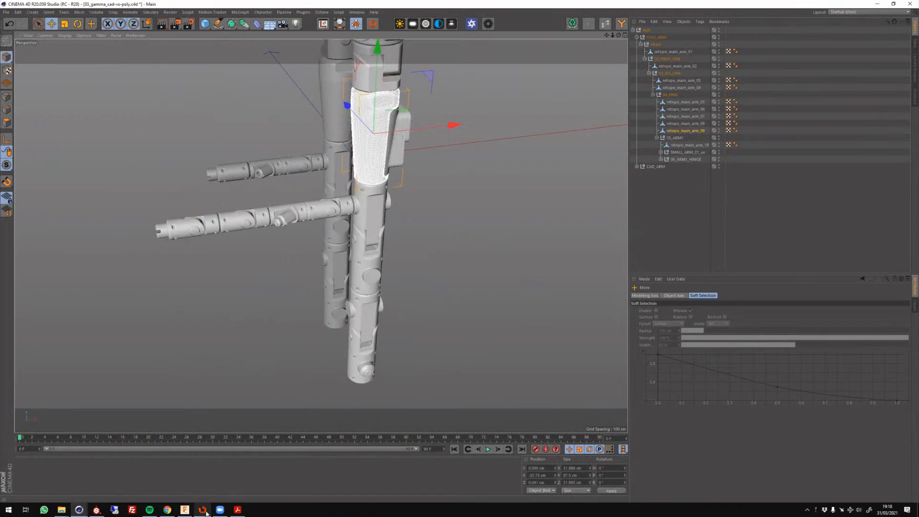
{"action": "left_click", "coordinate": [96, 509]}
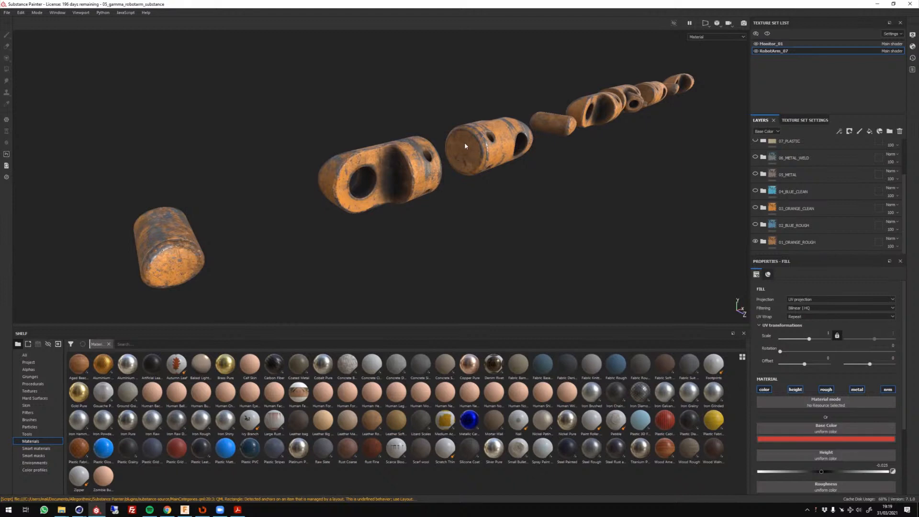
Examine the row of separated robot arm parts and the worn orange material on the lower segment with the large hole.
{"action": "scroll", "coordinate": [468, 167], "scroll_direction": "up", "scroll_amount": 4}
{"action": "scroll", "coordinate": [467, 167], "scroll_direction": "down", "scroll_amount": 6}
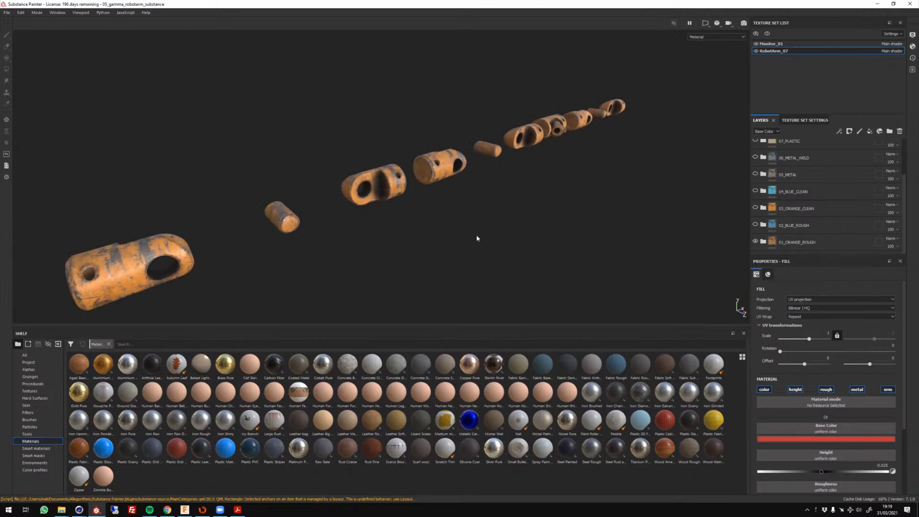
{"action": "left_click_drag", "start_coordinate": [477, 238], "coordinate": [421, 228], "text": "alt"}
{"action": "key", "text": "f"}
{"action": "middle_click_drag", "start_coordinate": [421, 228], "coordinate": [534, 180], "text": "alt"}
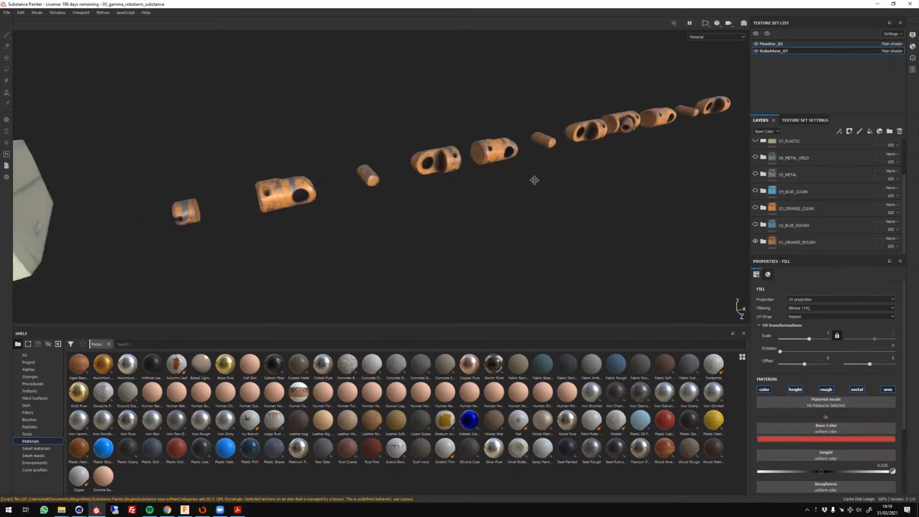
{"action": "scroll", "coordinate": [322, 197], "scroll_direction": "up", "scroll_amount": 8}
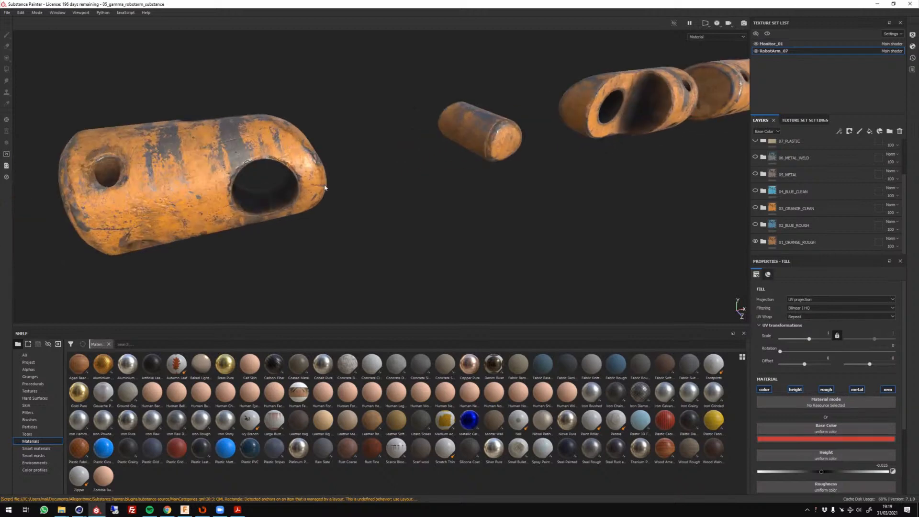
{"action": "left_click_drag", "start_coordinate": [327, 190], "coordinate": [379, 217], "text": "alt"}
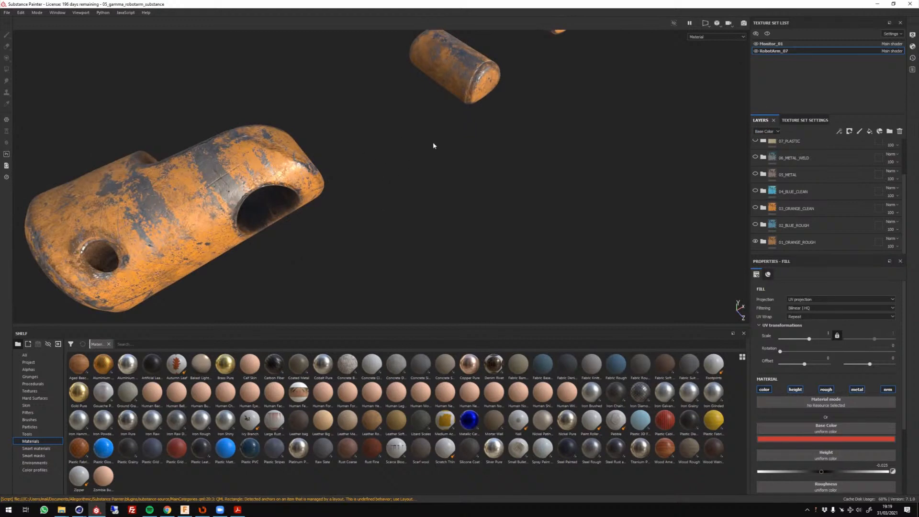
{"action": "scroll", "coordinate": [348, 203], "scroll_direction": "down", "scroll_amount": 10}
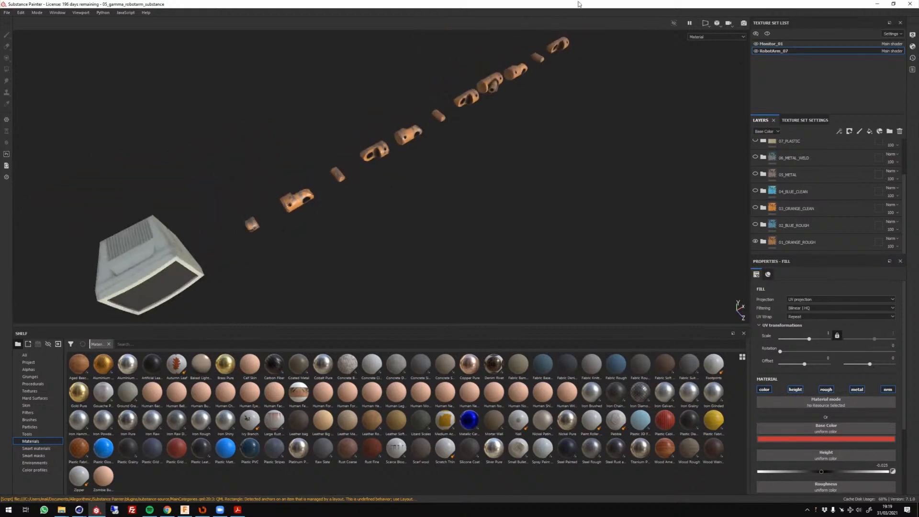
Inspect the worn orange finish on the forked segment and the neighbouring Y-shaped branch part from several angles.
{"action": "middle_click_drag", "start_coordinate": [513, 148], "coordinate": [401, 244], "text": "alt"}
{"action": "scroll", "coordinate": [397, 182], "scroll_direction": "up", "scroll_amount": 5}
{"action": "middle_click_drag", "start_coordinate": [395, 168], "coordinate": [396, 224], "text": "alt"}
{"action": "scroll", "coordinate": [396, 224], "scroll_direction": "up", "scroll_amount": 9}
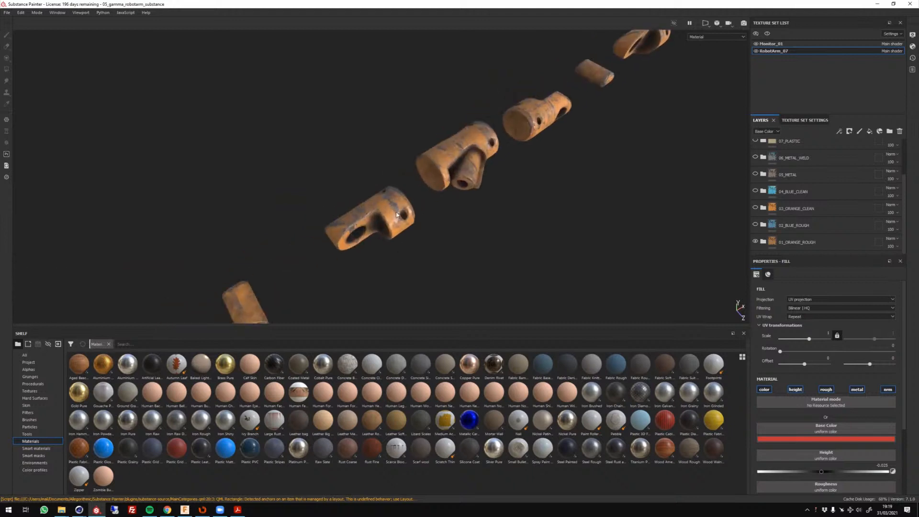
{"action": "left_click_drag", "start_coordinate": [395, 222], "coordinate": [520, 223], "text": "alt"}
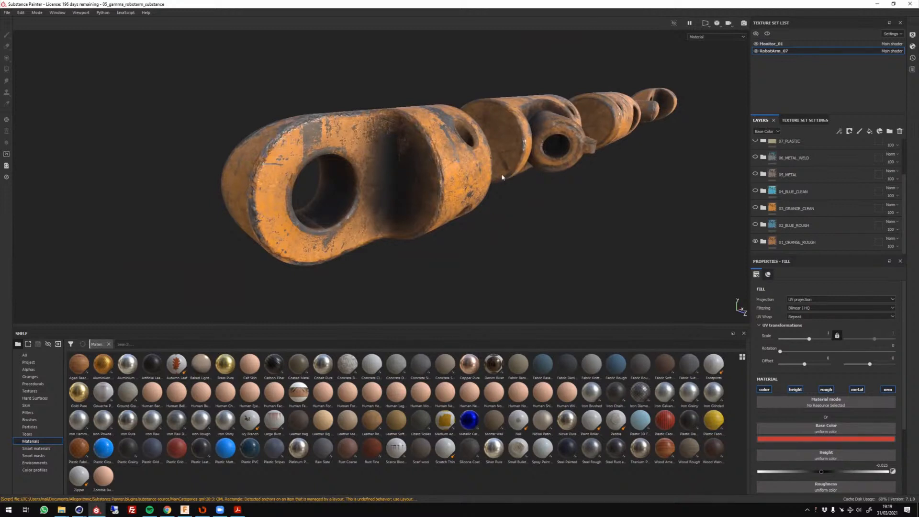
{"action": "left_click_drag", "start_coordinate": [520, 223], "coordinate": [407, 268], "text": "alt"}
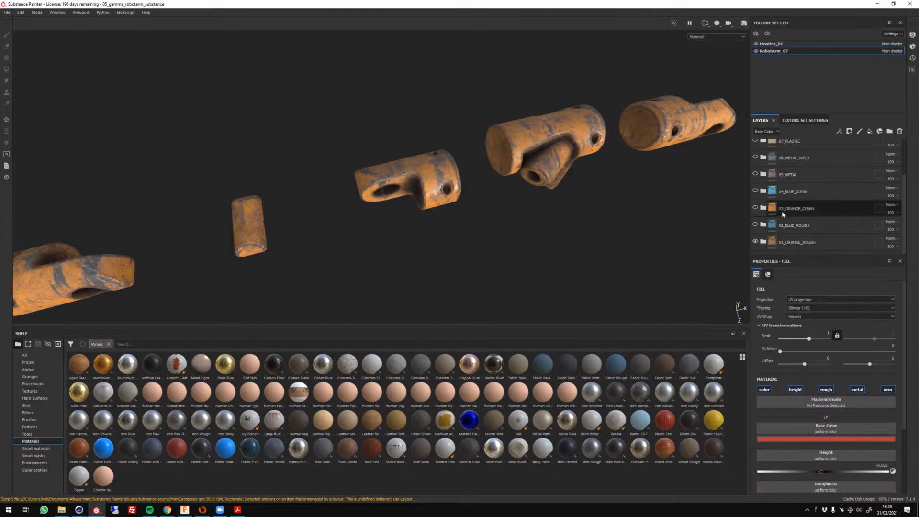
Expand the 01_ORANGE_ROUGH group to reveal its subgroups and frame the forked arm segment close up.
{"action": "left_click", "coordinate": [763, 242]}
{"action": "scroll", "coordinate": [809, 217], "scroll_direction": "down", "scroll_amount": 1}
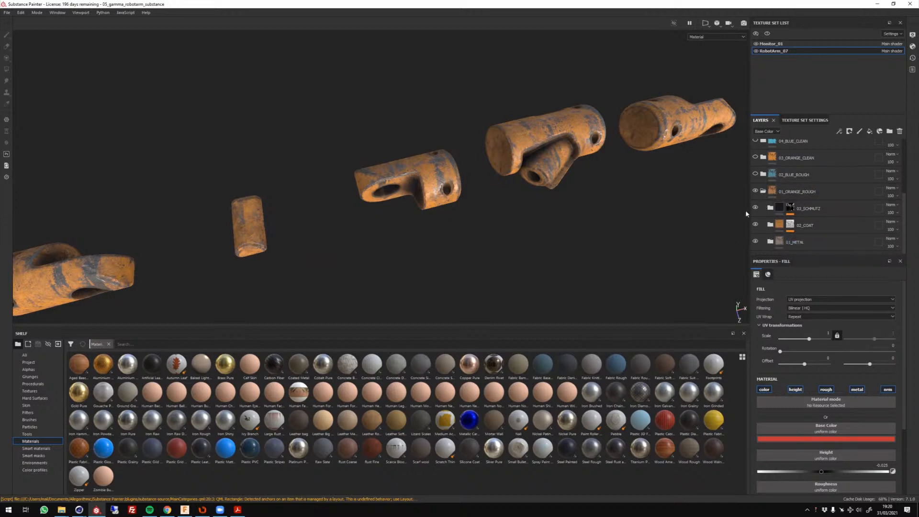
{"action": "scroll", "coordinate": [509, 179], "scroll_direction": "up", "scroll_amount": 4}
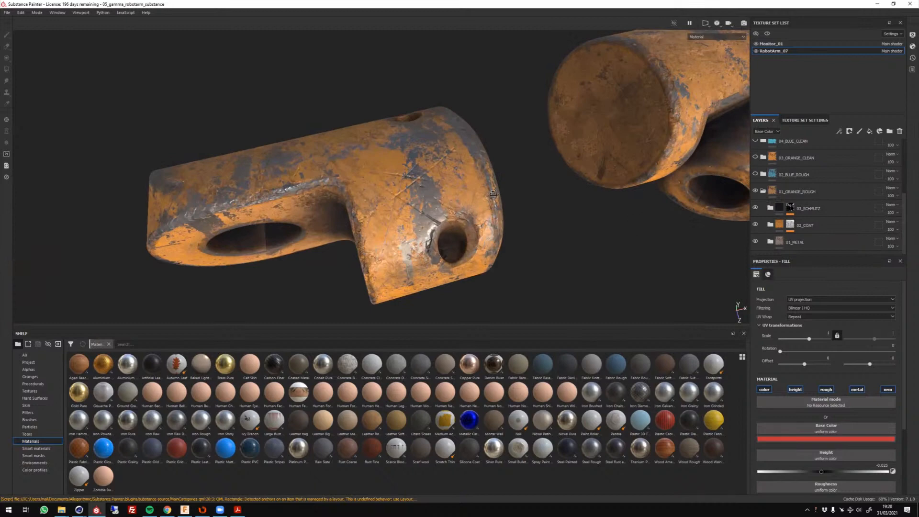
{"action": "scroll", "coordinate": [574, 154], "scroll_direction": "up", "scroll_amount": 2}
{"action": "middle_click_drag", "start_coordinate": [573, 154], "coordinate": [639, 91], "text": "alt"}
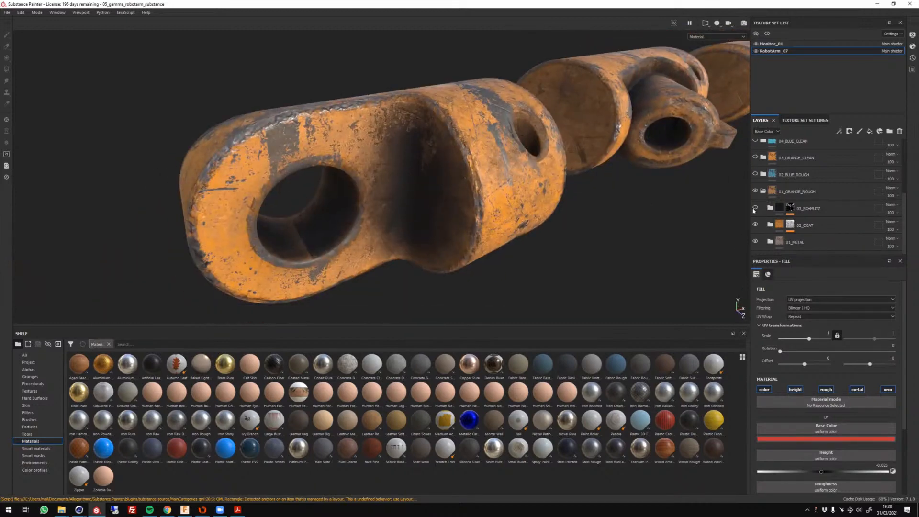
Compare the forked segment with and without 03_SCHMUTZ, leaving both the 03_SCHMUTZ and 02_COAT groups hidden.
{"action": "left_click", "coordinate": [754, 209]}
{"action": "left_click", "coordinate": [755, 208]}
{"action": "scroll", "coordinate": [294, 221], "scroll_direction": "up", "scroll_amount": 3}
{"action": "left_click", "coordinate": [755, 209]}
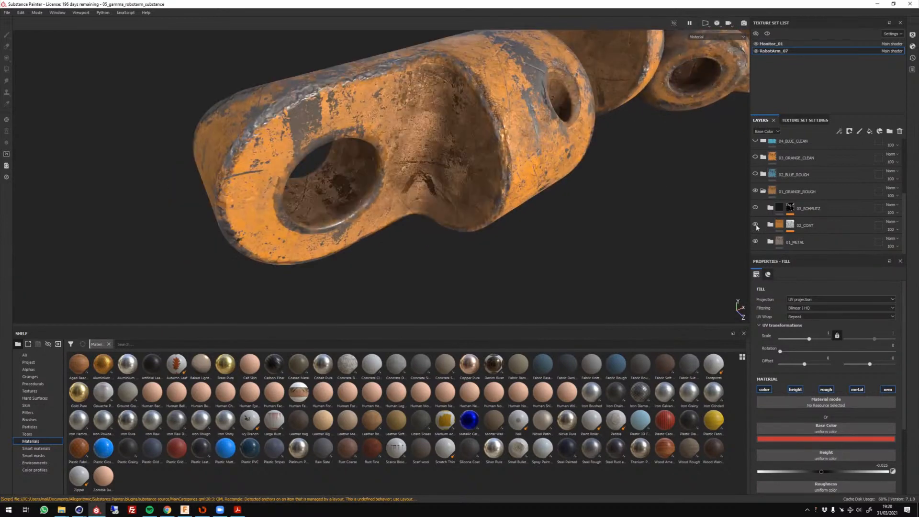
{"action": "left_click", "coordinate": [755, 225]}
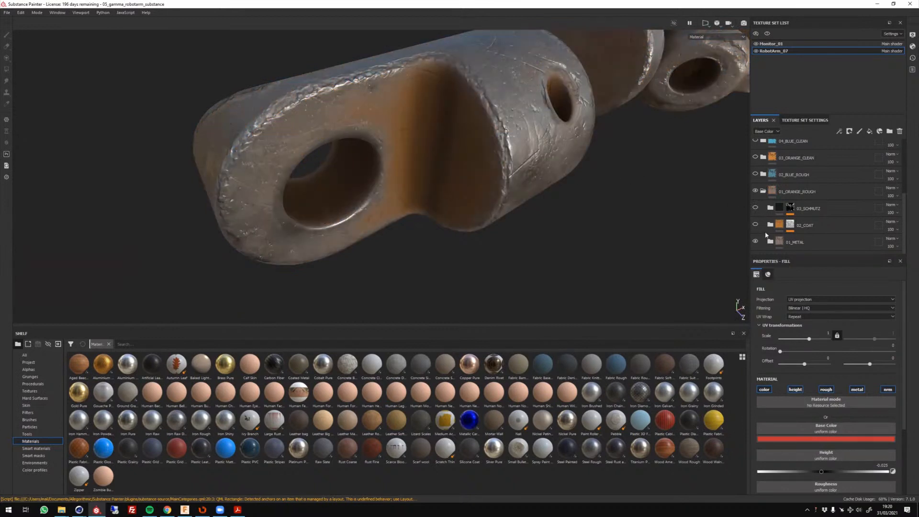
Expand the 01_METAL group and hide its DUST_02, DUST_01, EDGE_WEAR and EDGES layers.
{"action": "left_click", "coordinate": [771, 241]}
{"action": "scroll", "coordinate": [767, 167], "scroll_direction": "down", "scroll_amount": 2}
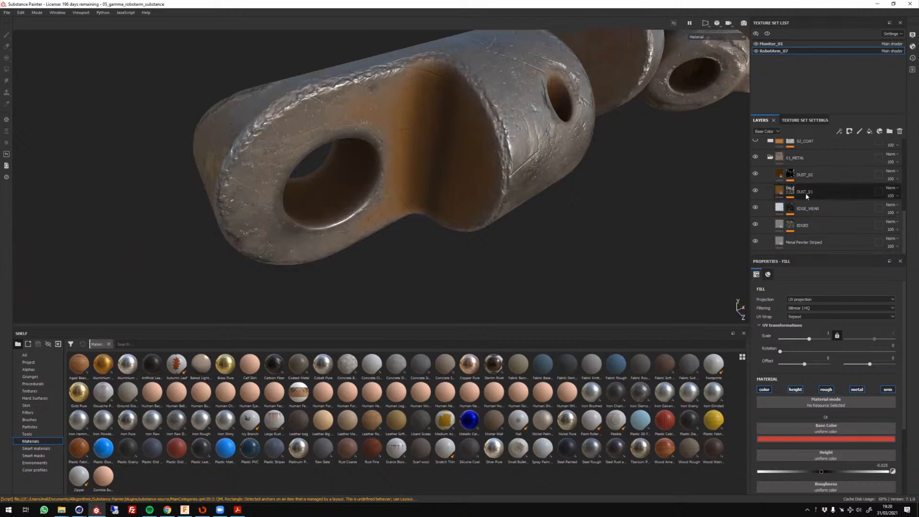
{"action": "left_click", "coordinate": [756, 191]}
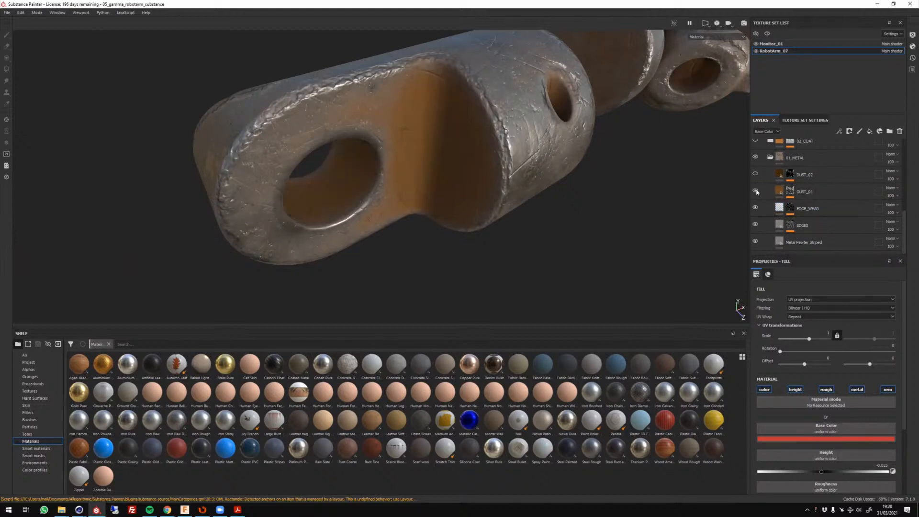
{"action": "left_click", "coordinate": [755, 207]}
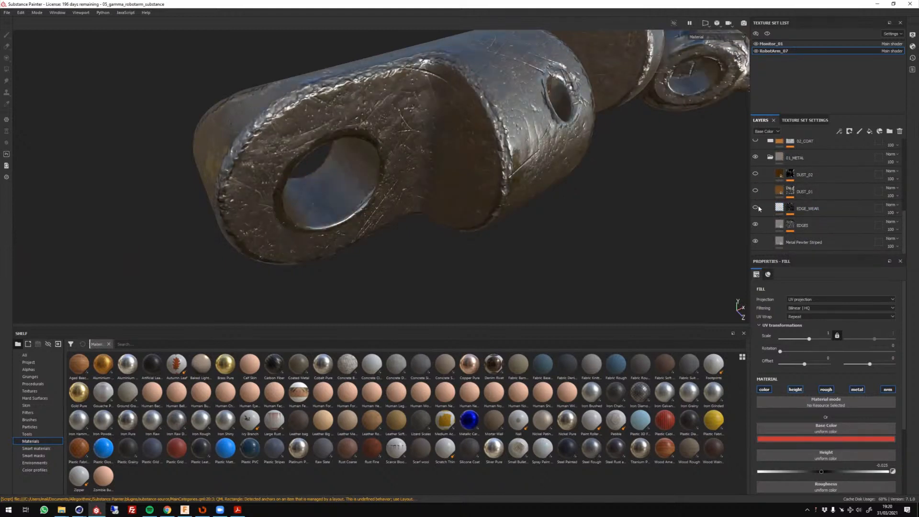
{"action": "left_click", "coordinate": [756, 224]}
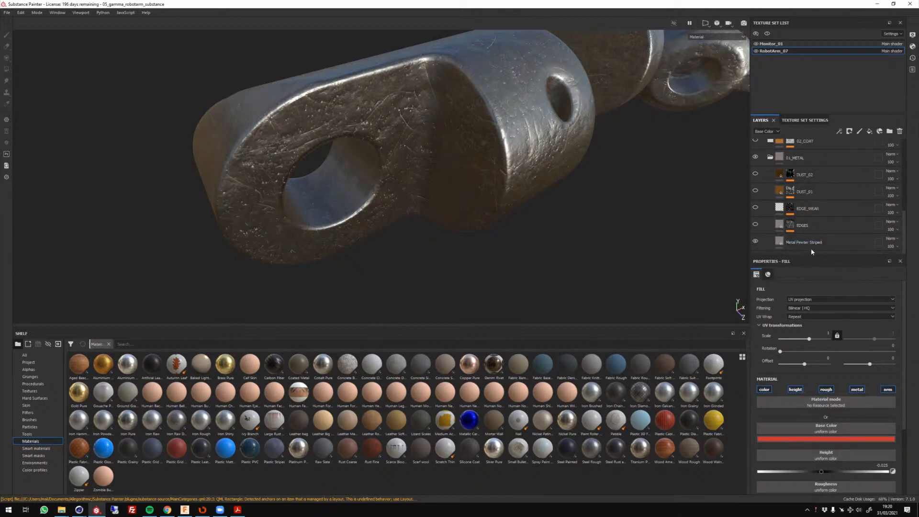
Examine the bare Metal Pewter Striped base on the arm parts and make the EDGES layer visible again.
{"action": "scroll", "coordinate": [415, 240], "scroll_direction": "down", "scroll_amount": 3}
{"action": "scroll", "coordinate": [415, 240], "scroll_direction": "down", "scroll_amount": 3}
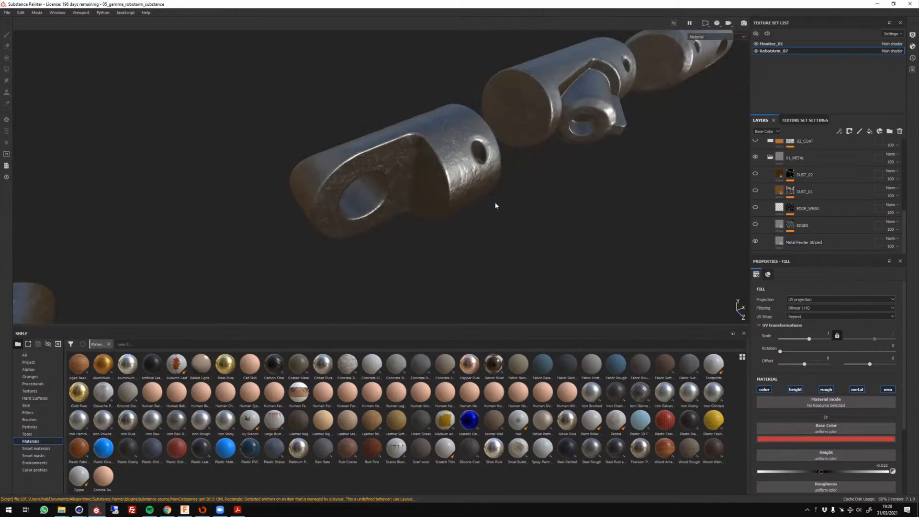
{"action": "left_click_drag", "start_coordinate": [495, 205], "coordinate": [461, 230], "text": "alt"}
{"action": "scroll", "coordinate": [281, 207], "scroll_direction": "up", "scroll_amount": 5}
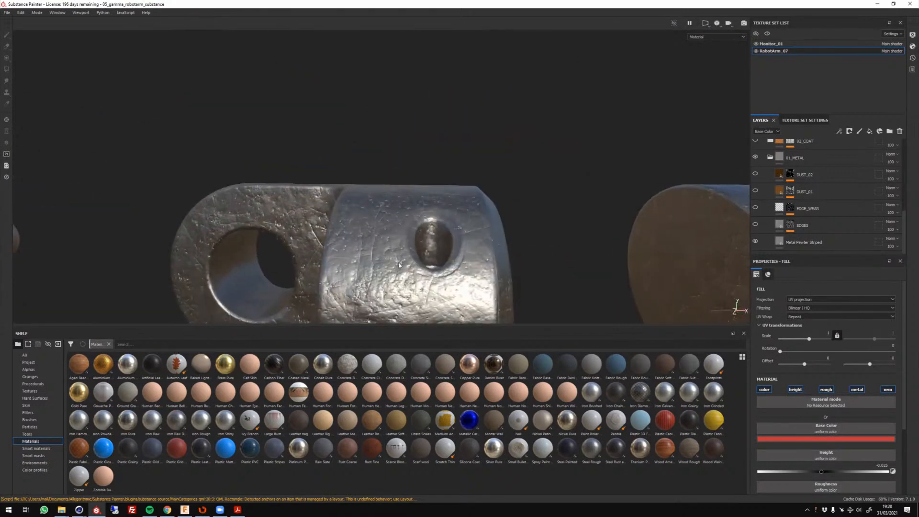
{"action": "scroll", "coordinate": [483, 258], "scroll_direction": "down", "scroll_amount": 5}
{"action": "left_click_drag", "start_coordinate": [475, 271], "coordinate": [537, 264], "text": "alt"}
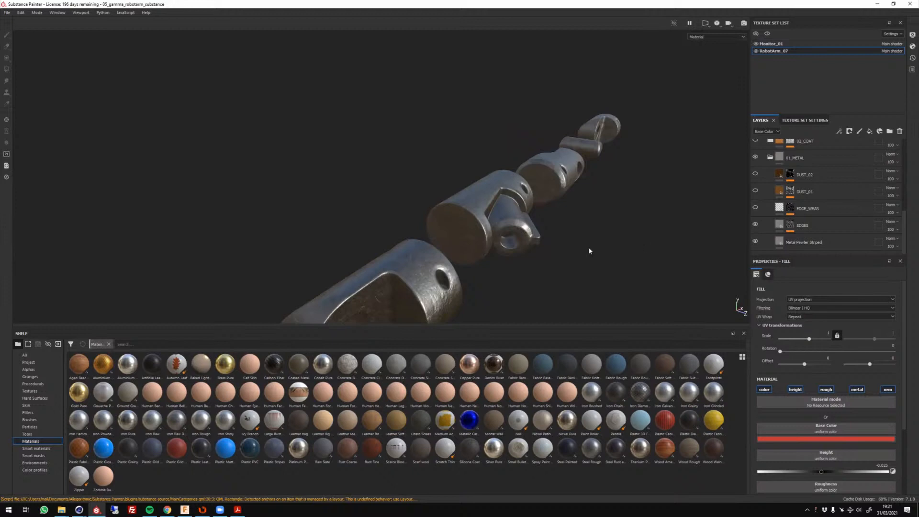
Show the EDGE_WEAR layer again on the forked segment and preview DUST_01 by turning it on and off.
{"action": "middle_click_drag", "start_coordinate": [433, 280], "coordinate": [498, 184], "text": "alt"}
{"action": "scroll", "coordinate": [502, 184], "scroll_direction": "up", "scroll_amount": 4}
{"action": "left_click_drag", "start_coordinate": [478, 201], "coordinate": [524, 196], "text": "alt"}
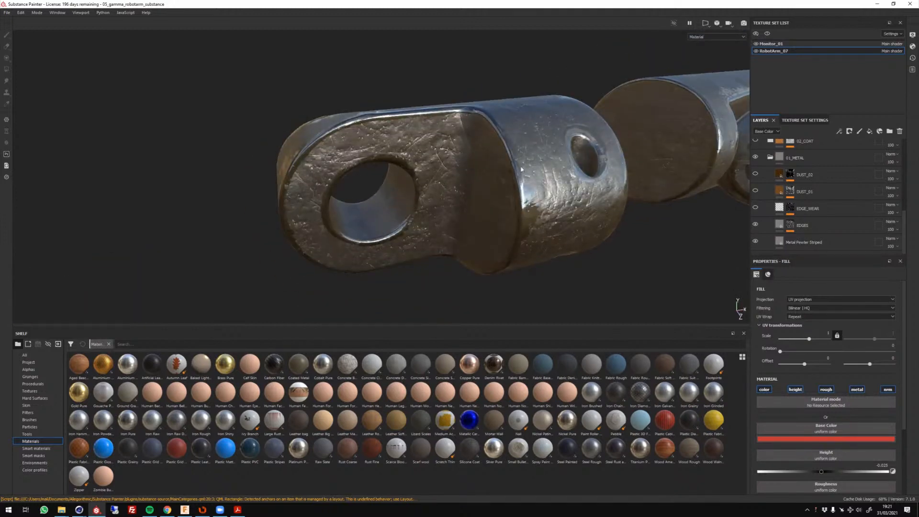
{"action": "left_click", "coordinate": [756, 207]}
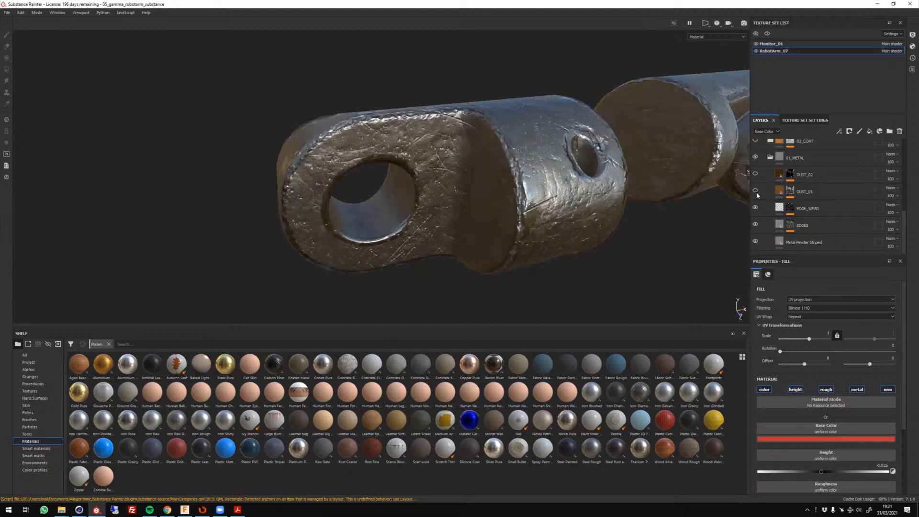
{"action": "left_click", "coordinate": [756, 191]}
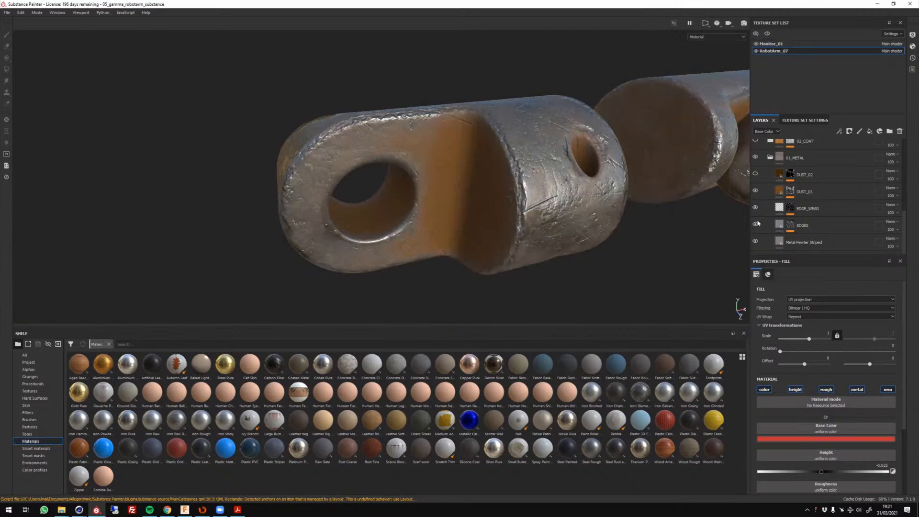
{"action": "left_click", "coordinate": [755, 192]}
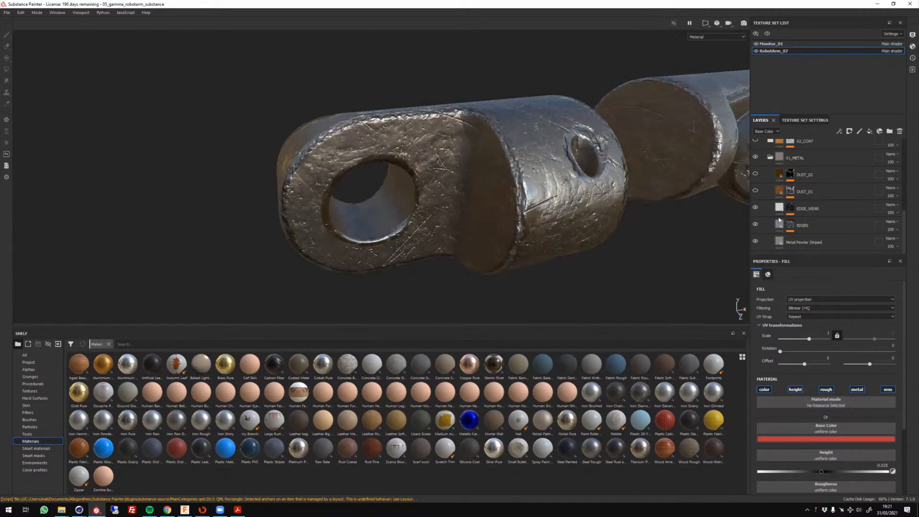
Open the EDGE_WEAR mask's effect stack and review the Metal Edge Wear generator's parameters.
{"action": "left_click", "coordinate": [802, 212]}
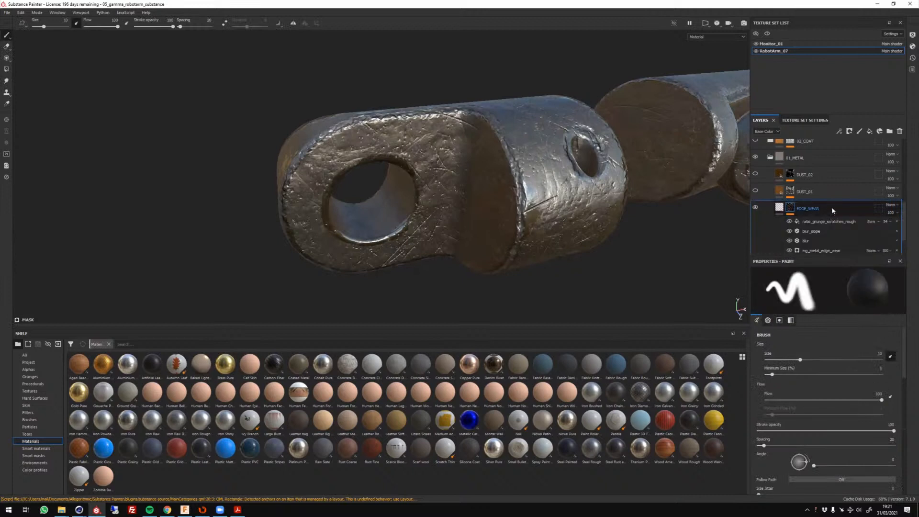
{"action": "scroll", "coordinate": [833, 208], "scroll_direction": "down", "scroll_amount": 2}
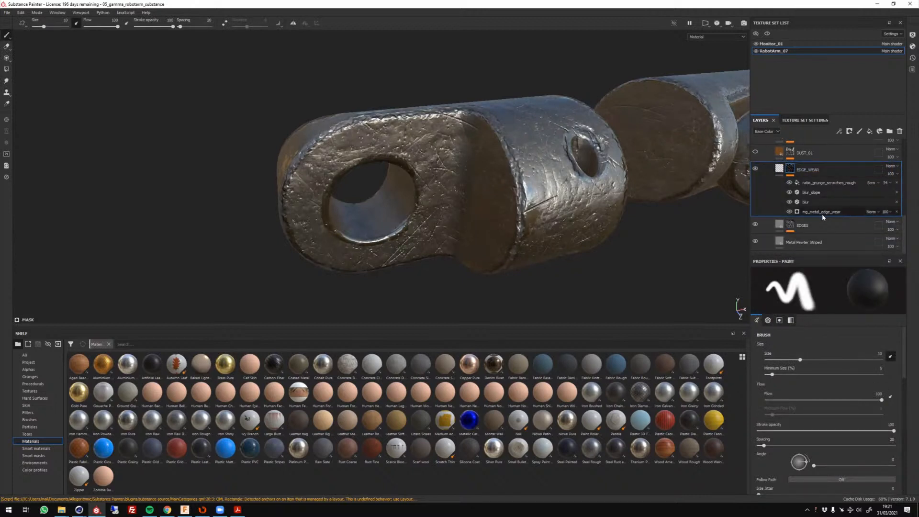
{"action": "left_click", "coordinate": [823, 214]}
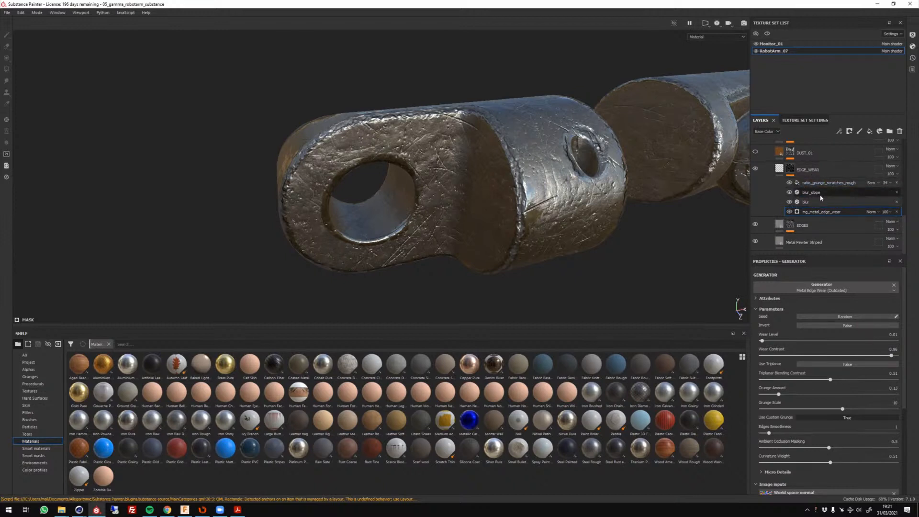
Review the Dirt generator in the DUST_01 mask and make the DUST_01 layer visible again.
{"action": "scroll", "coordinate": [806, 195], "scroll_direction": "up", "scroll_amount": 2}
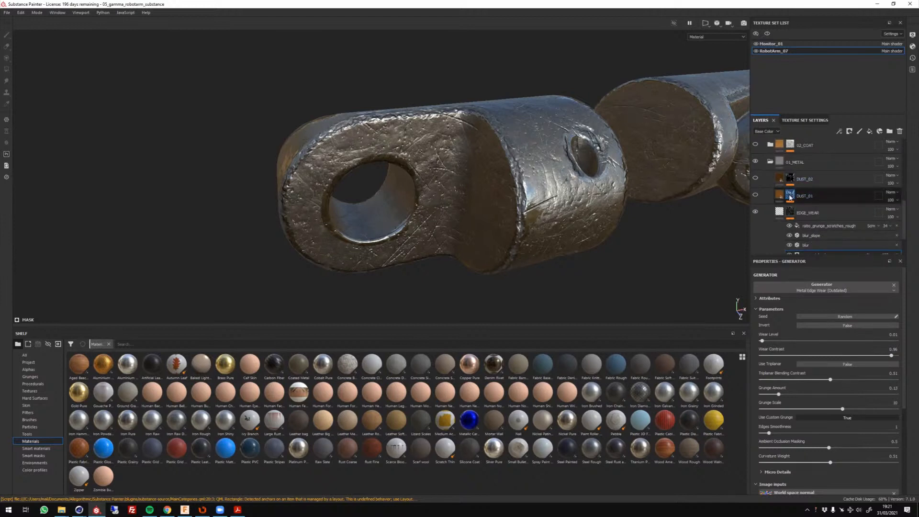
{"action": "left_click", "coordinate": [790, 185]}
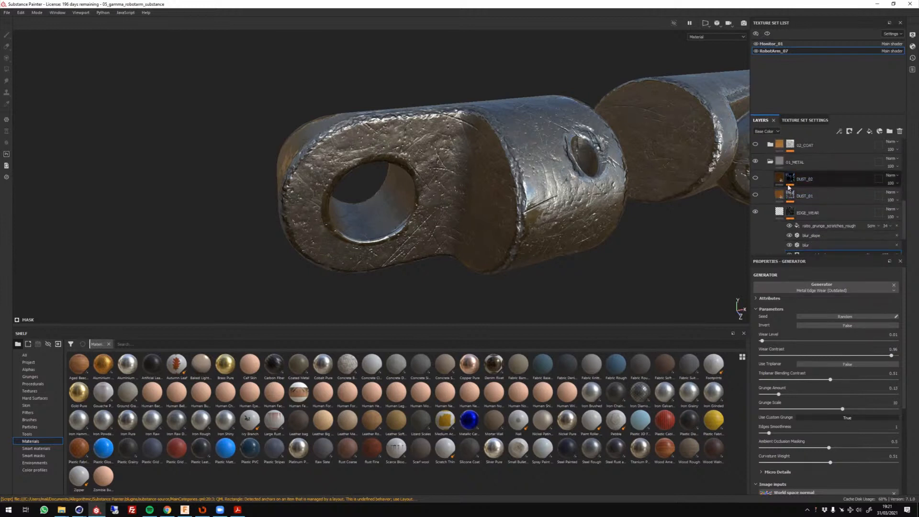
{"action": "left_click", "coordinate": [790, 179]}
{"action": "mouse_move", "coordinate": [791, 179]}
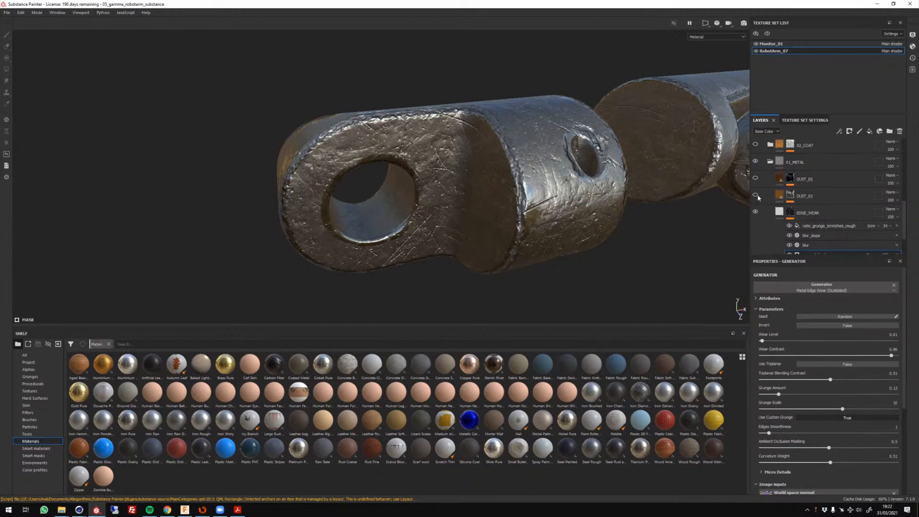
{"action": "left_click", "coordinate": [790, 195]}
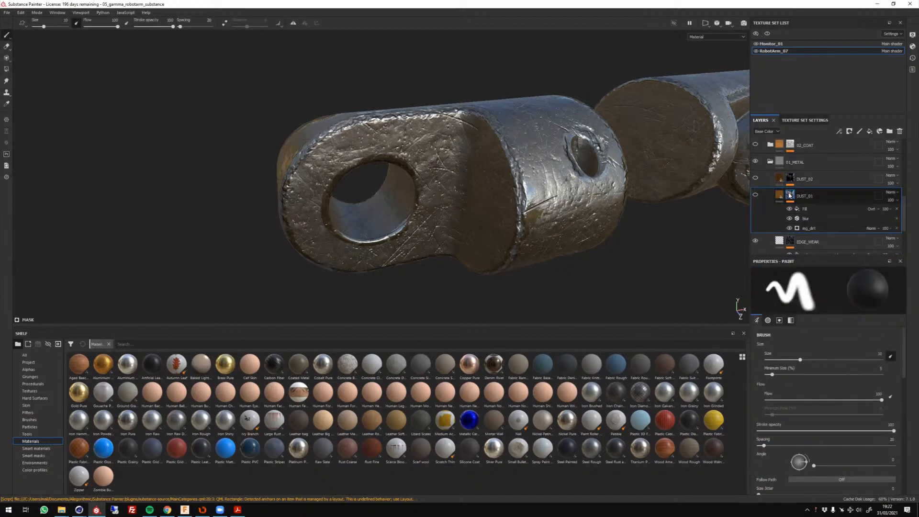
{"action": "left_click", "coordinate": [809, 229]}
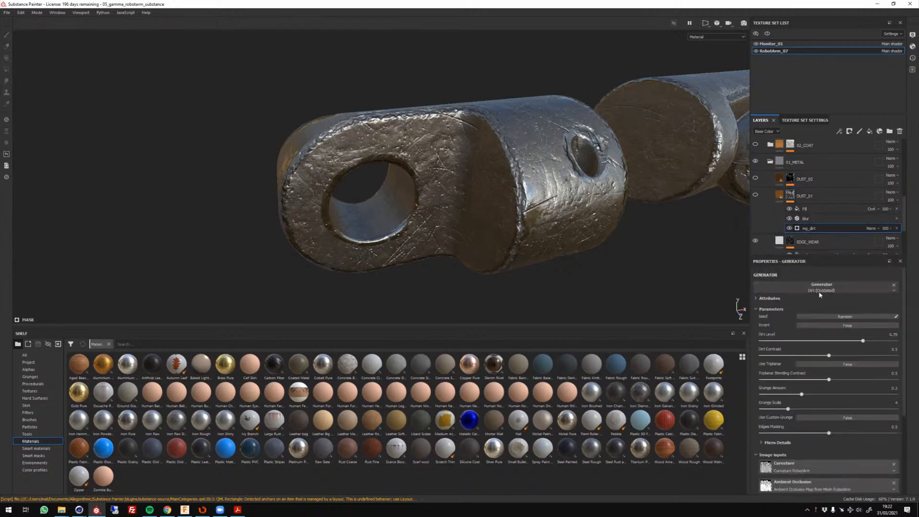
{"action": "left_click", "coordinate": [756, 194]}
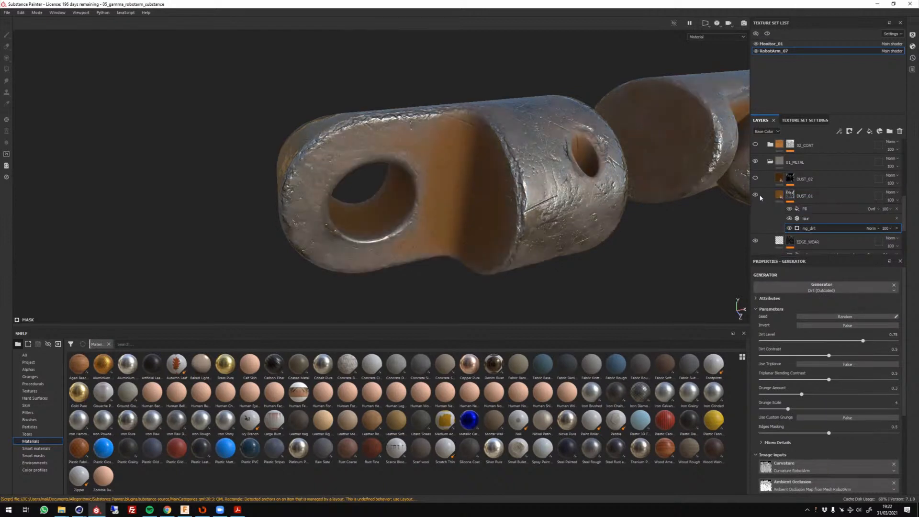
Select the DUST_02 mask and set the viewport display to Mask.
{"action": "left_click", "coordinate": [790, 178]}
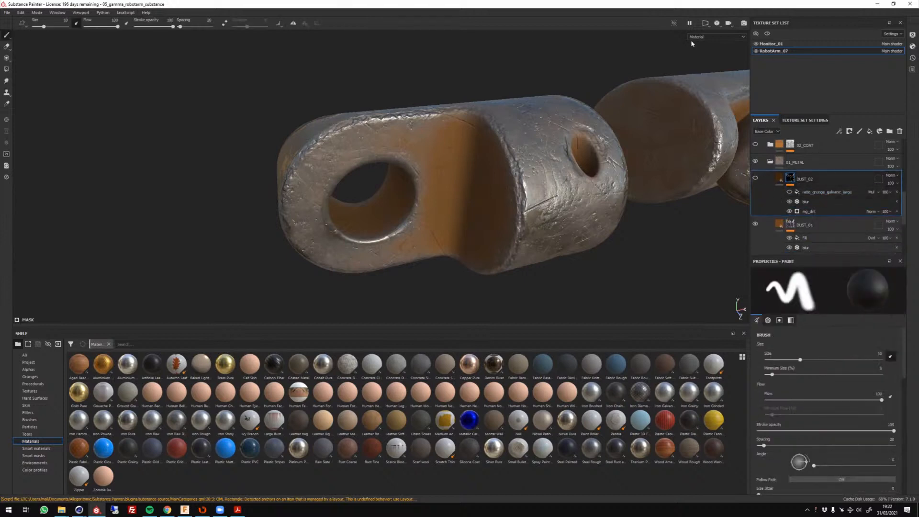
{"action": "left_click", "coordinate": [716, 37]}
{"action": "left_click", "coordinate": [712, 85]}
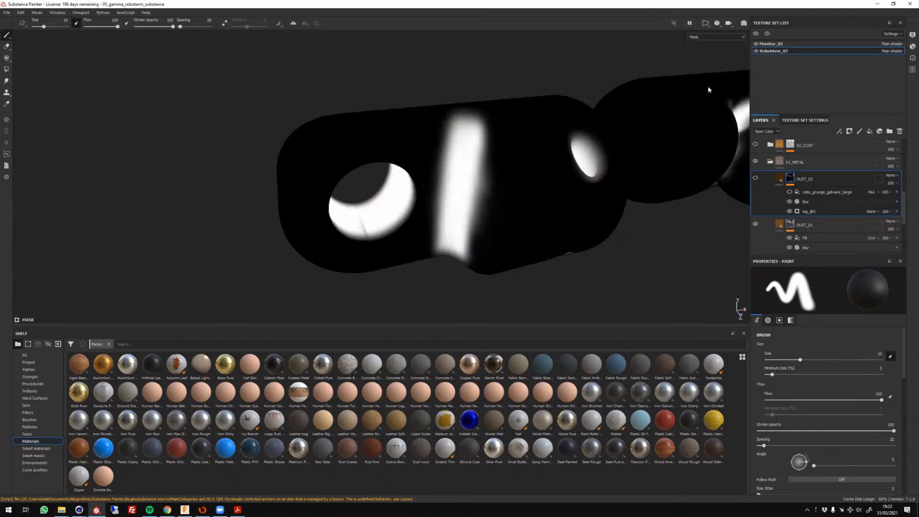
Select the DUST_01 mask, switch the viewport display to Roughness and inspect the whole arm.
{"action": "scroll", "coordinate": [648, 180], "scroll_direction": "up", "scroll_amount": 3}
{"action": "left_click_drag", "start_coordinate": [648, 176], "coordinate": [645, 217], "text": "alt"}
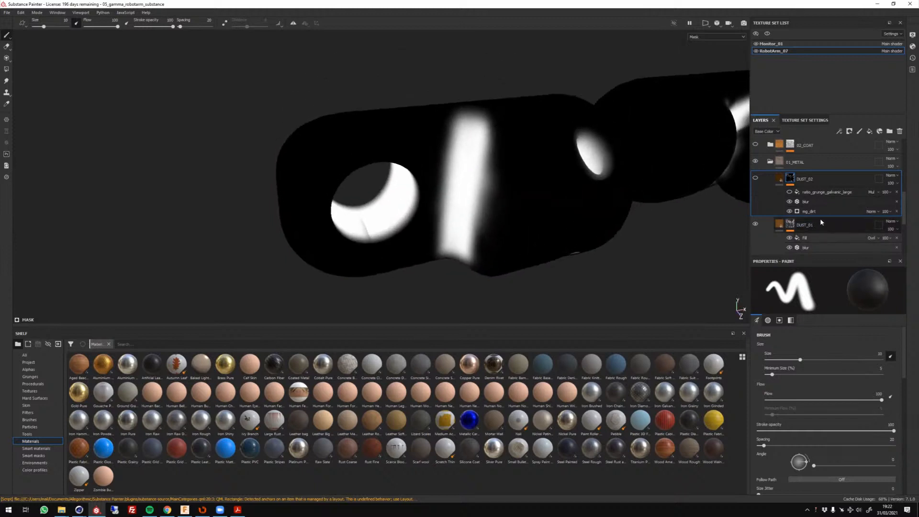
{"action": "scroll", "coordinate": [820, 218], "scroll_direction": "down", "scroll_amount": 1}
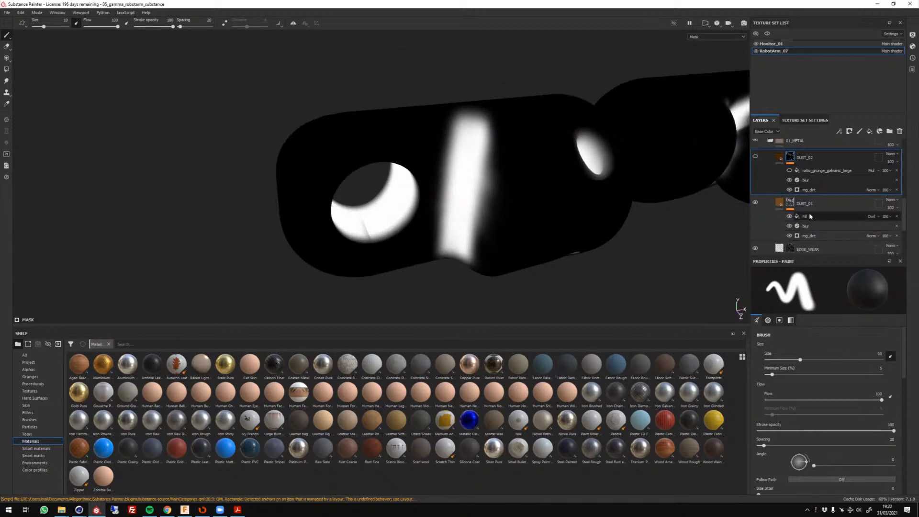
{"action": "left_click", "coordinate": [793, 200]}
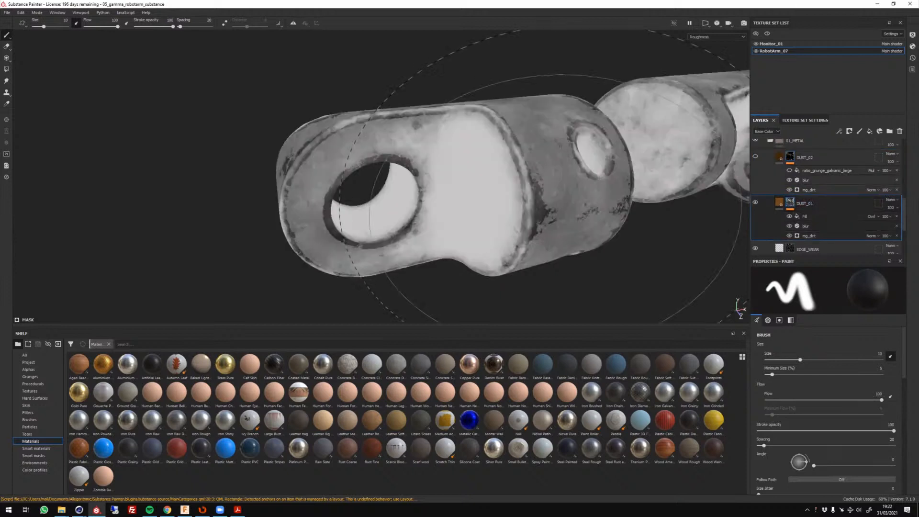
{"action": "scroll", "coordinate": [503, 268], "scroll_direction": "down", "scroll_amount": 3}
{"action": "mouse_move", "coordinate": [539, 290]}
{"action": "left_mouse_down", "text": "alt"}
{"action": "mouse_move", "coordinate": [592, 252]}
{"action": "mouse_move", "coordinate": [580, 268]}
{"action": "left_mouse_up", "text": "alt"}
{"action": "scroll", "coordinate": [789, 231], "scroll_direction": "down", "scroll_amount": 1}
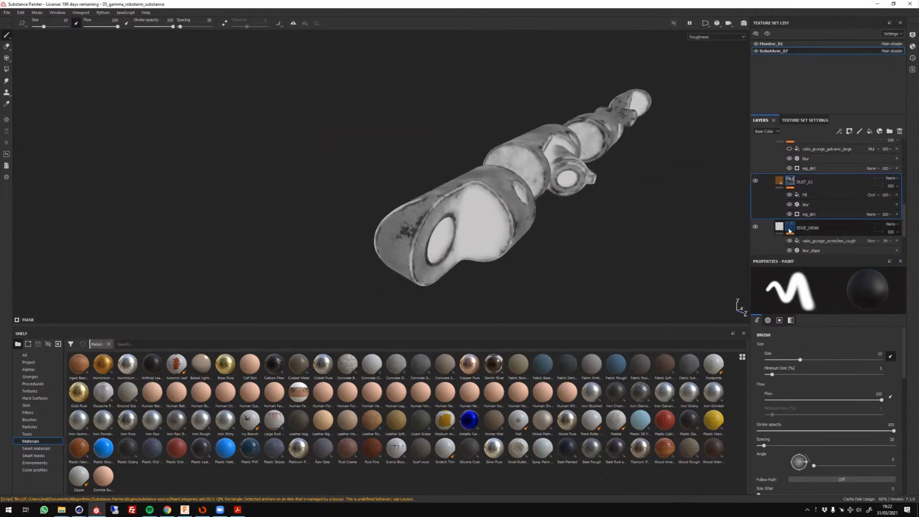
Go through the EDGE_WEAR, DUST_01 and EDGES masks while examining the arm's roughness from different angles.
{"action": "left_click", "coordinate": [790, 230]}
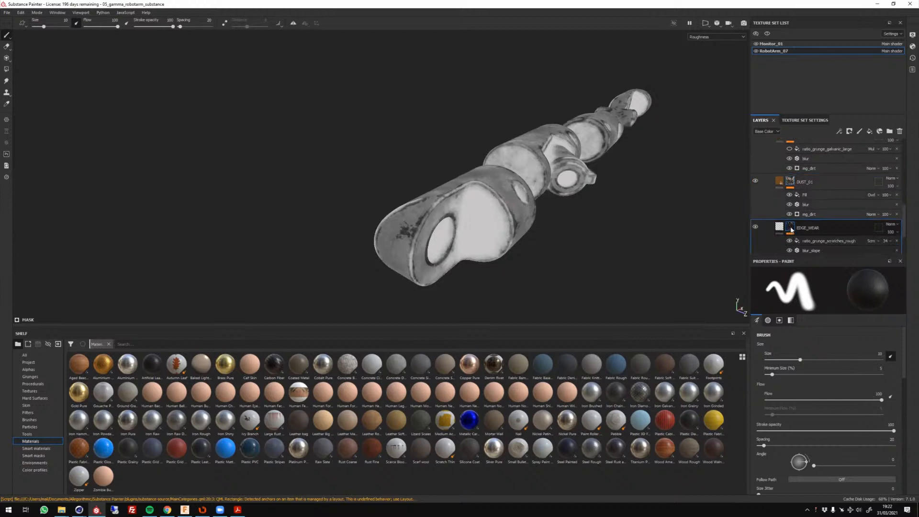
{"action": "left_click_drag", "start_coordinate": [564, 242], "coordinate": [775, 206], "text": "alt"}
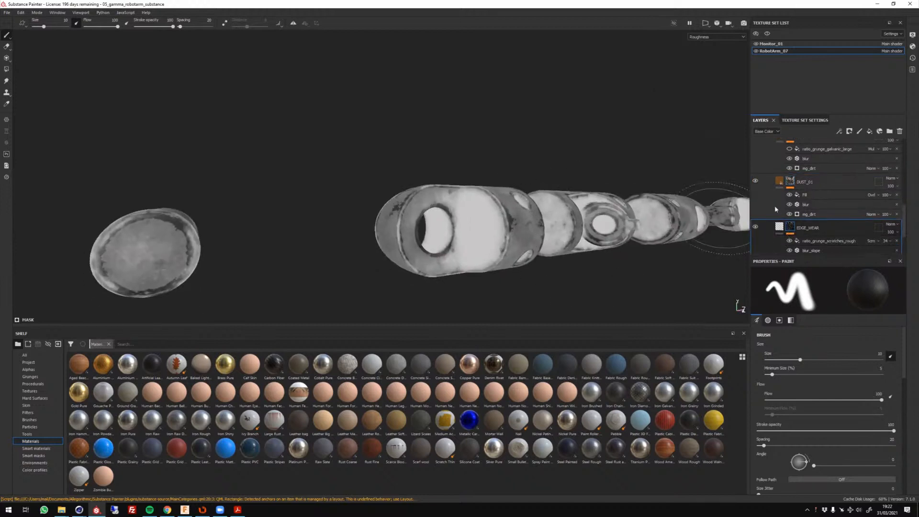
{"action": "left_click", "coordinate": [791, 183]}
{"action": "left_click", "coordinate": [790, 229]}
{"action": "scroll", "coordinate": [791, 231], "scroll_direction": "down", "scroll_amount": 3}
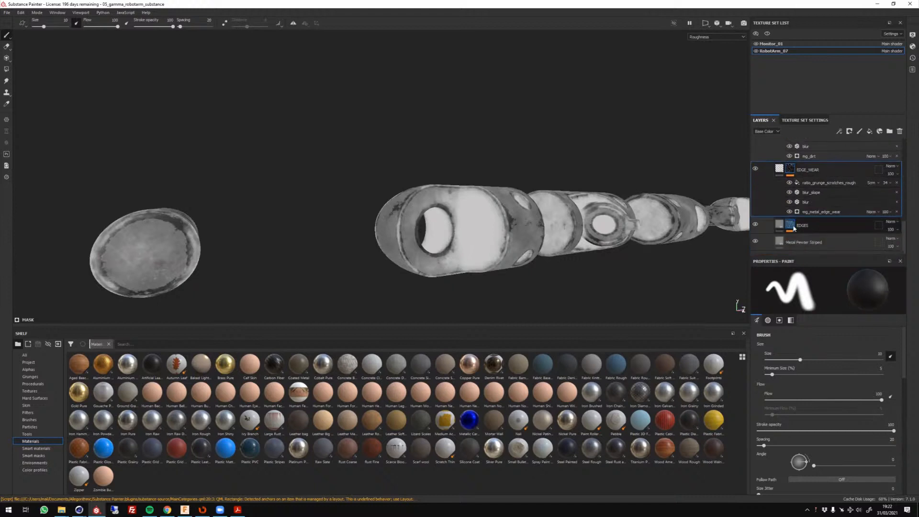
{"action": "left_click_drag", "start_coordinate": [807, 214], "coordinate": [792, 228], "text": "ctrl"}
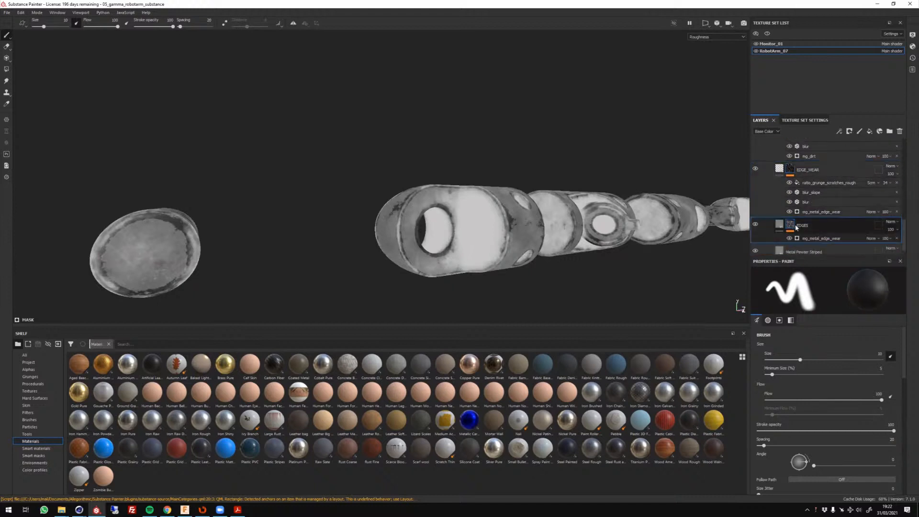
{"action": "scroll", "coordinate": [800, 210], "scroll_direction": "down", "scroll_amount": 1}
{"action": "left_click_drag", "start_coordinate": [603, 249], "coordinate": [528, 251], "text": "alt"}
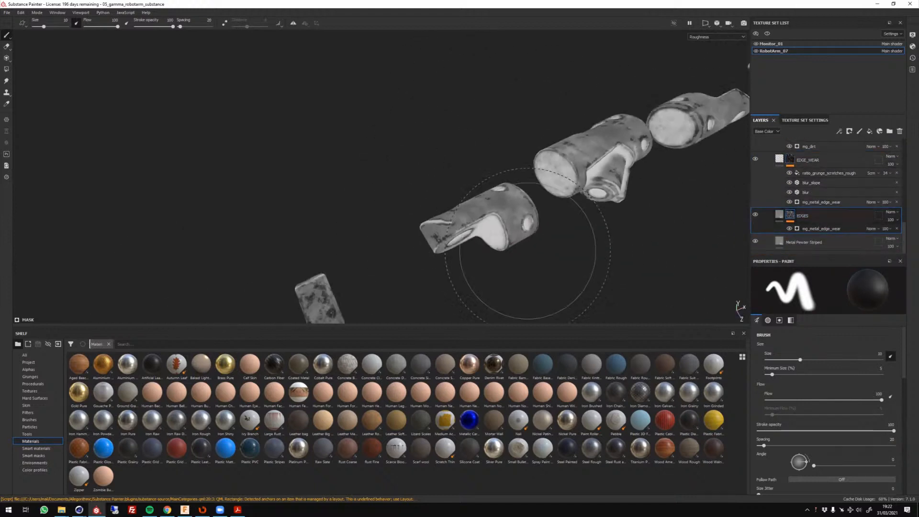
Hide the DUST_01 and EDGE_WEAR layers and turn EDGES off and on to compare its roughness contribution.
{"action": "scroll", "coordinate": [527, 251], "scroll_direction": "up", "scroll_amount": 5}
{"action": "scroll", "coordinate": [754, 179], "scroll_direction": "up", "scroll_amount": 4}
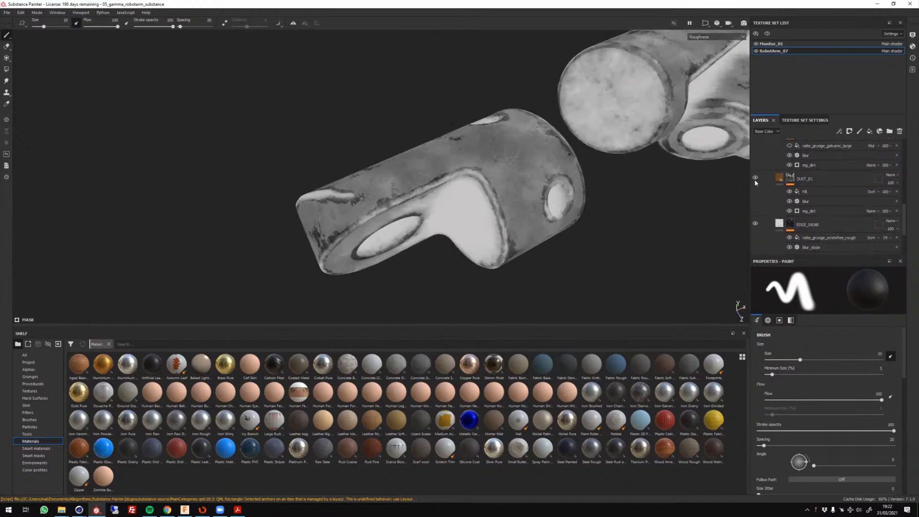
{"action": "left_click", "coordinate": [755, 177]}
{"action": "key", "text": "f"}
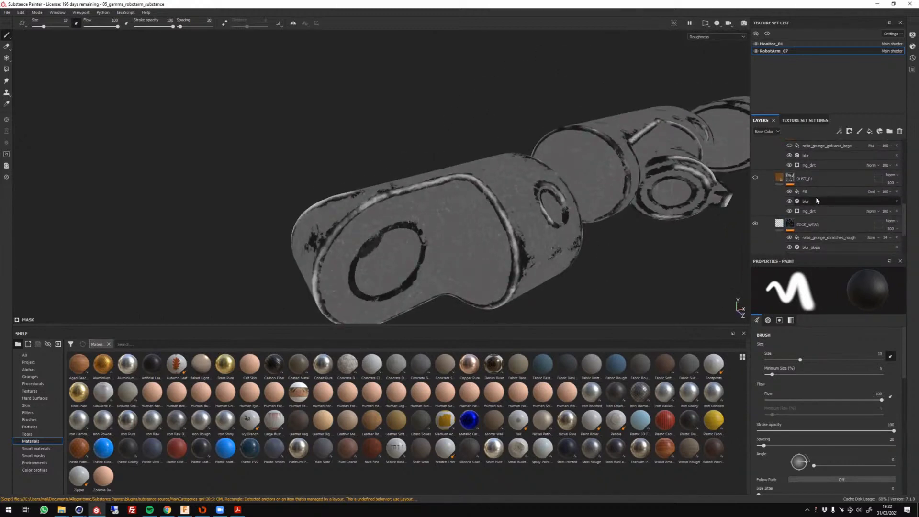
{"action": "scroll", "coordinate": [816, 200], "scroll_direction": "down", "scroll_amount": 2}
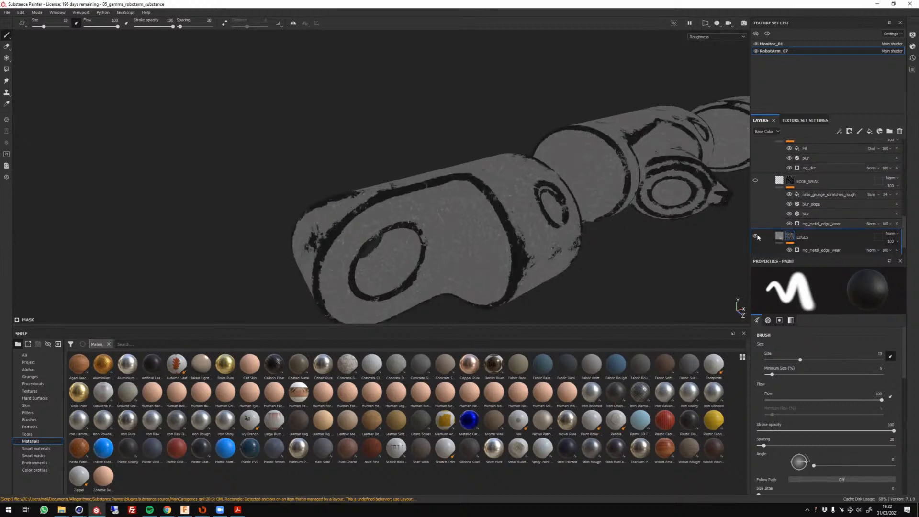
{"action": "scroll", "coordinate": [765, 216], "scroll_direction": "down", "scroll_amount": 1}
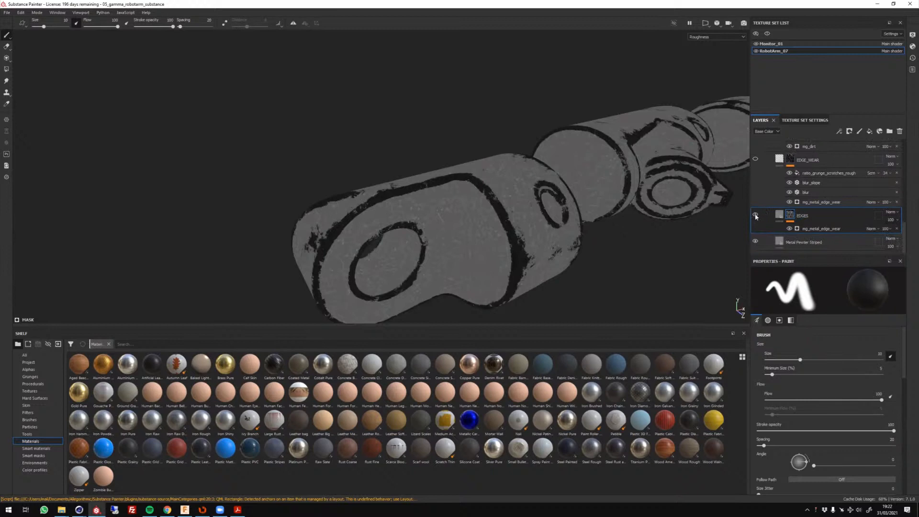
{"action": "left_click", "coordinate": [756, 215]}
{"action": "left_click", "coordinate": [755, 216]}
Make the EDGE_WEAR, DUST_01 and DUST_02 layers visible one after another in the roughness view.
{"action": "left_click", "coordinate": [755, 159]}
{"action": "scroll", "coordinate": [763, 172], "scroll_direction": "up", "scroll_amount": 1}
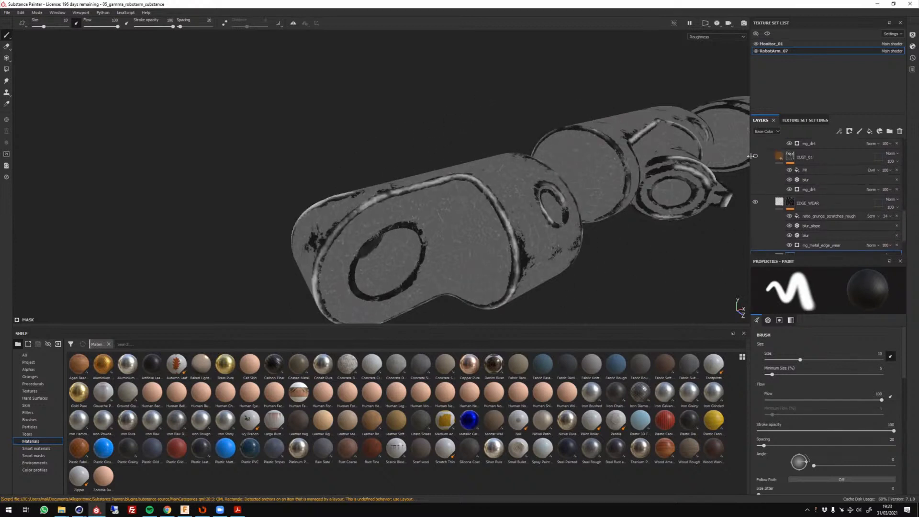
{"action": "left_click", "coordinate": [755, 157]}
{"action": "scroll", "coordinate": [763, 162], "scroll_direction": "up", "scroll_amount": 1}
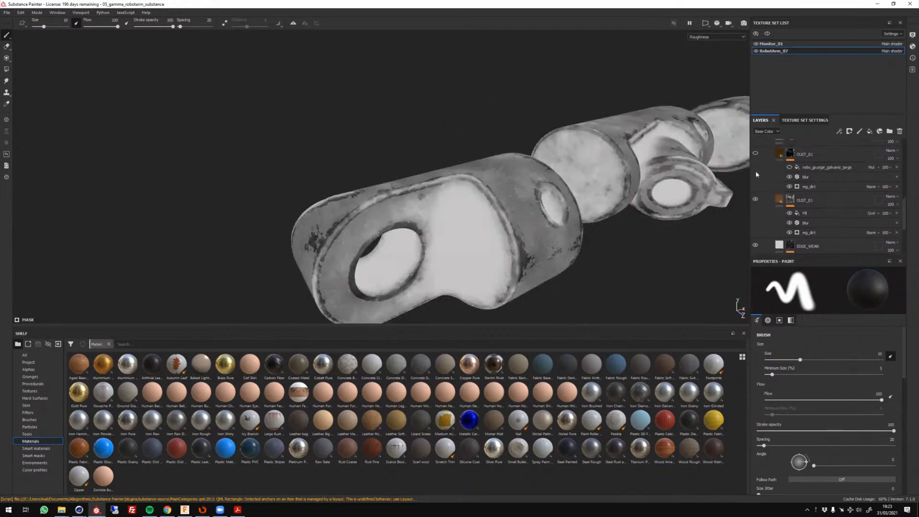
{"action": "scroll", "coordinate": [757, 175], "scroll_direction": "up", "scroll_amount": 1}
{"action": "left_click", "coordinate": [756, 197]}
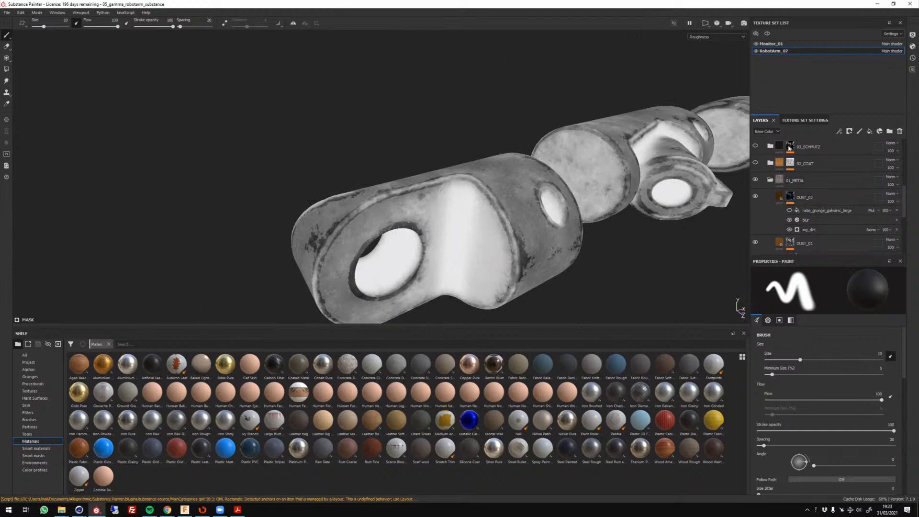
Collapse the 01_METAL folder, then expand and show the 02_COAT folder and select its mask.
{"action": "left_click", "coordinate": [770, 181]}
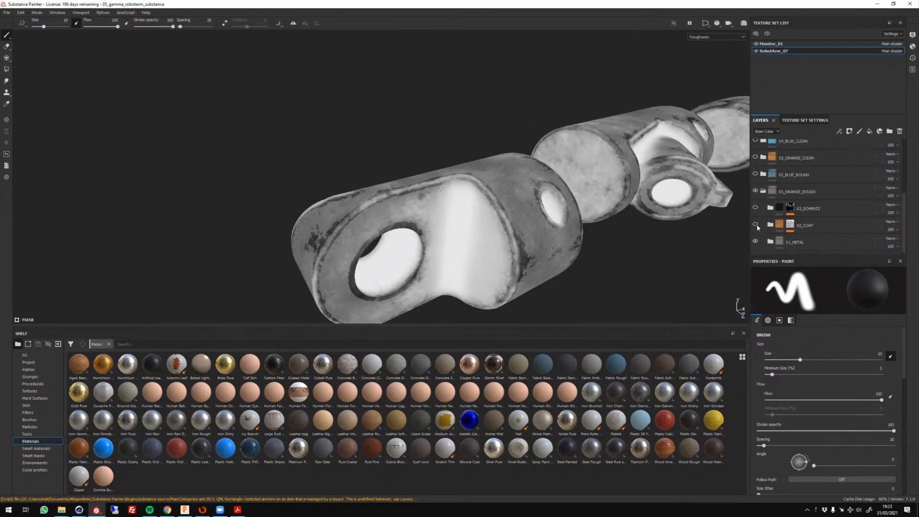
{"action": "left_click", "coordinate": [770, 224]}
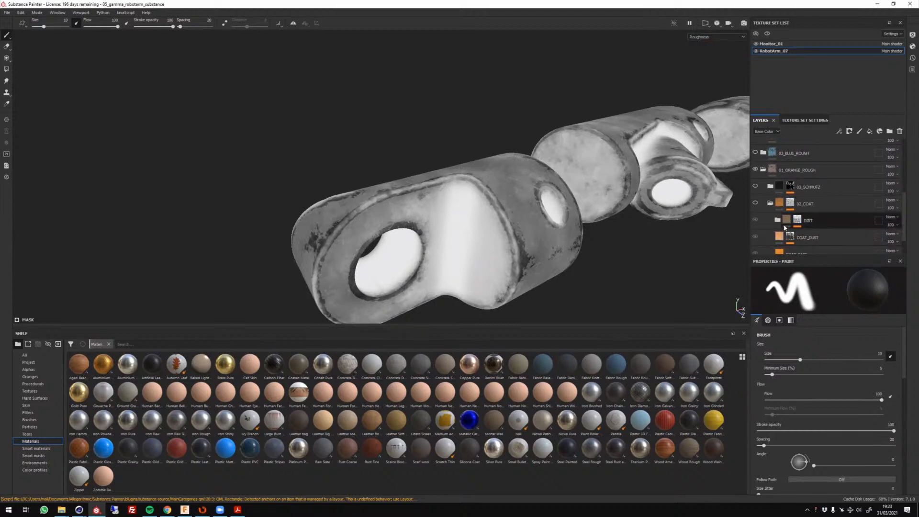
{"action": "scroll", "coordinate": [773, 211], "scroll_direction": "down", "scroll_amount": 1}
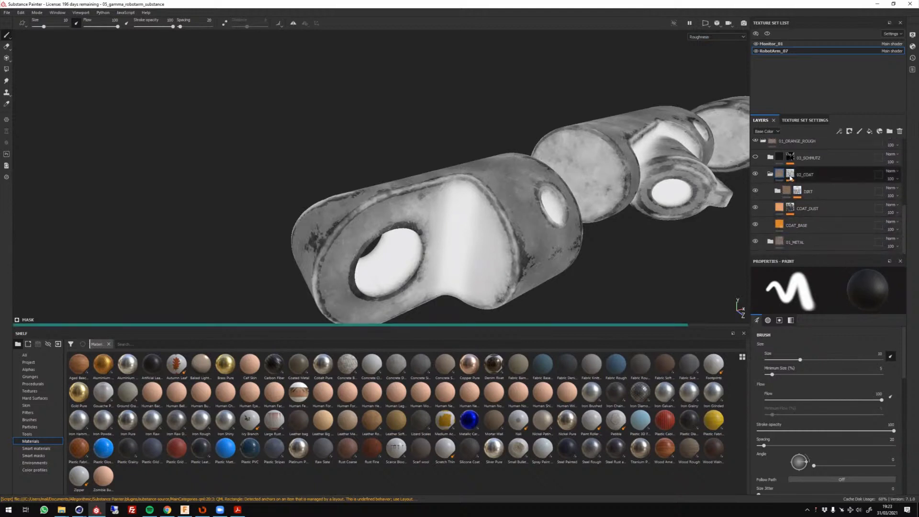
{"action": "left_click", "coordinate": [792, 174]}
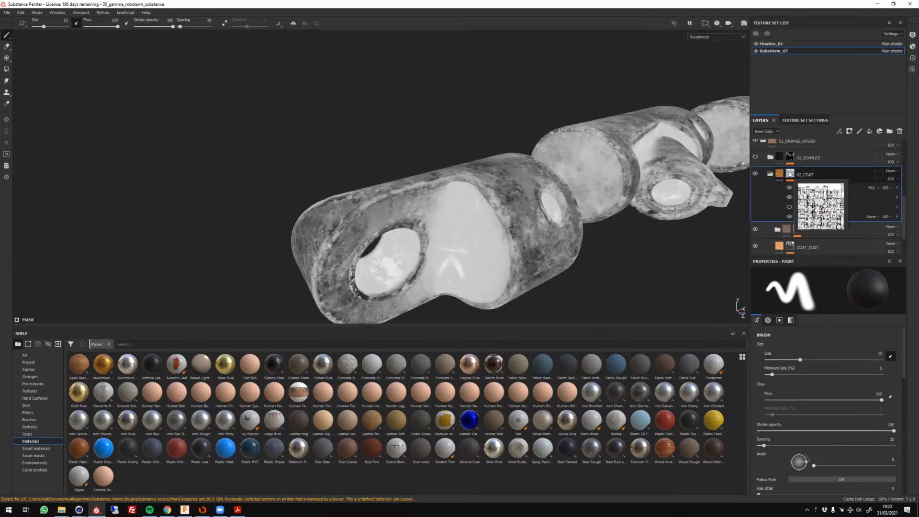
Return the viewport display to Material and make the 03_SCHMUTZ folder visible on the orange segment.
{"action": "left_click", "coordinate": [703, 37]}
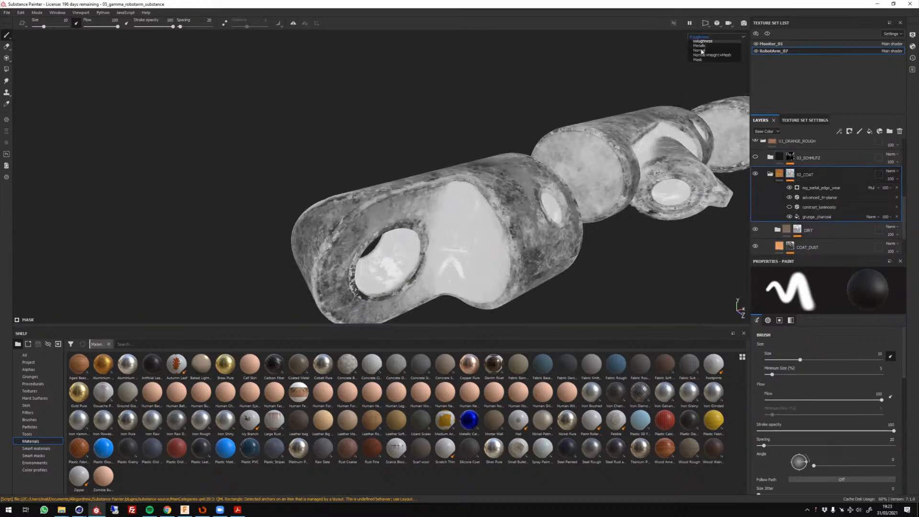
{"action": "left_click", "coordinate": [700, 50]}
{"action": "key", "text": "m"}
{"action": "mouse_move", "coordinate": [601, 158]}
{"action": "left_mouse_down", "text": "alt"}
{"action": "mouse_move", "coordinate": [523, 134]}
{"action": "mouse_move", "coordinate": [642, 166]}
{"action": "left_mouse_up", "text": "alt"}
{"action": "left_click", "coordinate": [756, 157]}
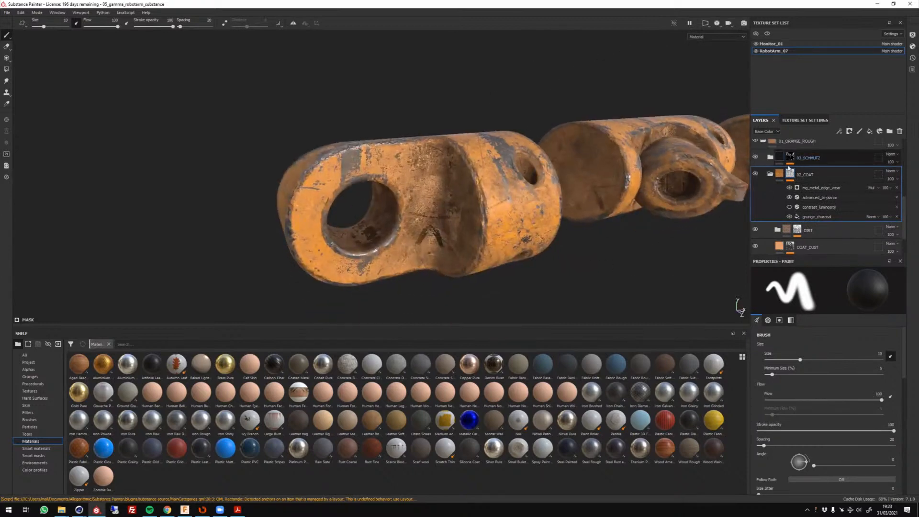
{"action": "left_click_drag", "start_coordinate": [383, 206], "coordinate": [467, 205], "text": "alt"}
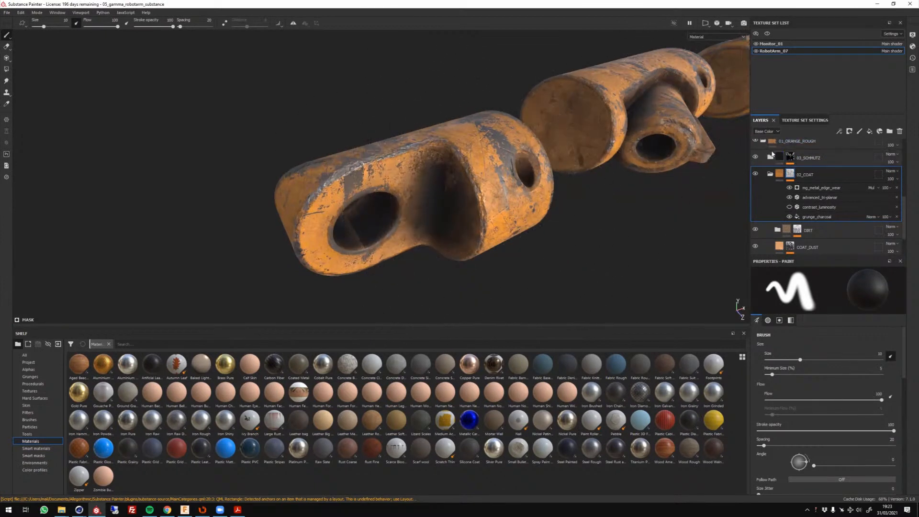
Collapse the 01_ORANGE_ROUGH folder and look over the other material folders and the row of arm parts.
{"action": "scroll", "coordinate": [776, 172], "scroll_direction": "up", "scroll_amount": 1}
{"action": "scroll", "coordinate": [766, 161], "scroll_direction": "up", "scroll_amount": 4}
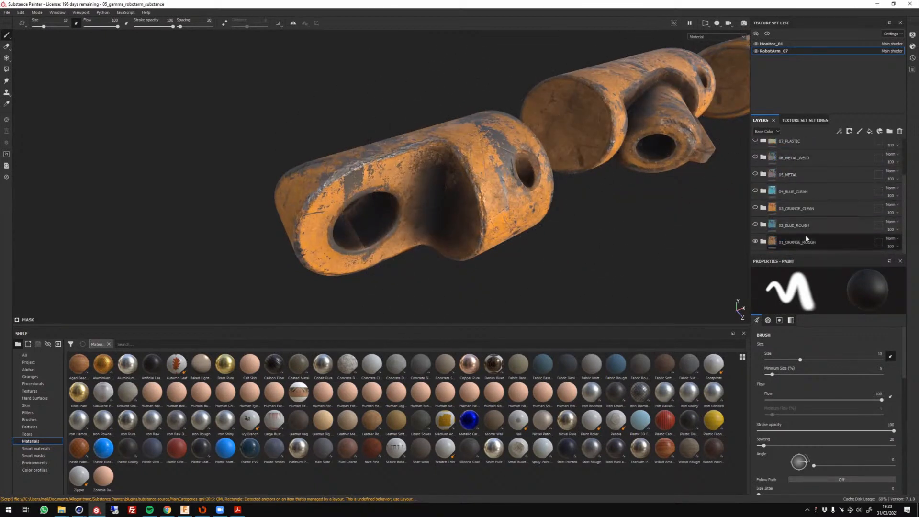
{"action": "scroll", "coordinate": [838, 225], "scroll_direction": "up", "scroll_amount": 1}
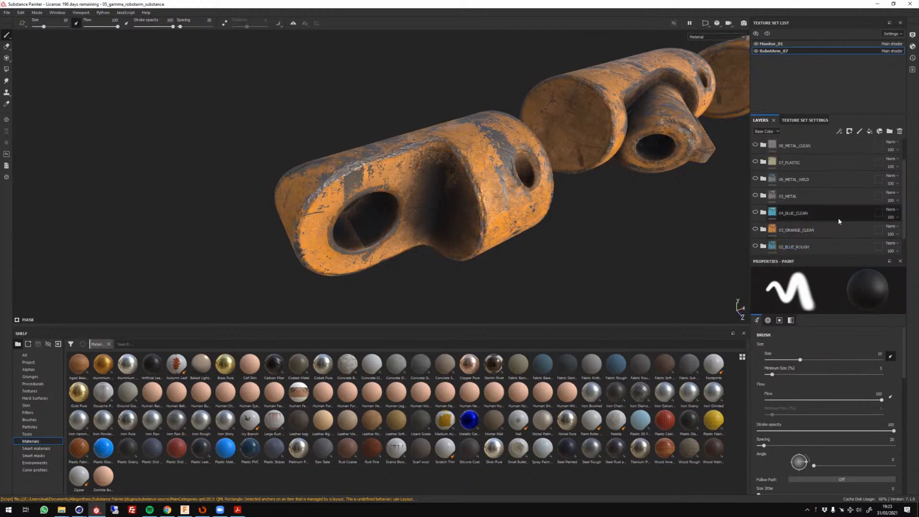
{"action": "scroll", "coordinate": [838, 221], "scroll_direction": "down", "scroll_amount": 1}
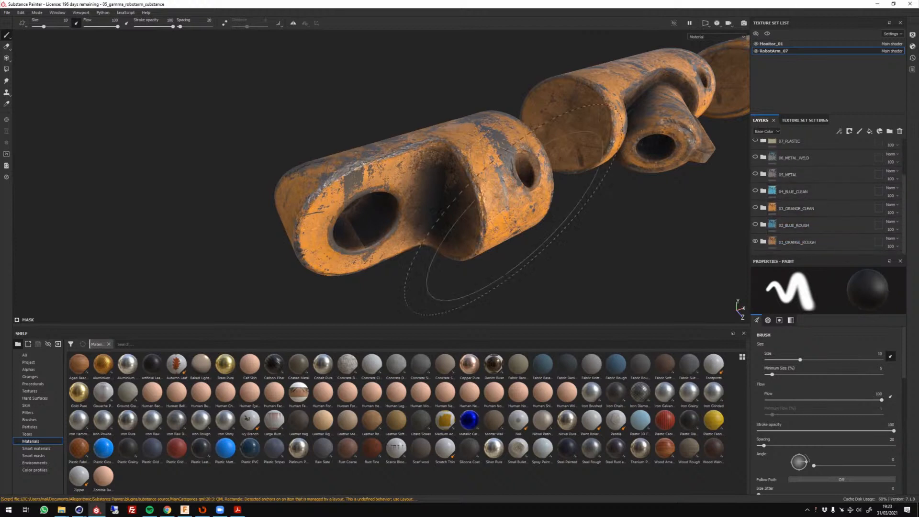
{"action": "scroll", "coordinate": [419, 251], "scroll_direction": "down", "scroll_amount": 5}
{"action": "scroll", "coordinate": [342, 248], "scroll_direction": "up", "scroll_amount": 5}
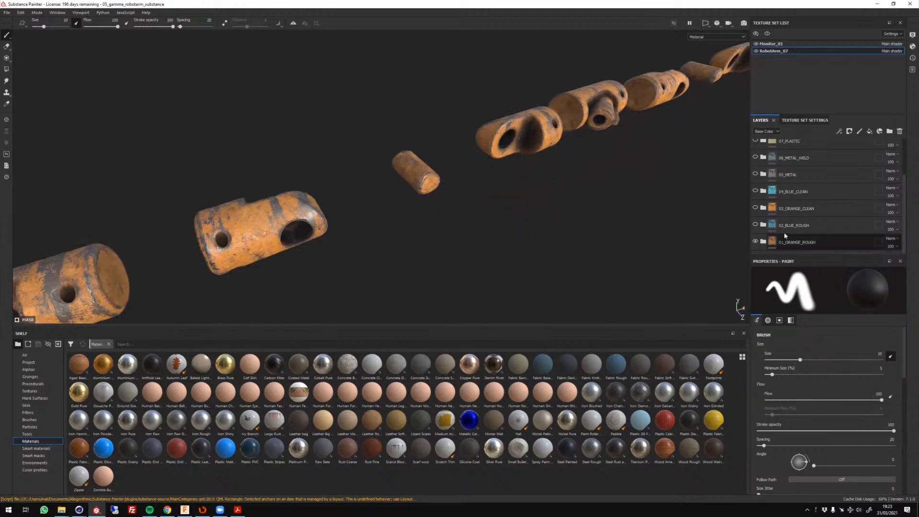
Preview the 02_BLUE_ROUGH, 03_ORANGE_CLEAN and 04_BLUE_CLEAN material folders on the arm one at a time.
{"action": "left_click", "coordinate": [755, 226]}
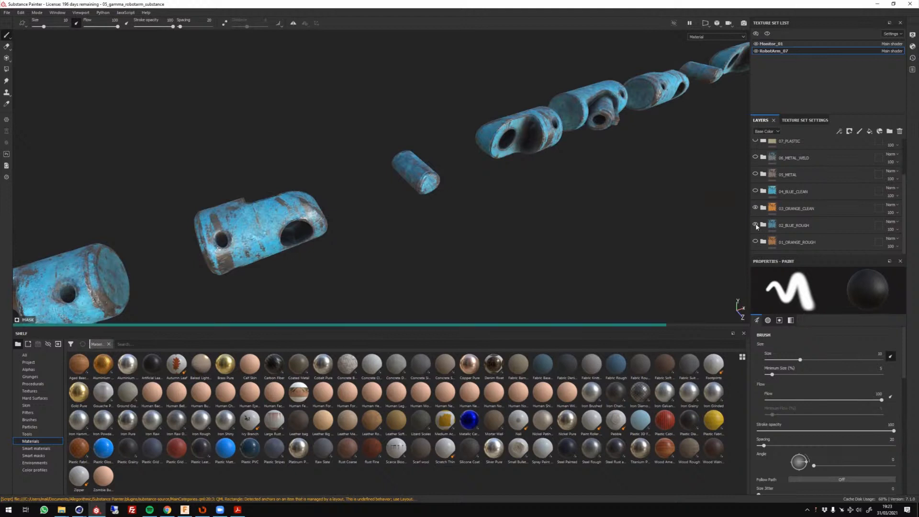
{"action": "left_click", "coordinate": [755, 225]}
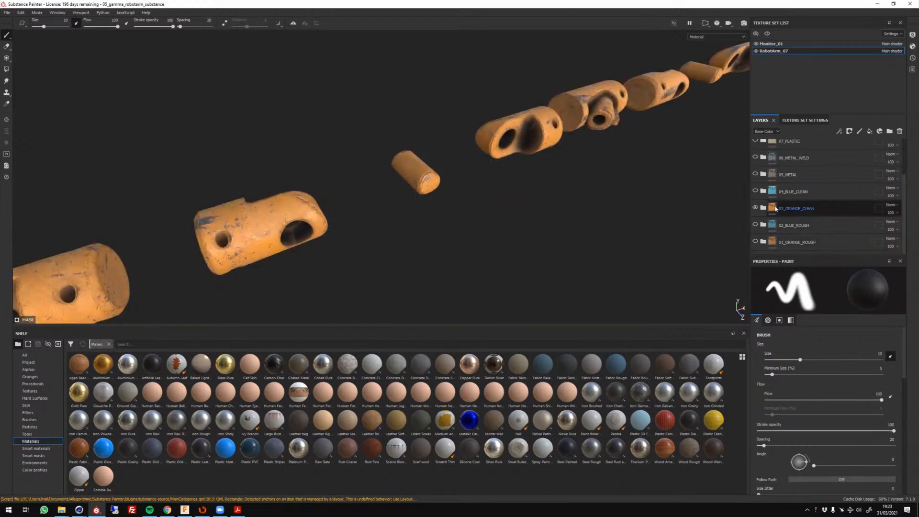
{"action": "left_click", "coordinate": [756, 208]}
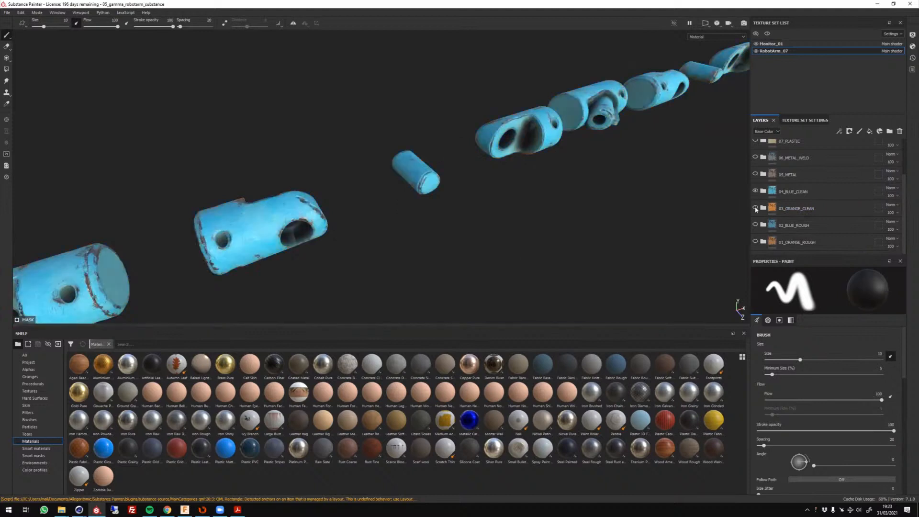
Hide the 04_BLUE_CLEAN folder and show 05_METAL to inspect the bare metal on the forked segment.
{"action": "left_click", "coordinate": [755, 191]}
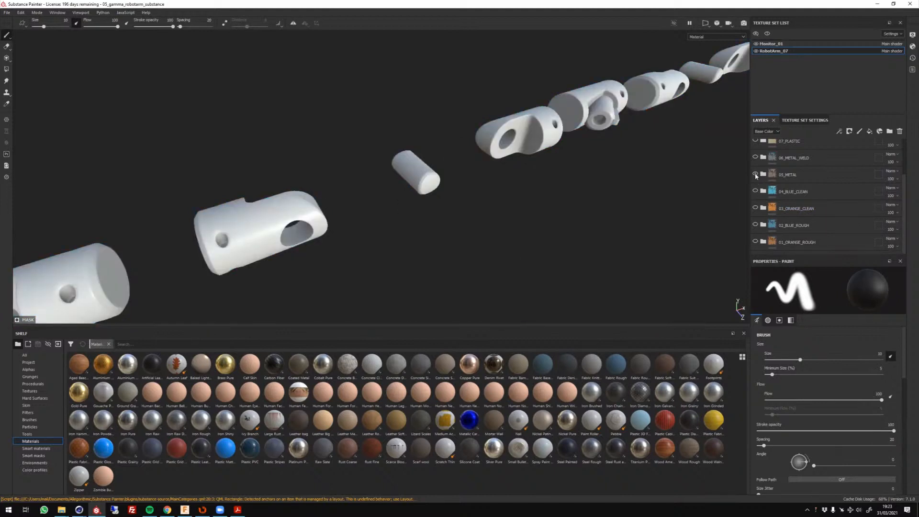
{"action": "left_click", "coordinate": [755, 174]}
{"action": "left_click_drag", "start_coordinate": [328, 236], "coordinate": [541, 199], "text": "alt"}
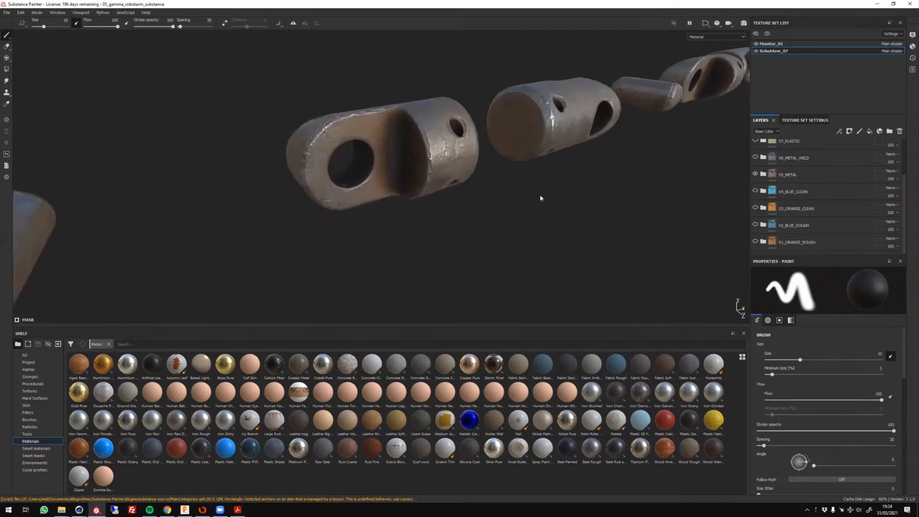
{"action": "scroll", "coordinate": [808, 205], "scroll_direction": "up", "scroll_amount": 1}
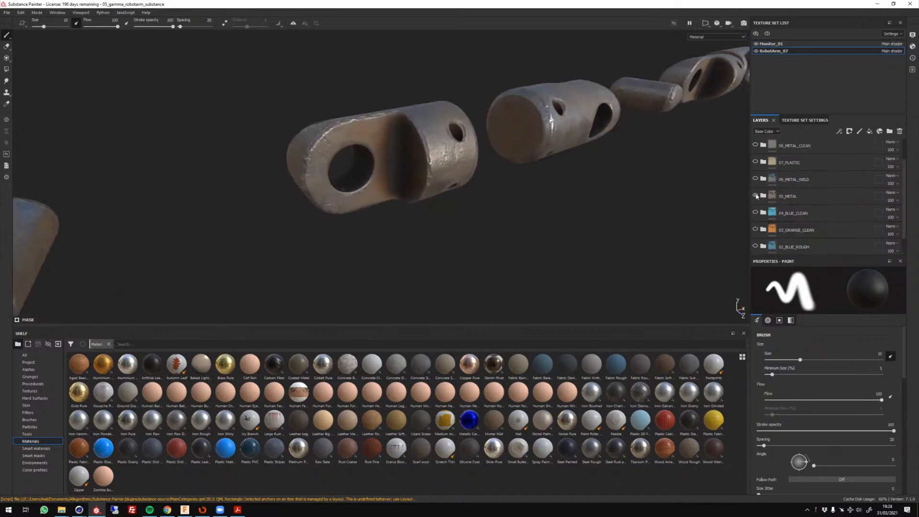
Hide the 05_METAL folder and show 06_METAL_WELD to inspect the weld-tinted metal on the arm parts.
{"action": "left_click", "coordinate": [755, 195]}
{"action": "left_click", "coordinate": [756, 179]}
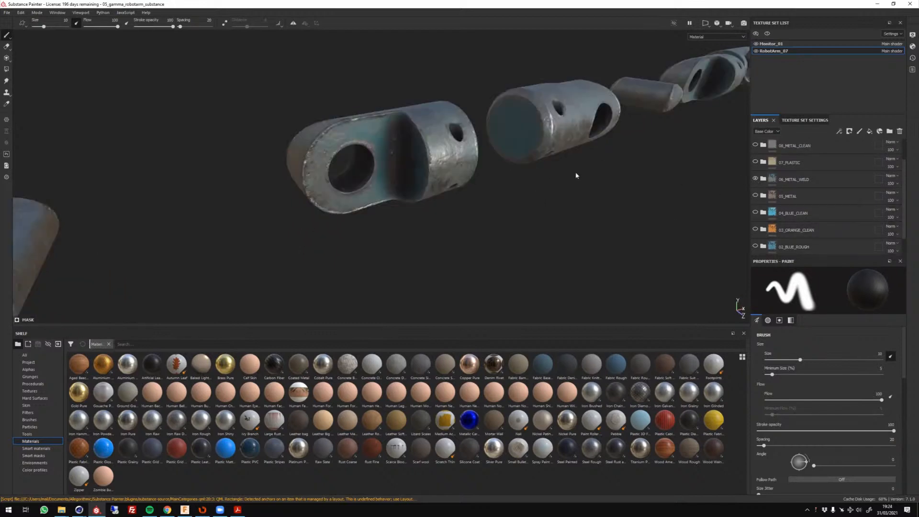
{"action": "left_click_drag", "start_coordinate": [576, 176], "coordinate": [596, 176], "text": "alt"}
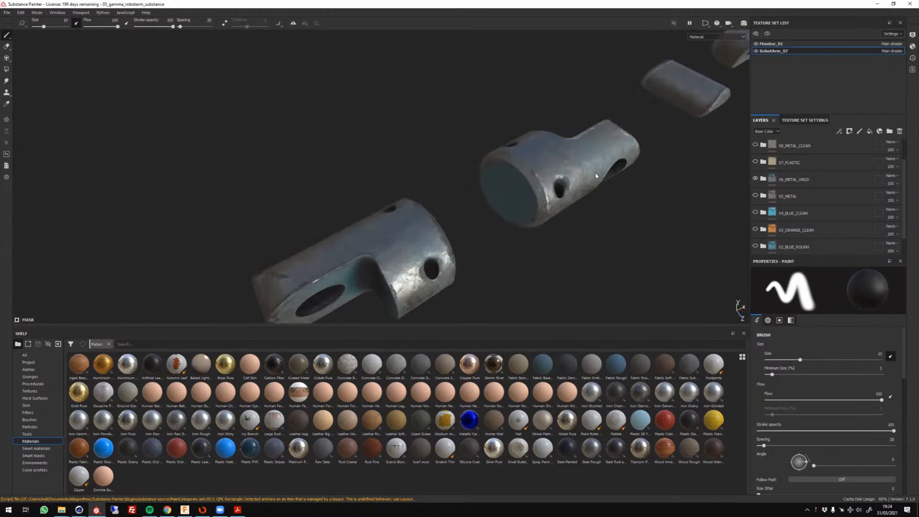
Hide the 06_METAL_WELD folder and show 07_PLASTIC to inspect the plastic material across the row of arm parts.
{"action": "scroll", "coordinate": [541, 177], "scroll_direction": "up", "scroll_amount": 5}
{"action": "left_click_drag", "start_coordinate": [513, 207], "coordinate": [716, 223], "text": "alt"}
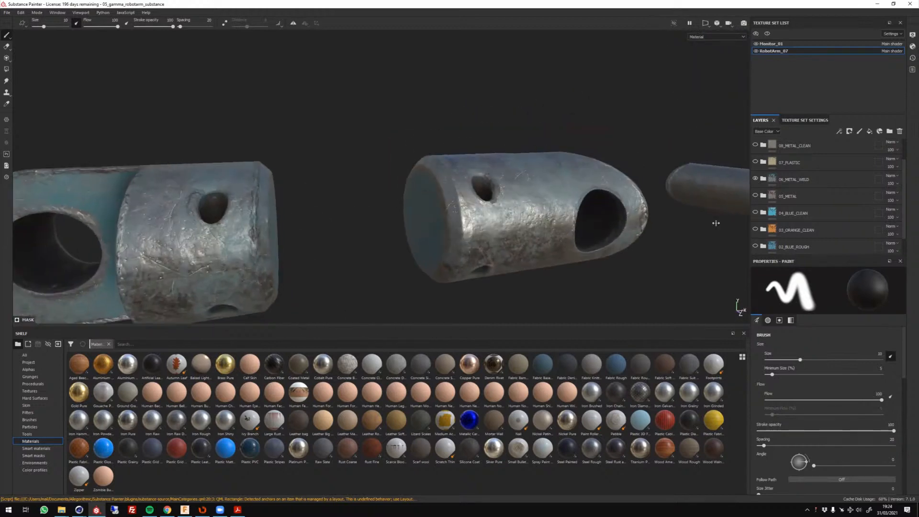
{"action": "left_click", "coordinate": [755, 162]}
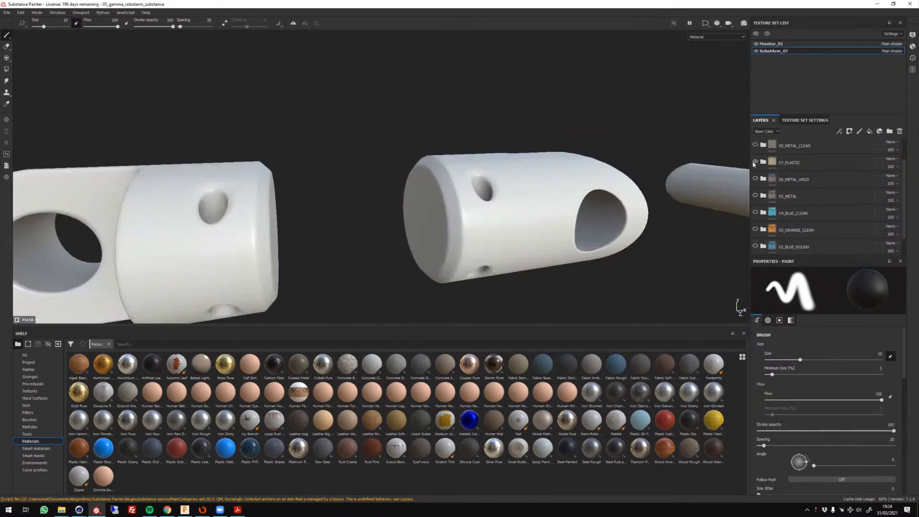
{"action": "right_click_drag", "start_coordinate": [510, 247], "coordinate": [168, 239], "text": "alt"}
{"action": "left_click_drag", "start_coordinate": [168, 239], "coordinate": [153, 298], "text": "alt"}
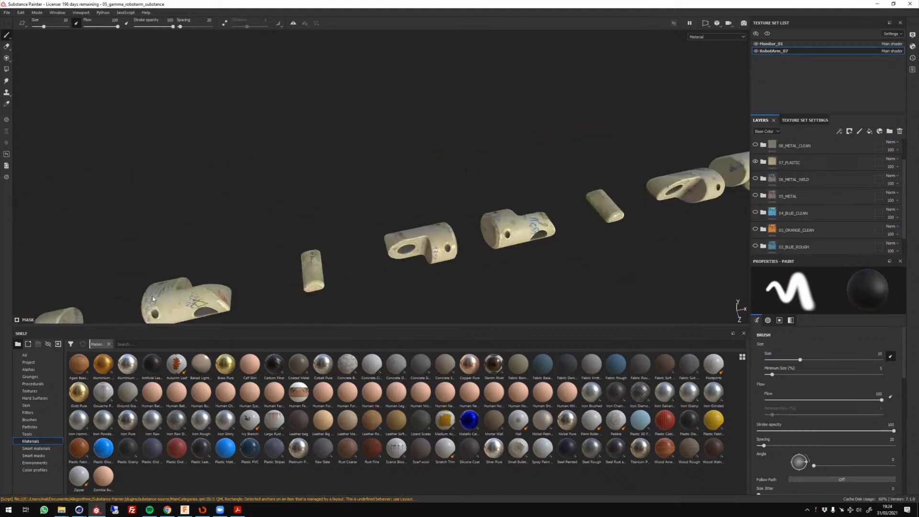
{"action": "middle_click_drag", "start_coordinate": [153, 299], "coordinate": [379, 172], "text": "alt"}
{"action": "left_click_drag", "start_coordinate": [379, 172], "coordinate": [369, 251], "text": "alt"}
{"action": "middle_click_drag", "start_coordinate": [369, 250], "coordinate": [486, 235], "text": "alt"}
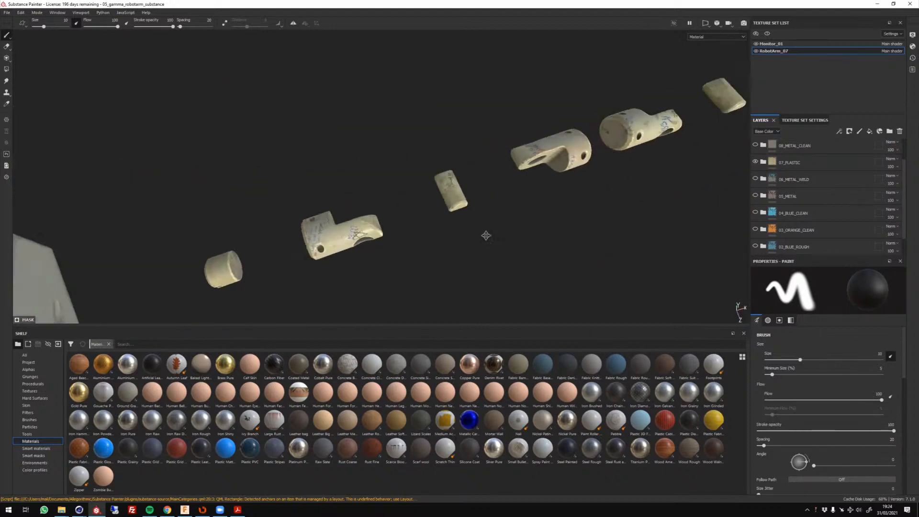
{"action": "left_click_drag", "start_coordinate": [486, 236], "coordinate": [660, 146], "text": "alt"}
{"action": "scroll", "coordinate": [762, 163], "scroll_direction": "up", "scroll_amount": 2}
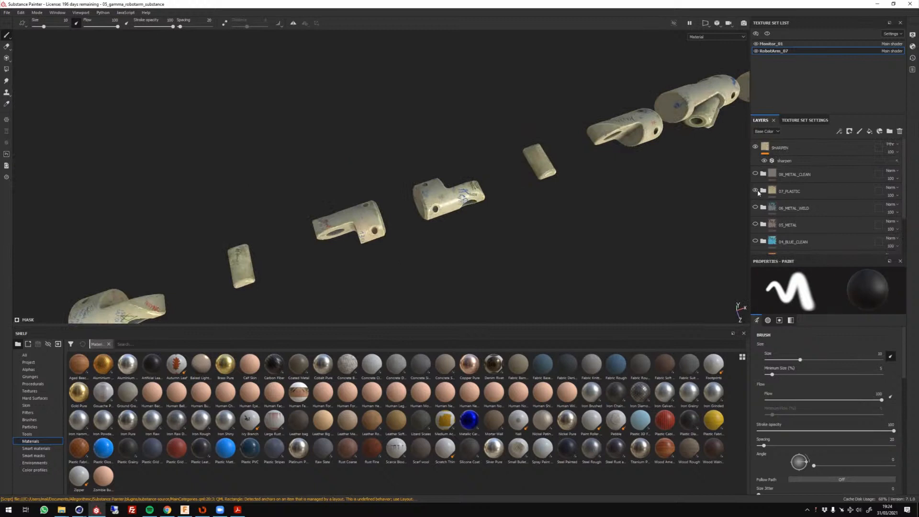
Hide the 07_PLASTIC folder and show 08_METAL_CLEAN to inspect the clean metal on the arm parts up close and as a whole.
{"action": "left_click", "coordinate": [756, 191]}
{"action": "left_click", "coordinate": [756, 174]}
{"action": "left_click_drag", "start_coordinate": [507, 229], "coordinate": [483, 141], "text": "alt"}
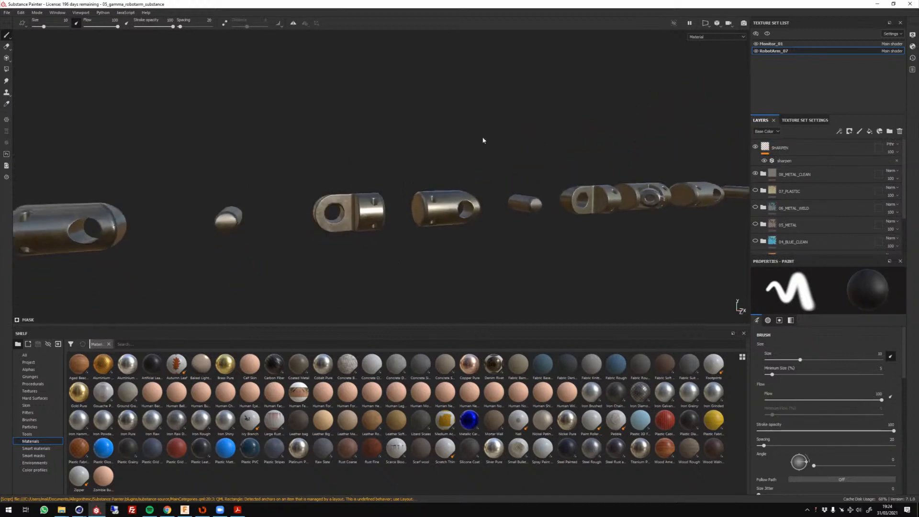
{"action": "scroll", "coordinate": [455, 204], "scroll_direction": "up", "scroll_amount": 5}
{"action": "left_click_drag", "start_coordinate": [457, 208], "coordinate": [529, 238], "text": "alt"}
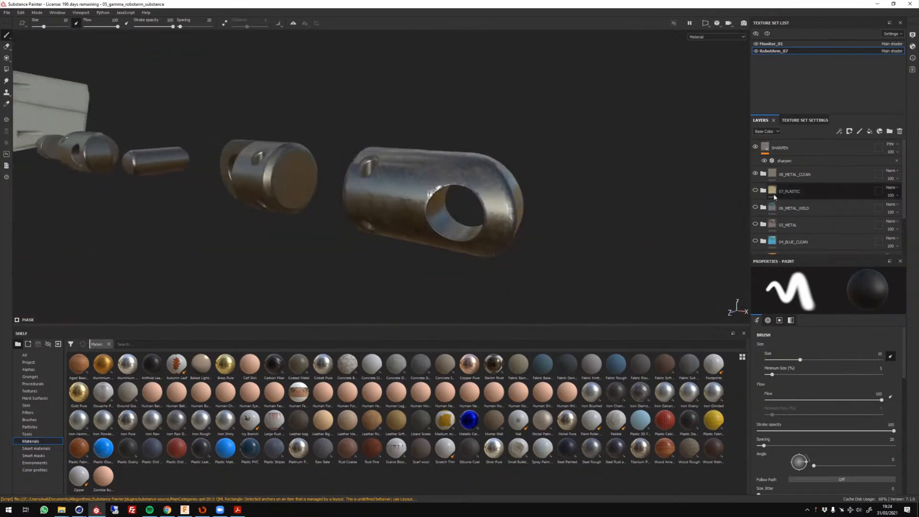
{"action": "scroll", "coordinate": [338, 146], "scroll_direction": "up", "scroll_amount": 4}
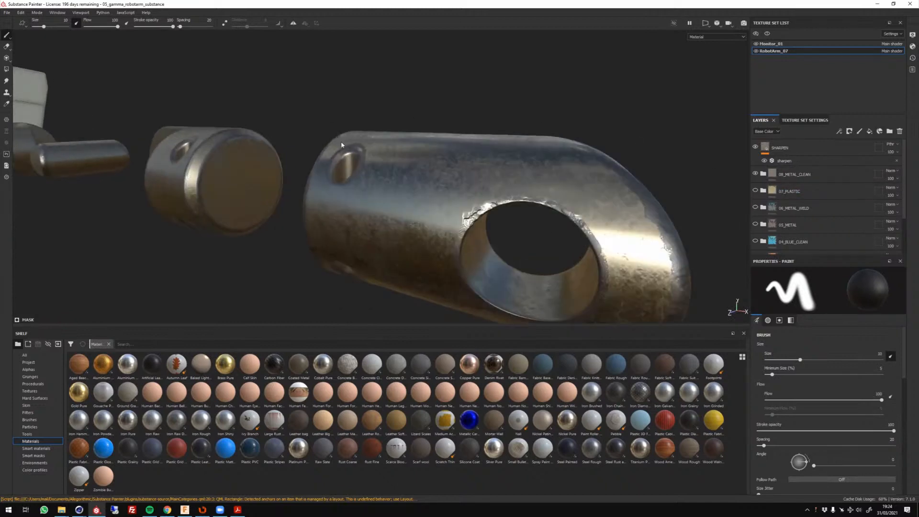
{"action": "scroll", "coordinate": [348, 155], "scroll_direction": "down", "scroll_amount": 9}
{"action": "left_click_drag", "start_coordinate": [322, 186], "coordinate": [477, 208], "text": "alt"}
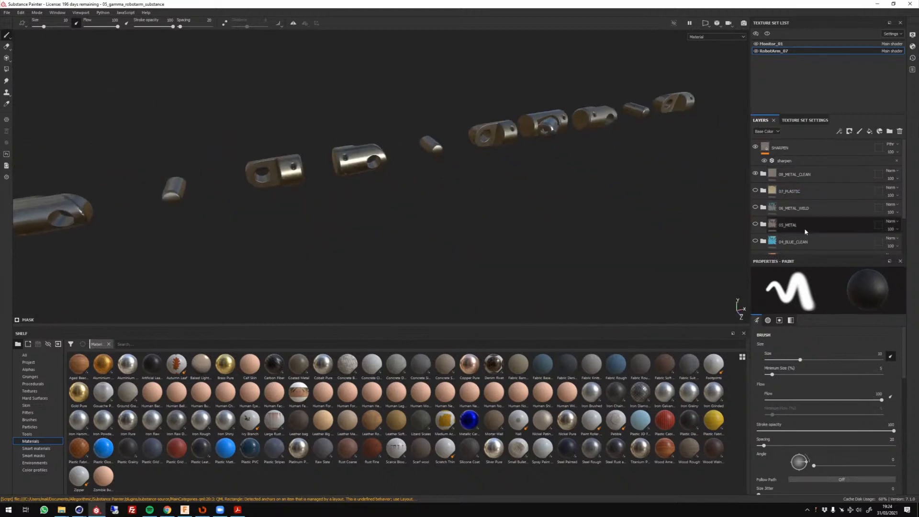
{"action": "left_click_drag", "start_coordinate": [315, 214], "coordinate": [342, 114], "text": "alt"}
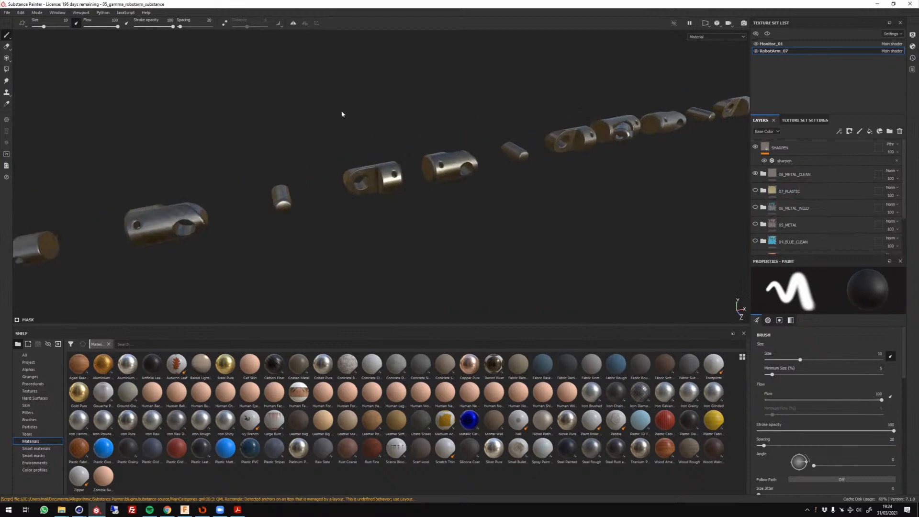
{"action": "scroll", "coordinate": [474, 186], "scroll_direction": "down", "scroll_amount": 3}
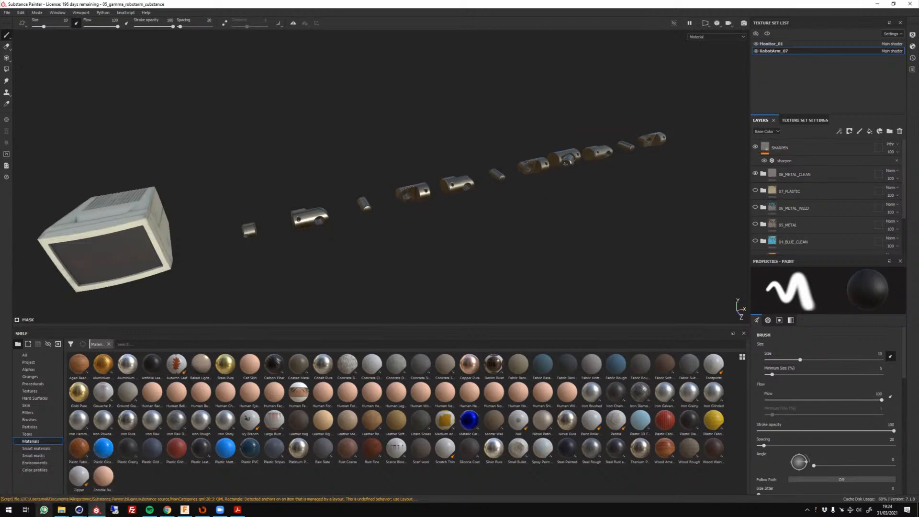
Switch to Cinema 4D, bring up the 06_gamma_robotarm_octane scene and examine how the assembled robot arms are arranged.
{"action": "left_click", "coordinate": [79, 509]}
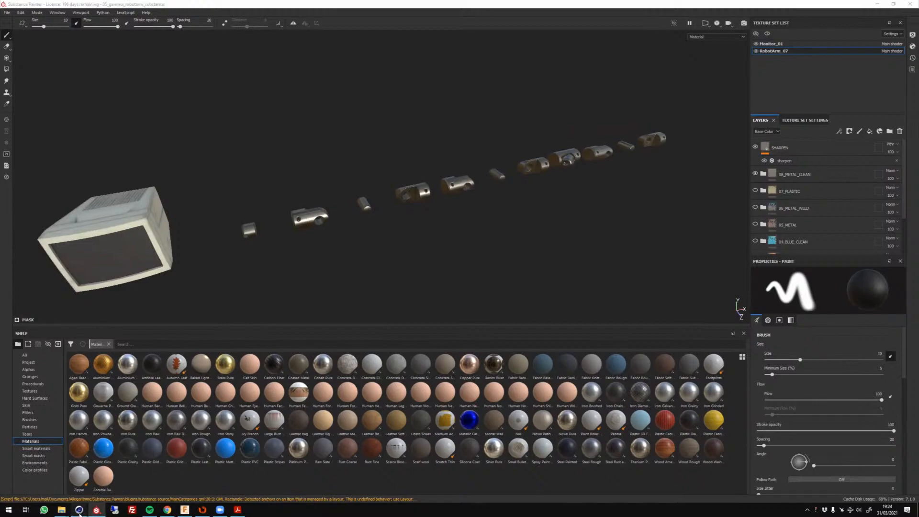
{"action": "left_click", "coordinate": [47, 487]}
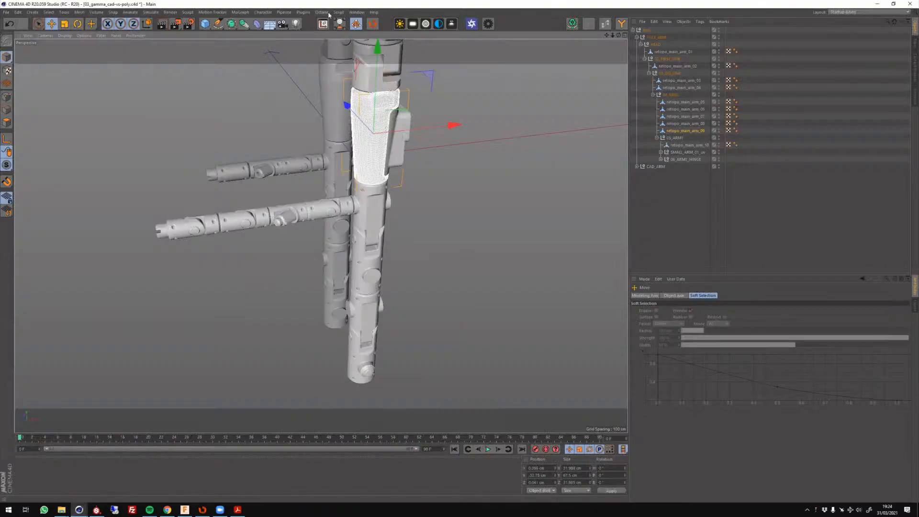
{"action": "left_click", "coordinate": [357, 12]}
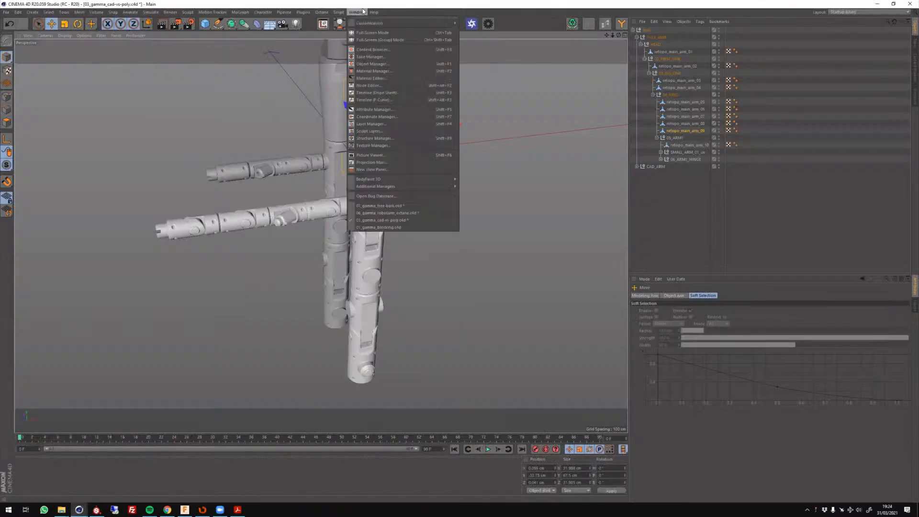
{"action": "left_click", "coordinate": [422, 213]}
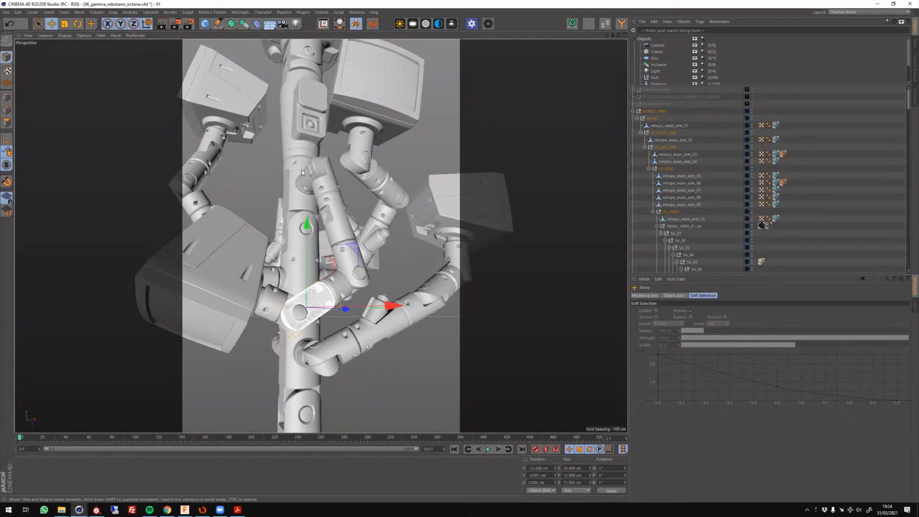
{"action": "left_click_drag", "start_coordinate": [382, 232], "coordinate": [300, 120], "text": "alt"}
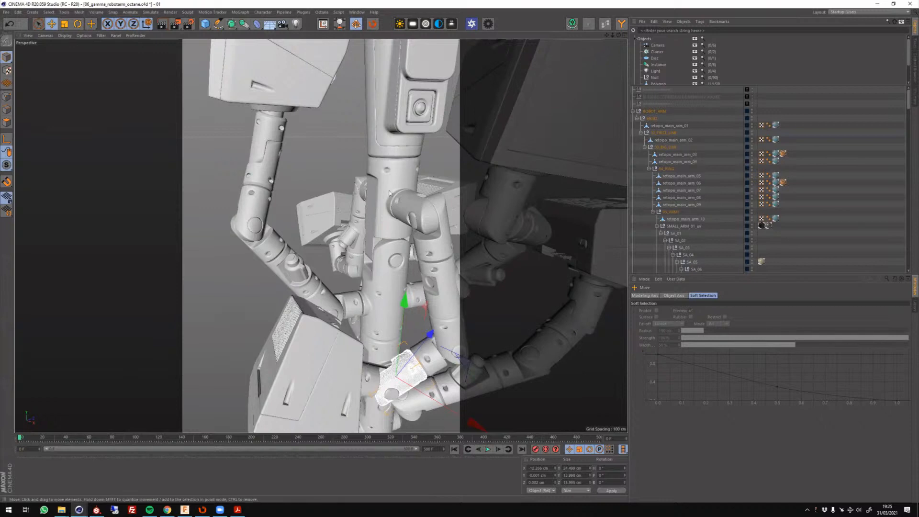
{"action": "left_click_drag", "start_coordinate": [440, 226], "coordinate": [449, 225], "text": "alt"}
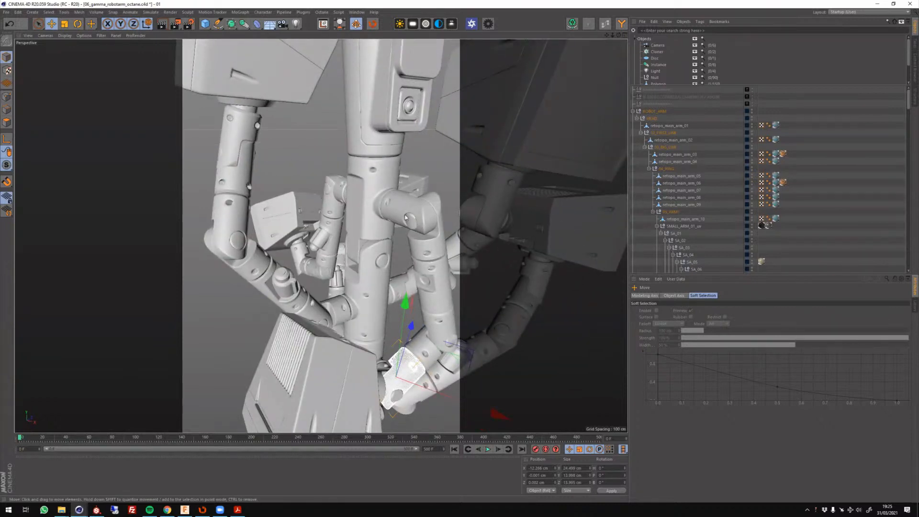
{"action": "left_click_drag", "start_coordinate": [440, 249], "coordinate": [417, 78], "text": "alt"}
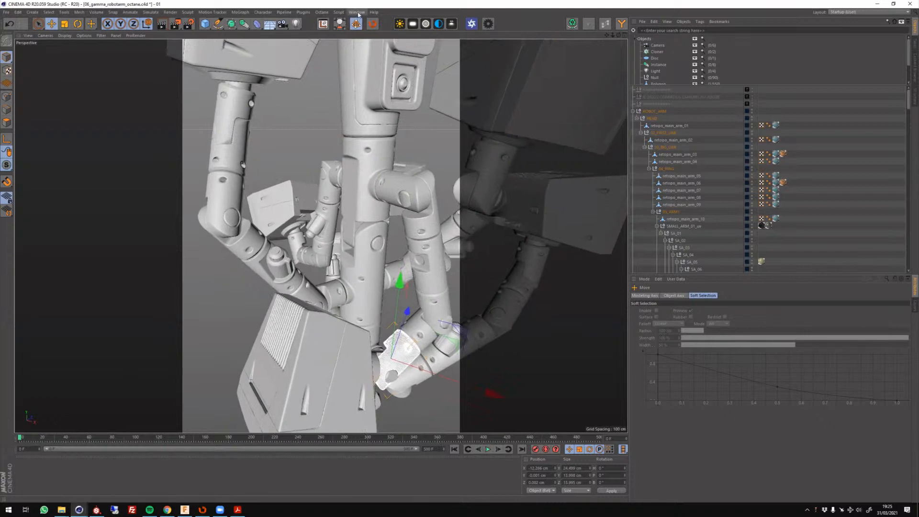
Open the Picture Viewer and examine the lower arms in the latest robot arm render.
{"action": "left_click", "coordinate": [359, 13]}
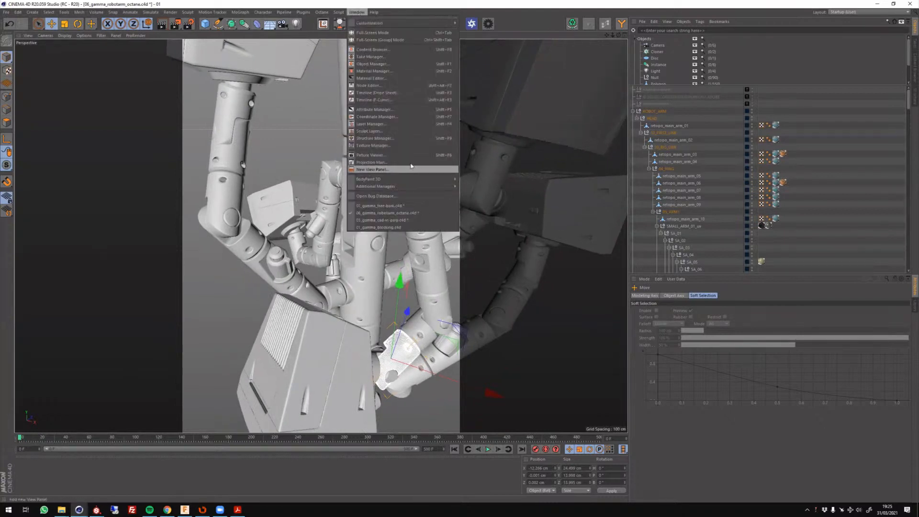
{"action": "left_click", "coordinate": [404, 155]}
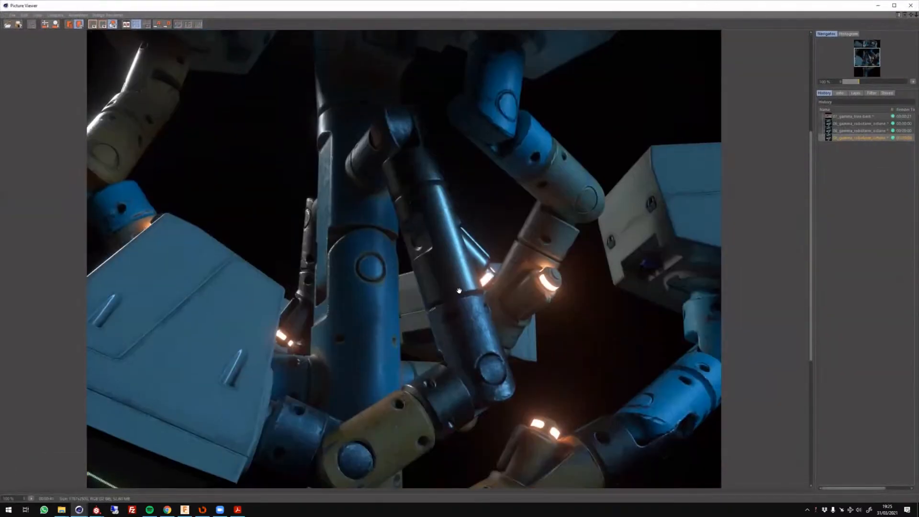
{"action": "scroll", "coordinate": [459, 291], "scroll_direction": "down", "scroll_amount": 5}
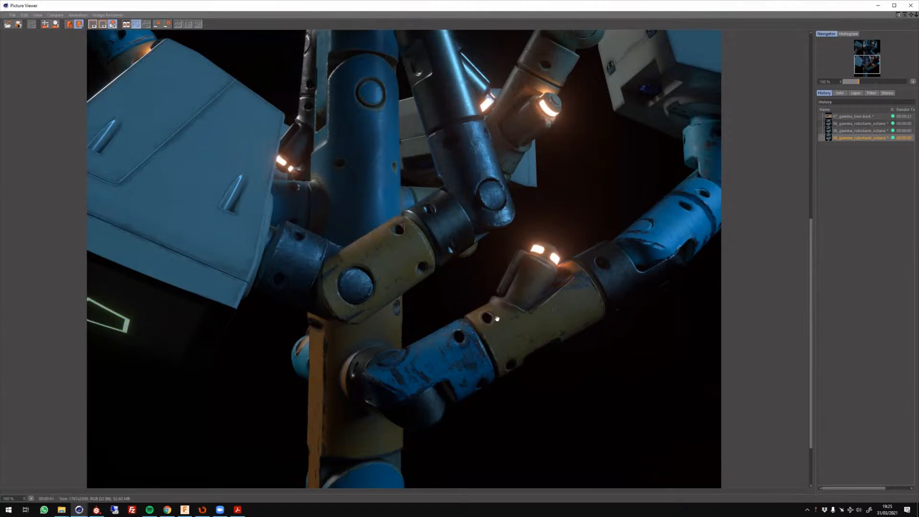
Compare the three robot arm renders in the render history to examine the different materials on the lower arm segment.
{"action": "left_click", "coordinate": [856, 132]}
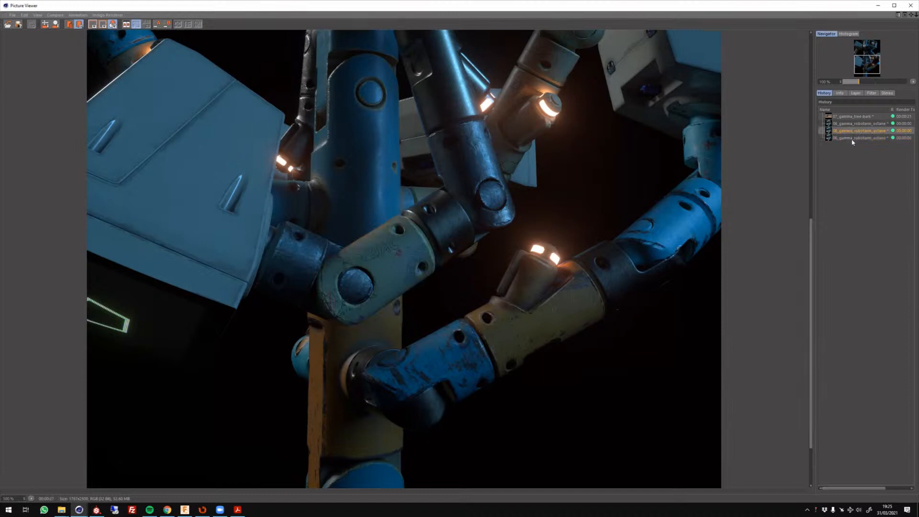
{"action": "left_click", "coordinate": [853, 140]}
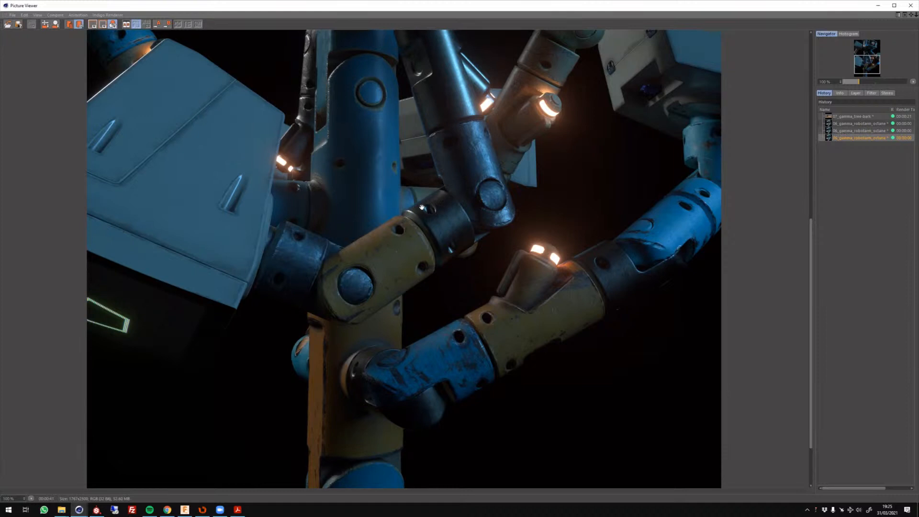
{"action": "left_click", "coordinate": [843, 132]}
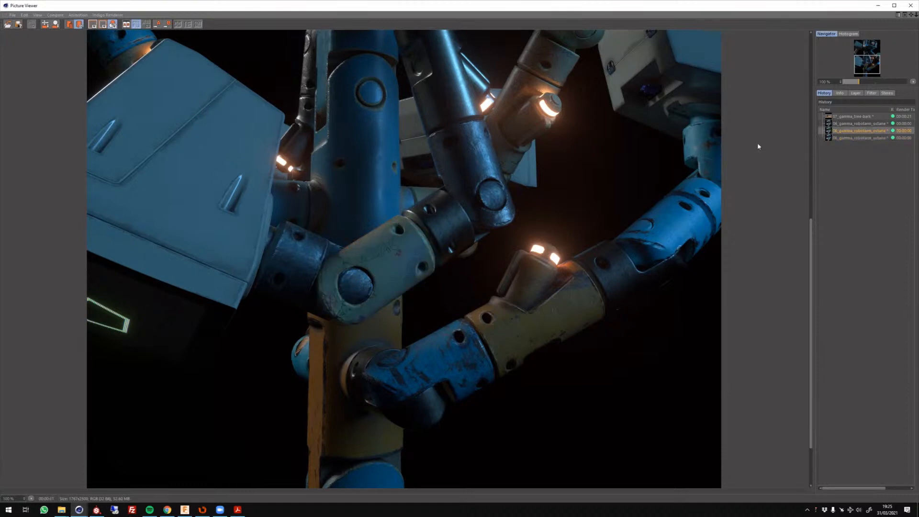
{"action": "left_click", "coordinate": [851, 123]}
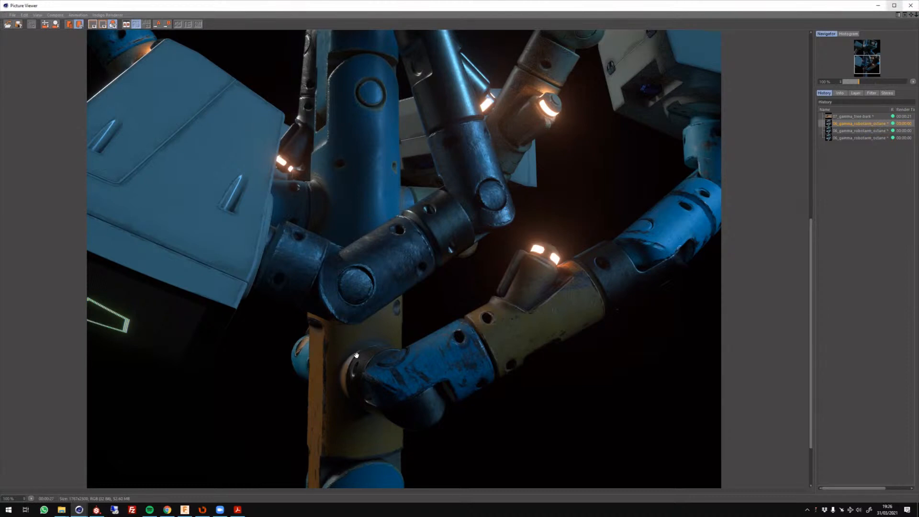
{"action": "scroll", "coordinate": [385, 202], "scroll_direction": "down", "scroll_amount": 2}
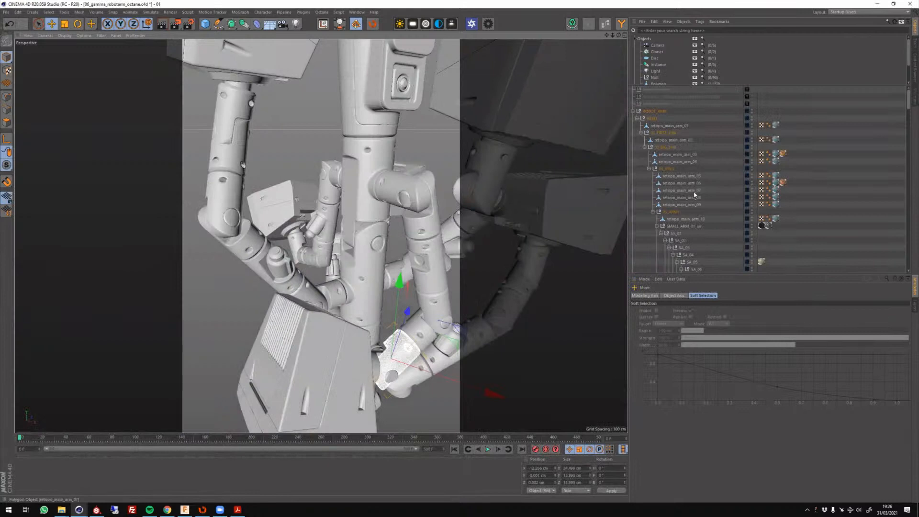
Switch back to Substance Painter, show the 07_PLASTIC folder and hide 08_METAL_CLEAN on the arm parts.
{"action": "left_click", "coordinate": [98, 509]}
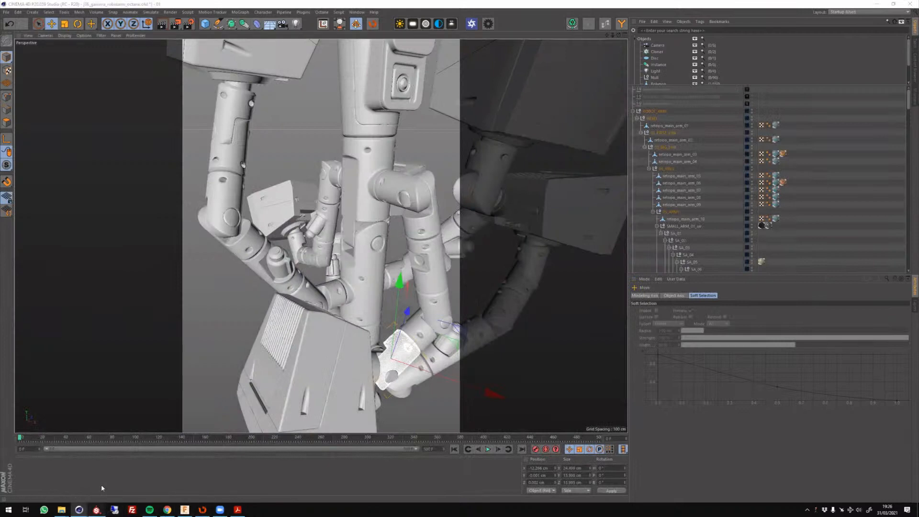
{"action": "scroll", "coordinate": [420, 211], "scroll_direction": "up", "scroll_amount": 6}
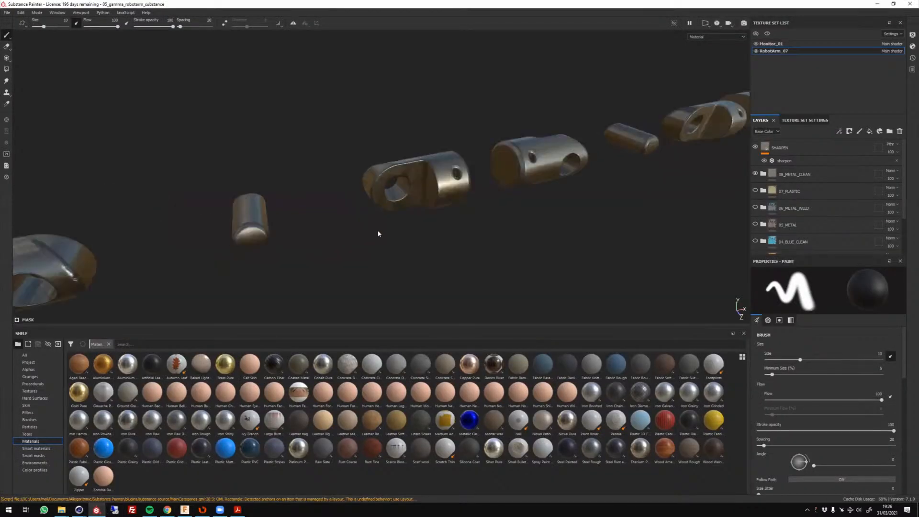
{"action": "middle_click_drag", "start_coordinate": [489, 225], "coordinate": [646, 187], "text": "alt"}
{"action": "scroll", "coordinate": [329, 230], "scroll_direction": "down", "scroll_amount": 7}
{"action": "middle_click_drag", "start_coordinate": [313, 256], "coordinate": [254, 282], "text": "alt"}
{"action": "left_click", "coordinate": [755, 190]}
{"action": "left_click", "coordinate": [755, 174]}
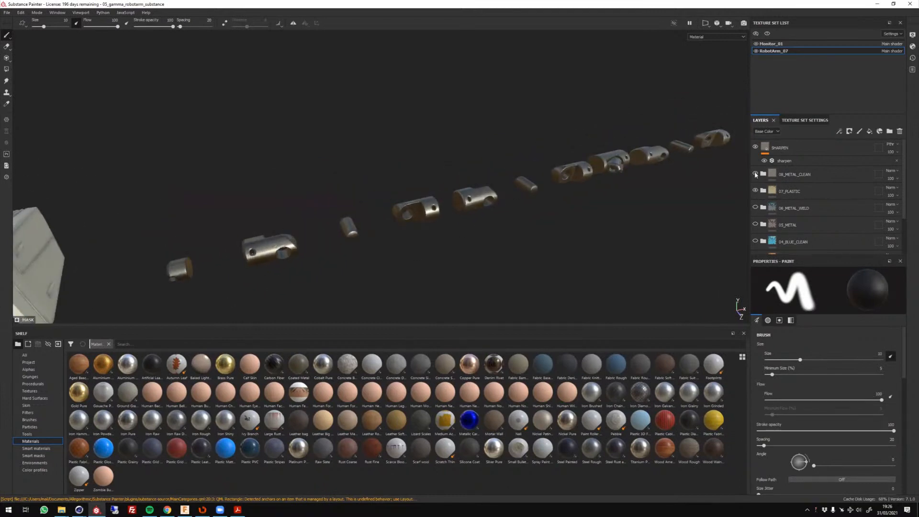
{"action": "left_click_drag", "start_coordinate": [498, 227], "coordinate": [502, 243], "text": "alt"}
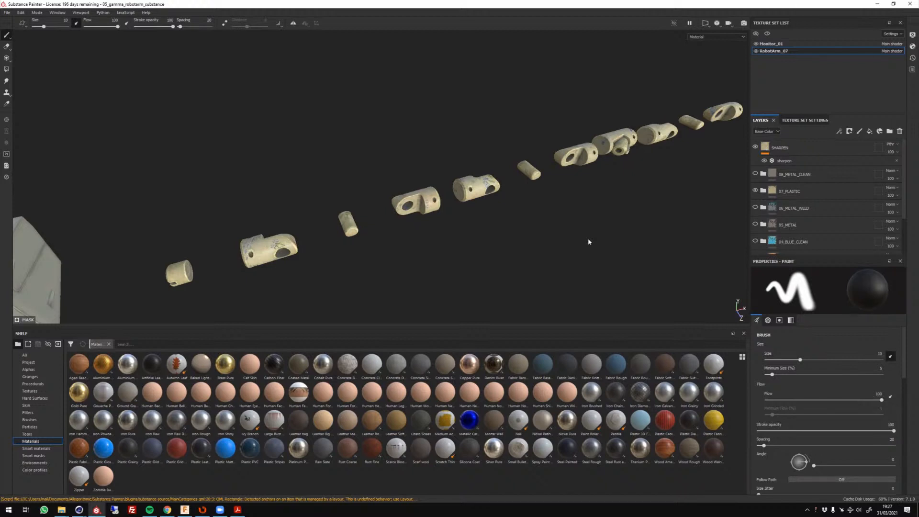
Expand the 07_PLASTIC folder and hide its GRAF_STICKERS group to inspect the bare plastic on the arm segments.
{"action": "left_click", "coordinate": [763, 190]}
{"action": "left_click", "coordinate": [756, 207]}
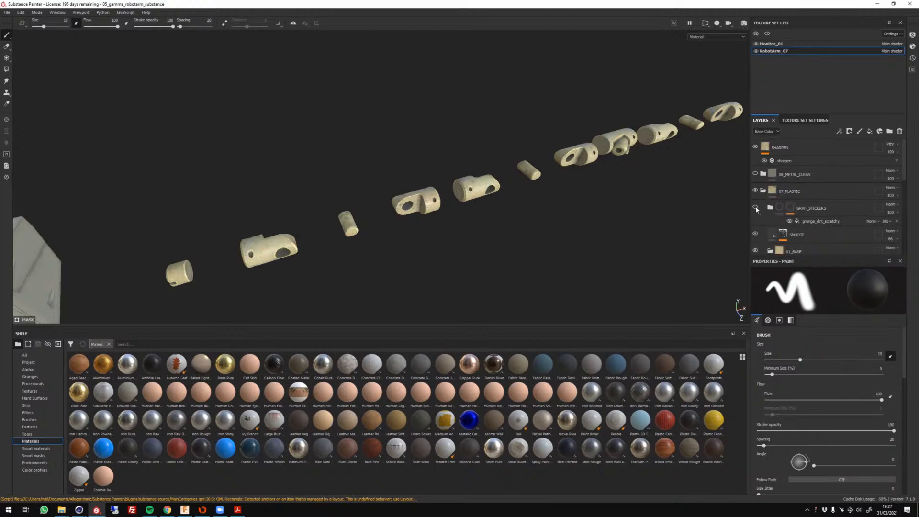
{"action": "scroll", "coordinate": [436, 198], "scroll_direction": "up", "scroll_amount": 5}
{"action": "right_click_drag", "start_coordinate": [448, 201], "coordinate": [451, 151], "text": "alt"}
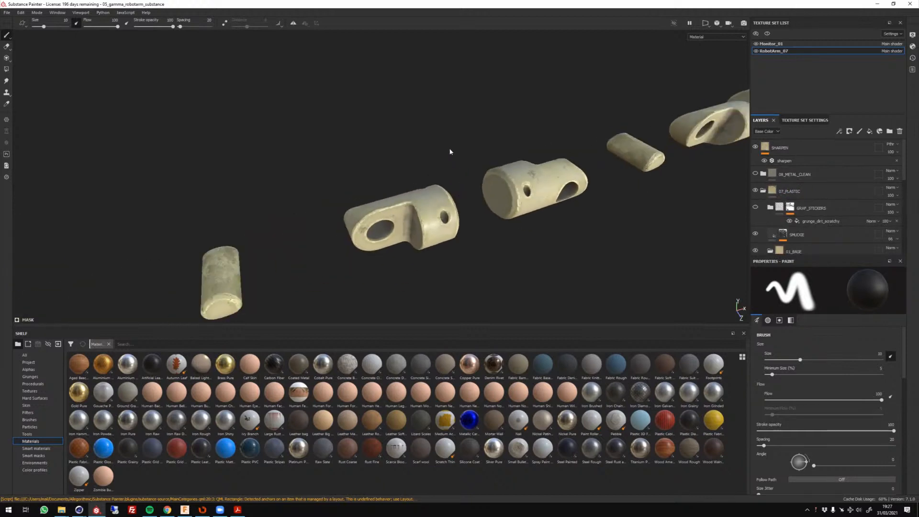
{"action": "left_click_drag", "start_coordinate": [452, 151], "coordinate": [487, 205], "text": "alt"}
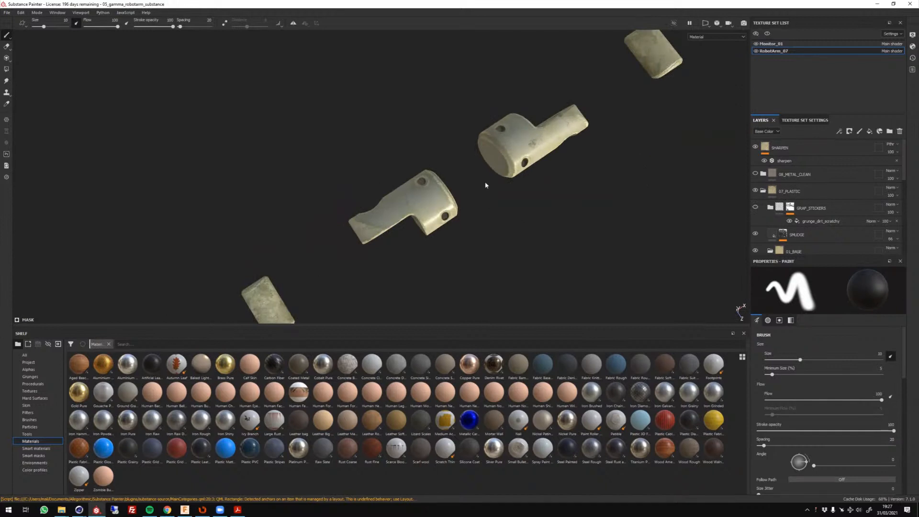
{"action": "right_click_drag", "start_coordinate": [429, 207], "coordinate": [423, 234], "text": "alt"}
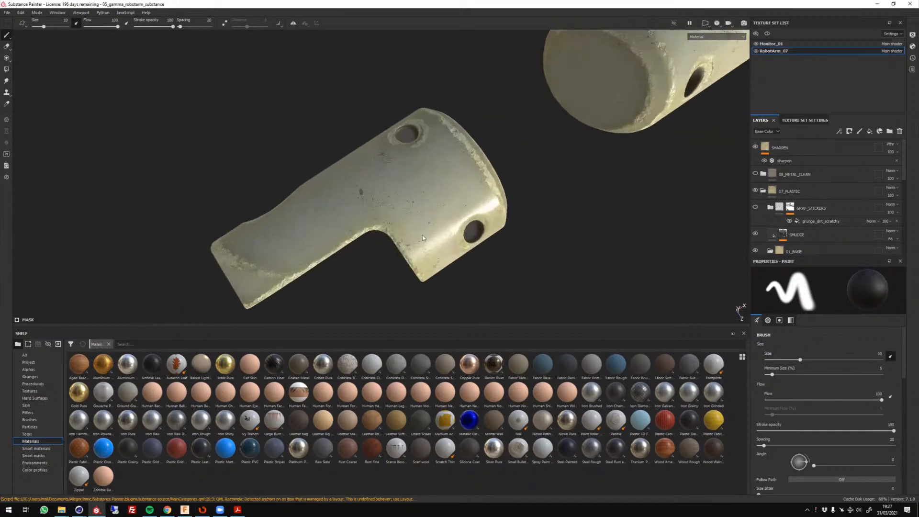
{"action": "left_click_drag", "start_coordinate": [423, 237], "coordinate": [576, 191], "text": "alt"}
{"action": "scroll", "coordinate": [423, 256], "scroll_direction": "down", "scroll_amount": 5}
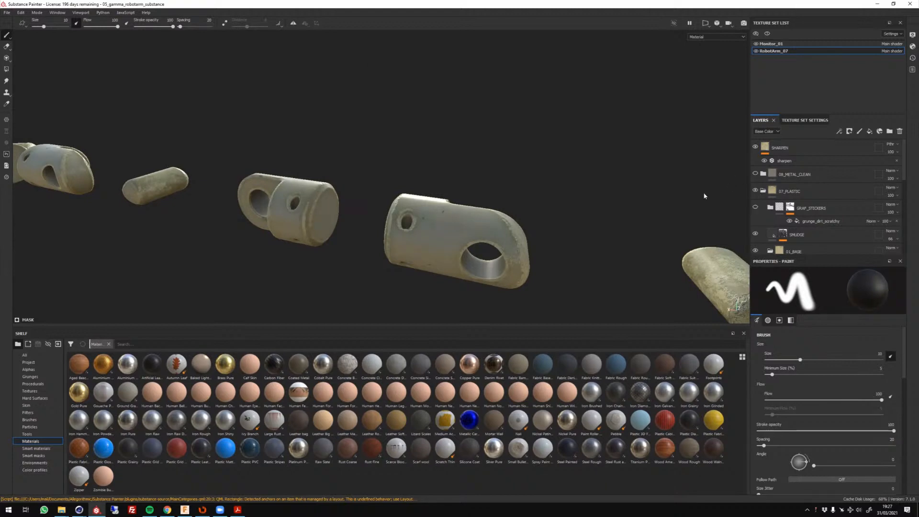
Show the GRAF_STICKERS group again and inspect the graffiti on the plastic arm segments.
{"action": "left_click", "coordinate": [756, 209]}
{"action": "scroll", "coordinate": [507, 226], "scroll_direction": "down", "scroll_amount": 4}
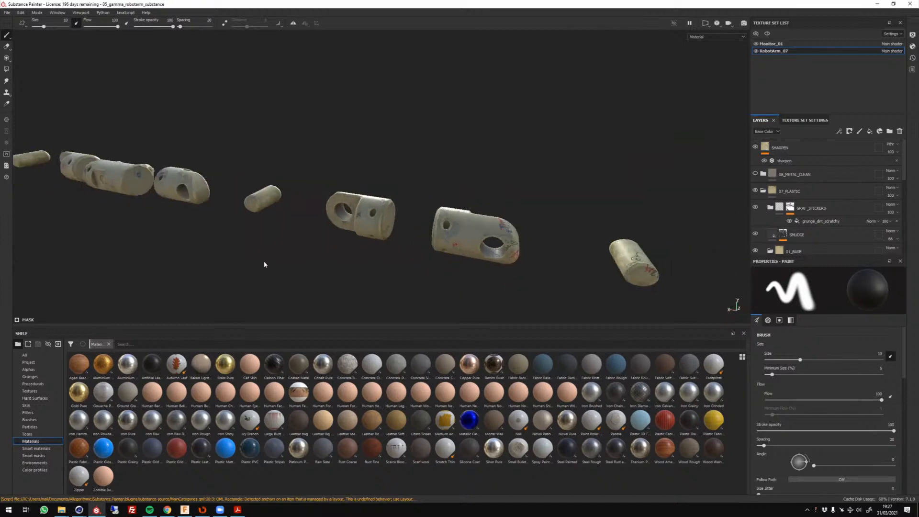
{"action": "middle_click_drag", "start_coordinate": [265, 263], "coordinate": [387, 260], "text": "alt"}
{"action": "left_click_drag", "start_coordinate": [386, 260], "coordinate": [483, 249], "text": "alt"}
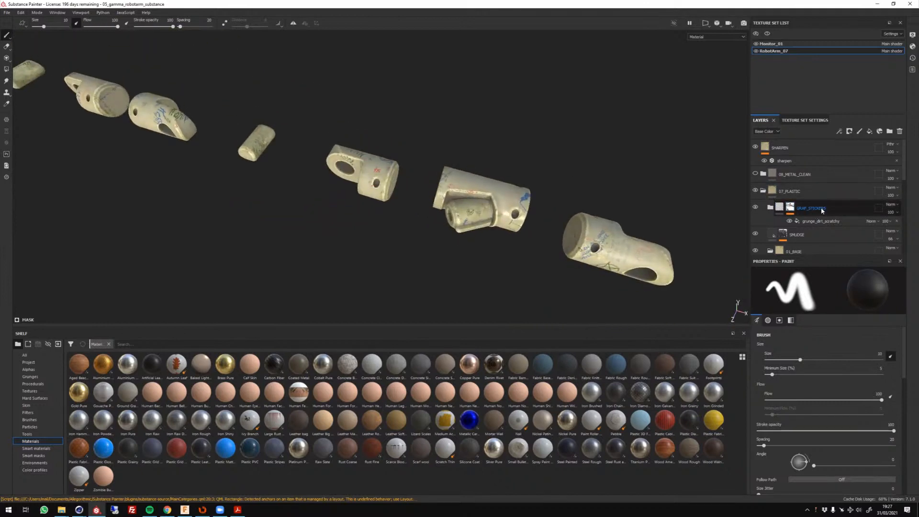
Select the grunge_dirt_scratchy fill in the GRAF_STICKERS mask and examine the worn graffiti close up on the arm segments.
{"action": "left_click", "coordinate": [822, 209]}
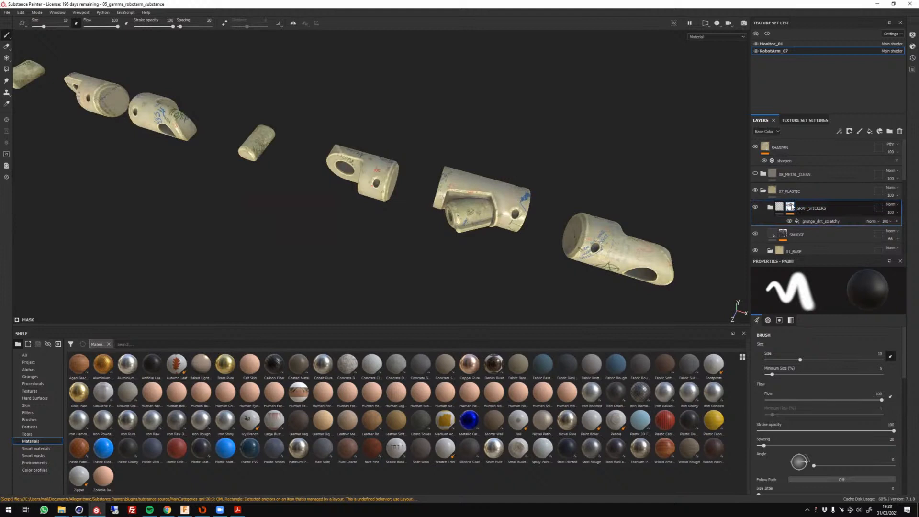
{"action": "mouse_move", "coordinate": [781, 208]}
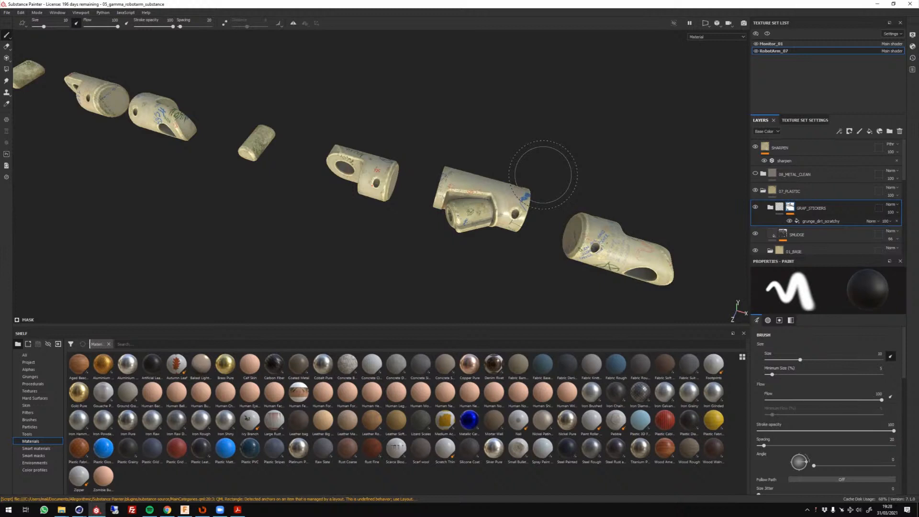
{"action": "left_click", "coordinate": [825, 222]}
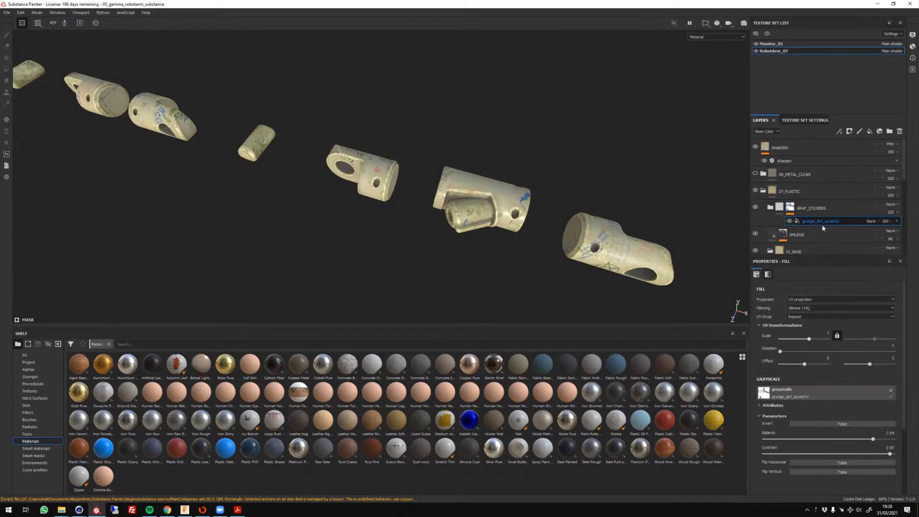
{"action": "scroll", "coordinate": [494, 208], "scroll_direction": "up", "scroll_amount": 5}
{"action": "scroll", "coordinate": [494, 208], "scroll_direction": "up", "scroll_amount": 6}
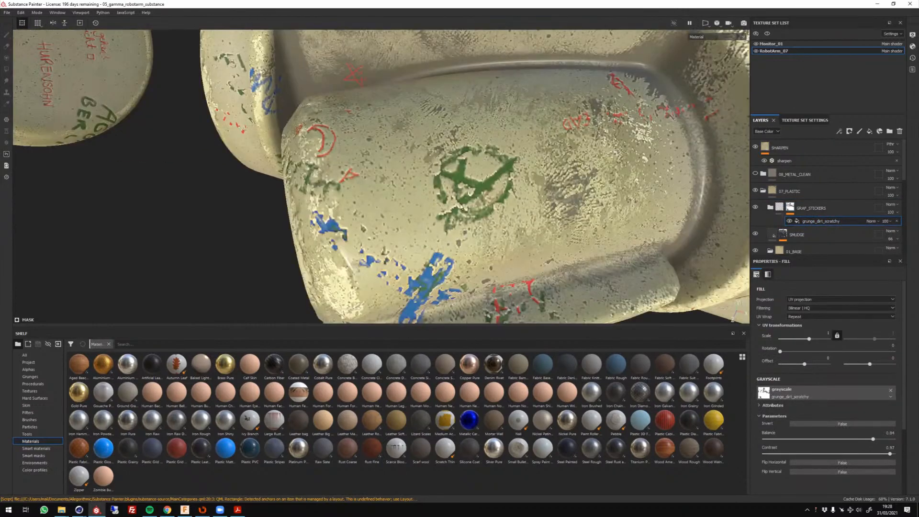
{"action": "scroll", "coordinate": [464, 204], "scroll_direction": "down", "scroll_amount": 3}
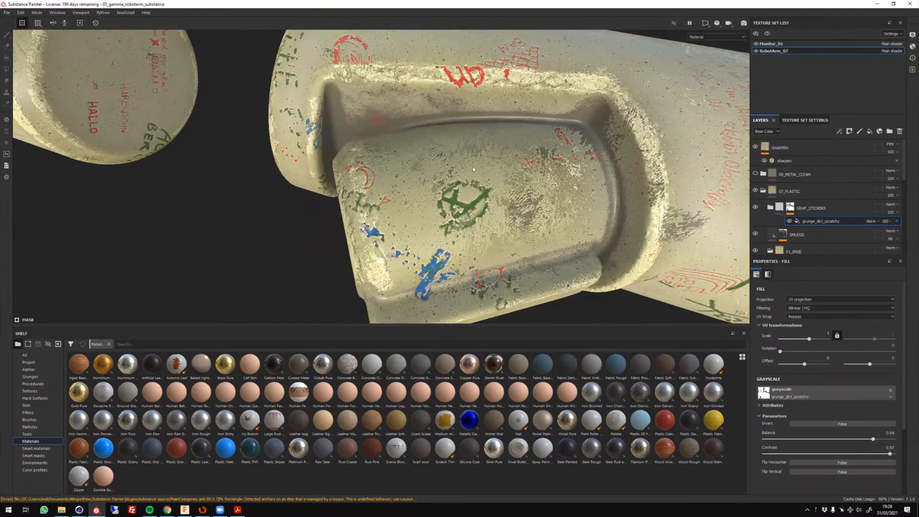
{"action": "left_click_drag", "start_coordinate": [445, 174], "coordinate": [426, 176], "text": "alt"}
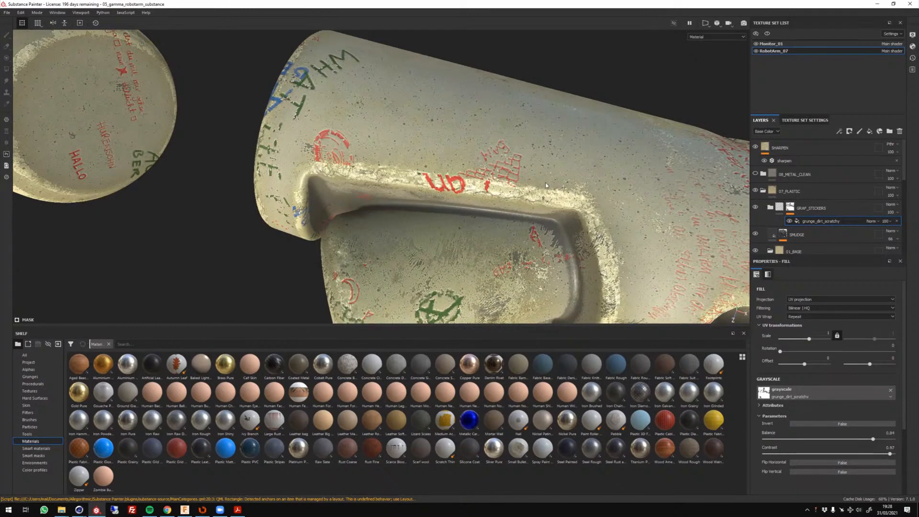
{"action": "scroll", "coordinate": [526, 190], "scroll_direction": "down", "scroll_amount": 10}
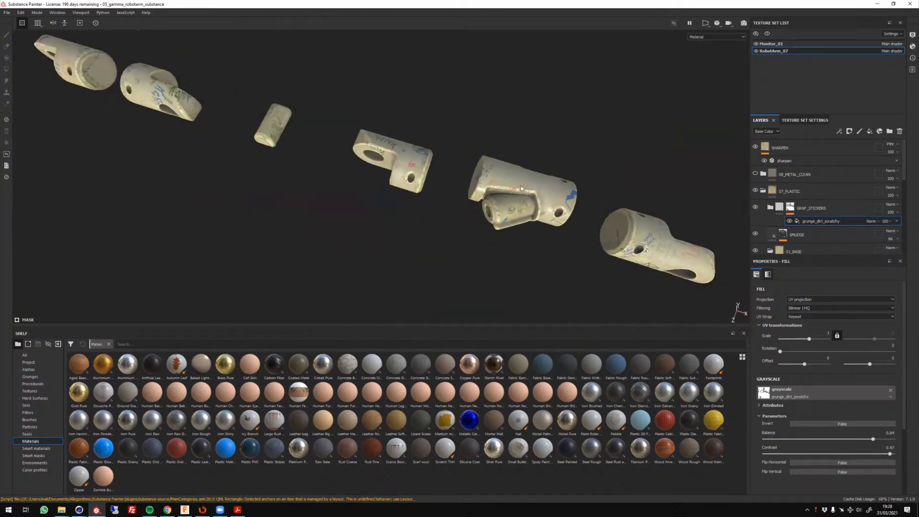
{"action": "scroll", "coordinate": [521, 190], "scroll_direction": "down", "scroll_amount": 3}
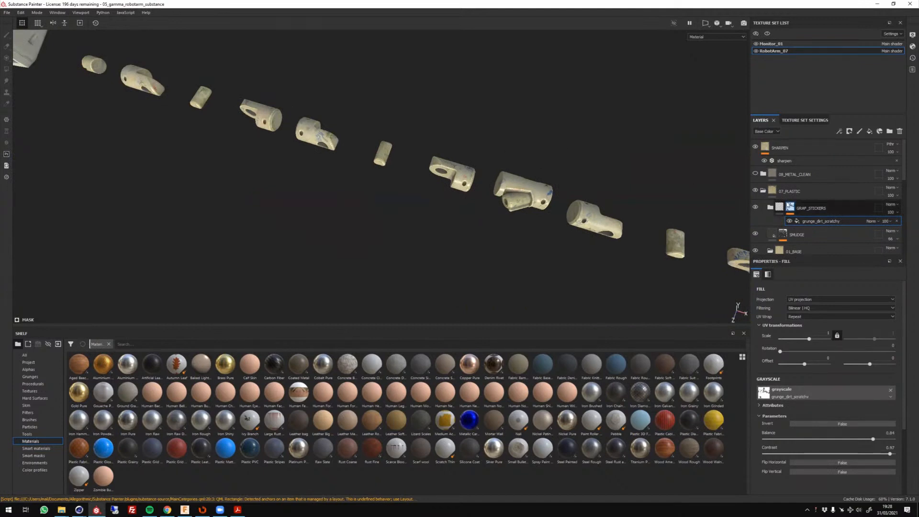
Expand the GRAF_STICKERS group and display the GRAF_RED layer's mask on the arm parts.
{"action": "left_click", "coordinate": [769, 207]}
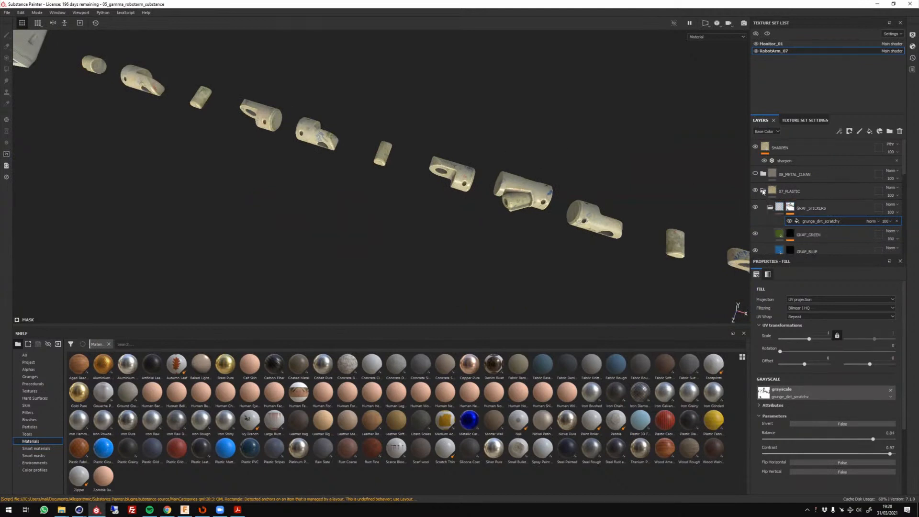
{"action": "scroll", "coordinate": [813, 203], "scroll_direction": "down", "scroll_amount": 3}
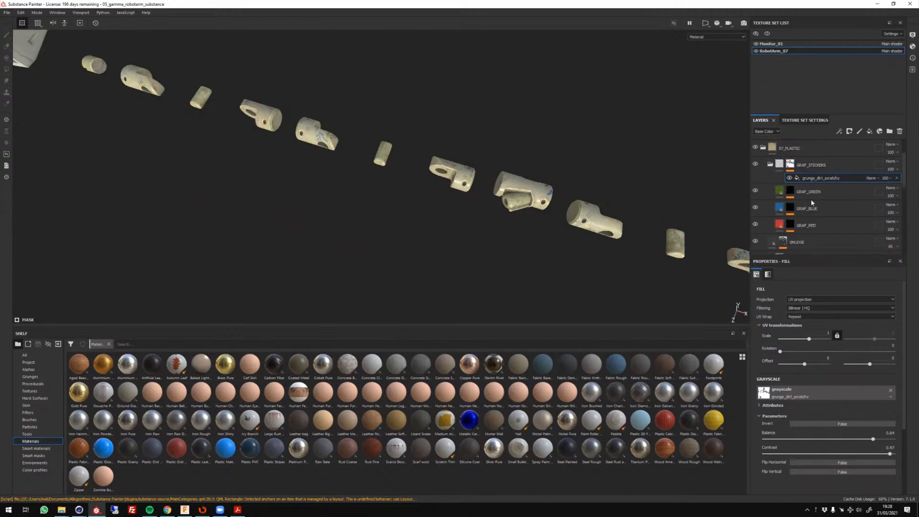
{"action": "left_click", "coordinate": [791, 225]}
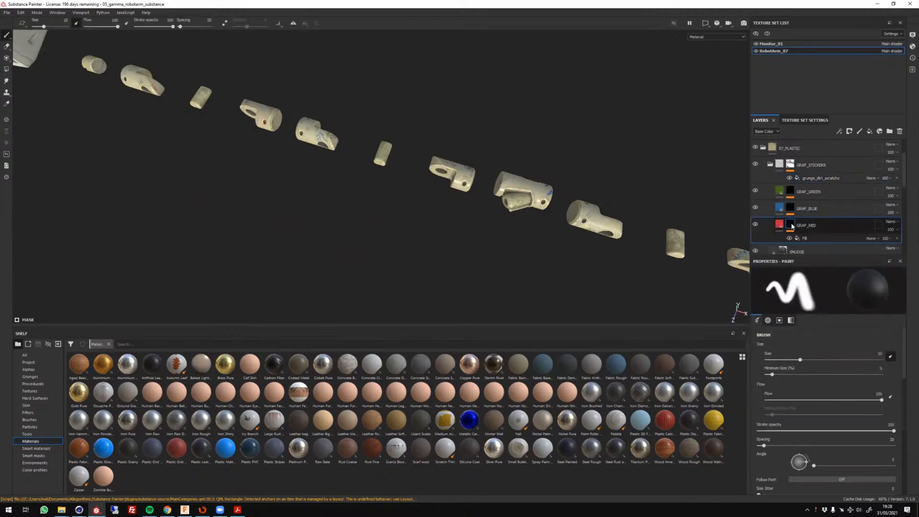
{"action": "left_click", "coordinate": [722, 37]}
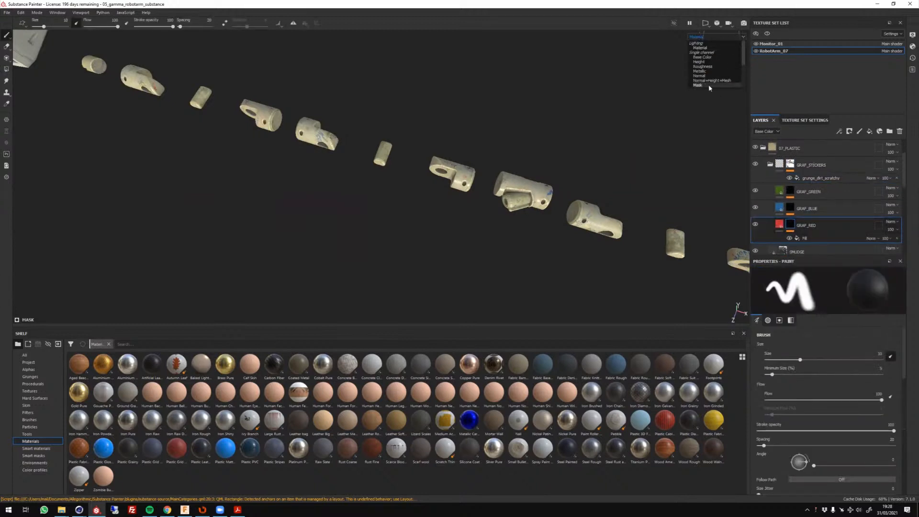
{"action": "left_click", "coordinate": [700, 84]}
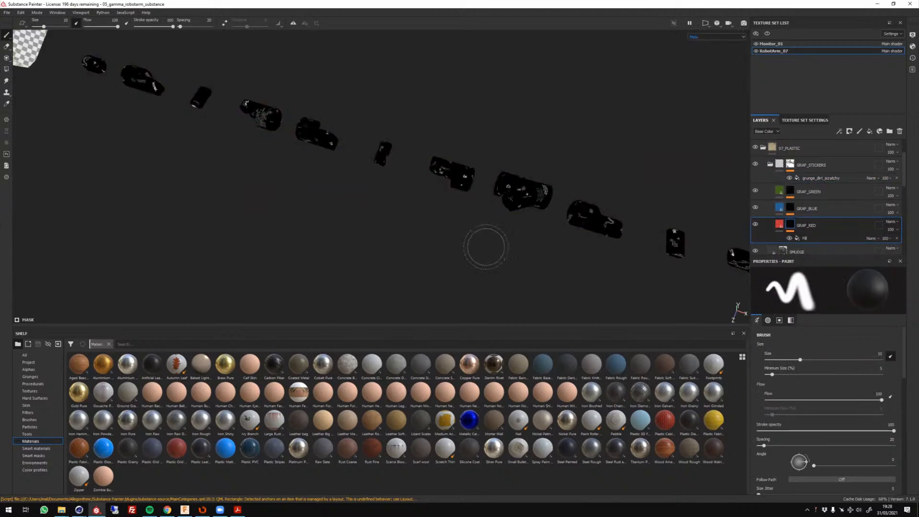
{"action": "scroll", "coordinate": [537, 196], "scroll_direction": "up", "scroll_amount": 3}
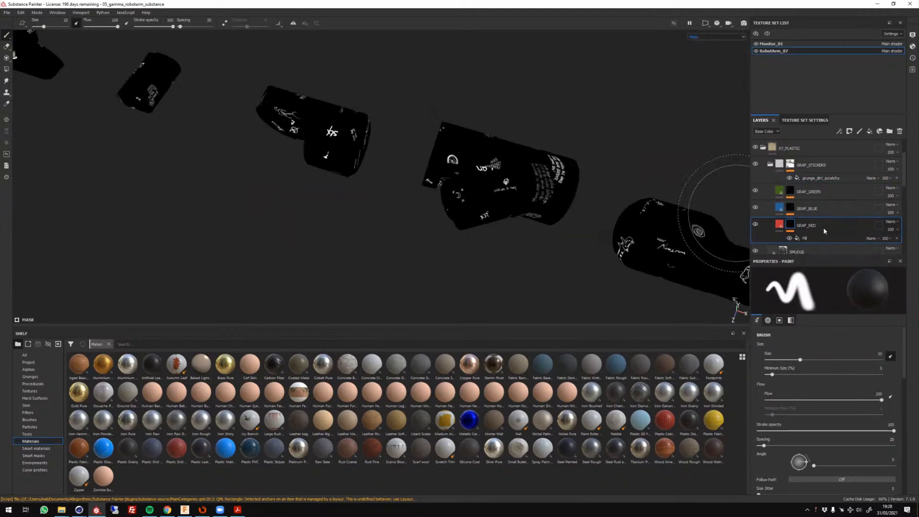
Select the masks of the GRAF_BLUE, GRAF_RED and GRAF_GREEN layers in turn to examine their fills and graffiti shapes.
{"action": "left_click", "coordinate": [792, 209]}
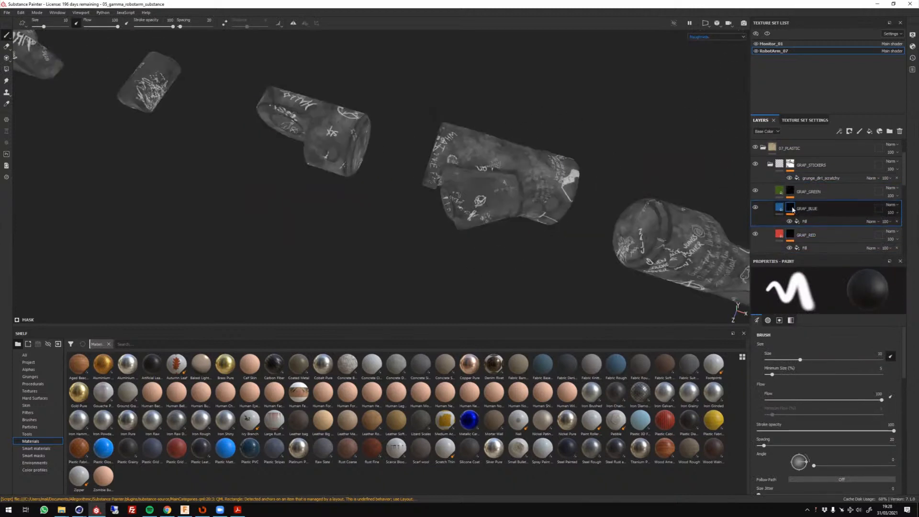
{"action": "left_click", "coordinate": [794, 235]}
{"action": "double_click", "coordinate": [807, 236]}
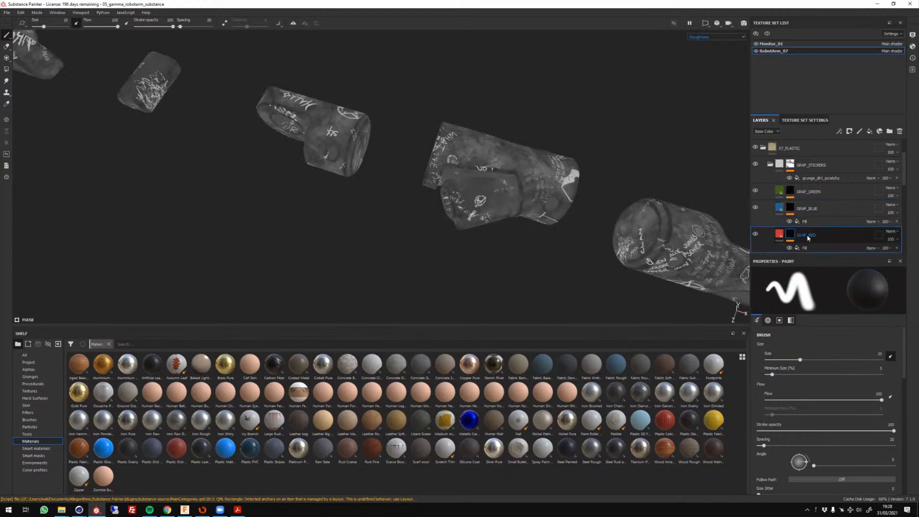
{"action": "left_click", "coordinate": [793, 210]}
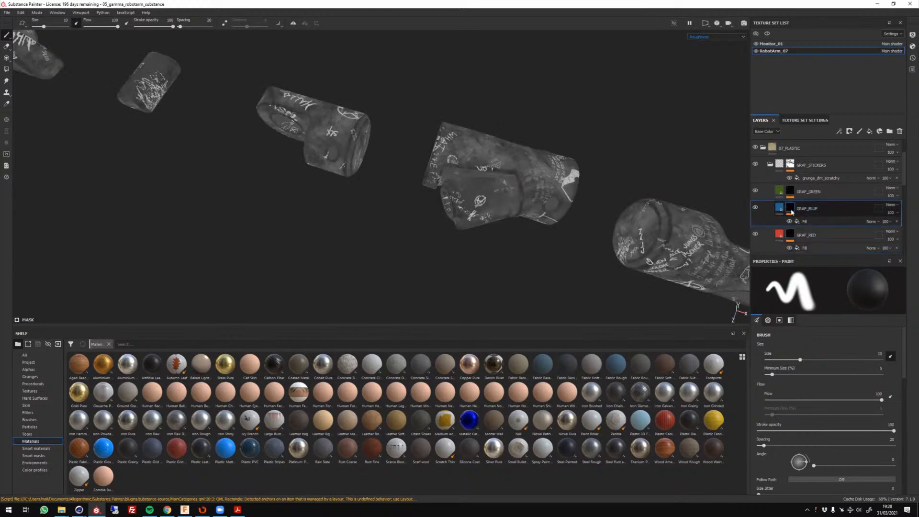
{"action": "left_click", "coordinate": [792, 192]}
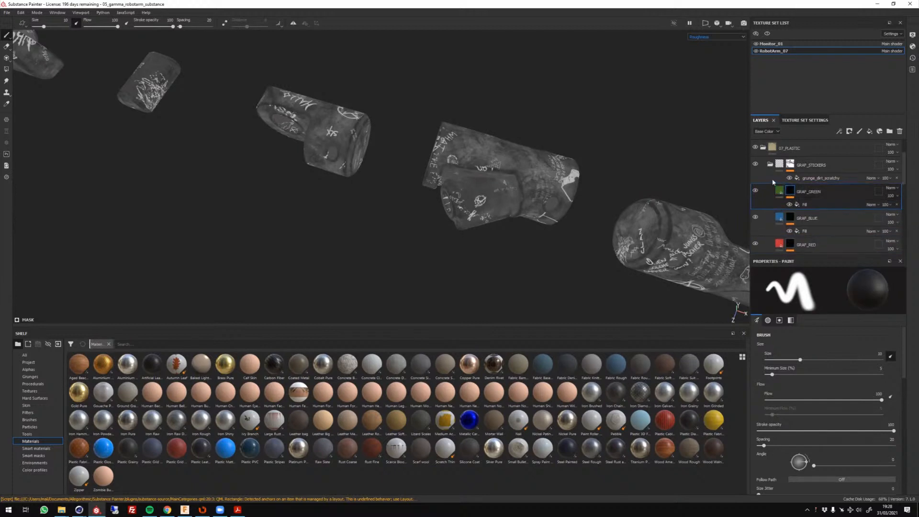
{"action": "scroll", "coordinate": [808, 211], "scroll_direction": "down", "scroll_amount": 2}
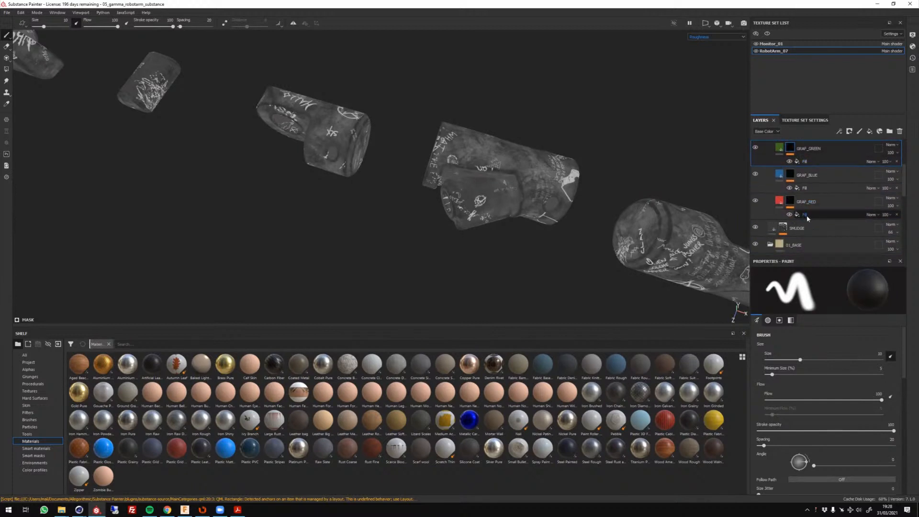
{"action": "scroll", "coordinate": [460, 173], "scroll_direction": "up", "scroll_amount": 3}
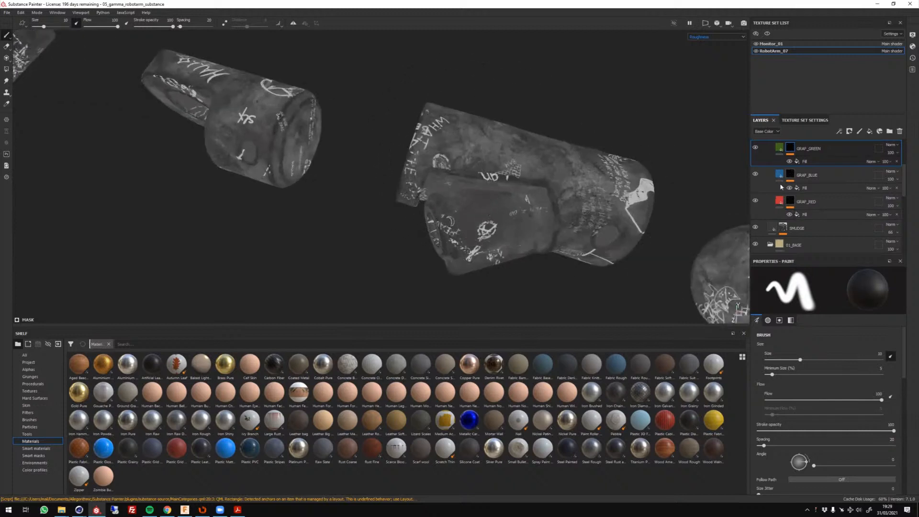
{"action": "scroll", "coordinate": [785, 189], "scroll_direction": "up", "scroll_amount": 2}
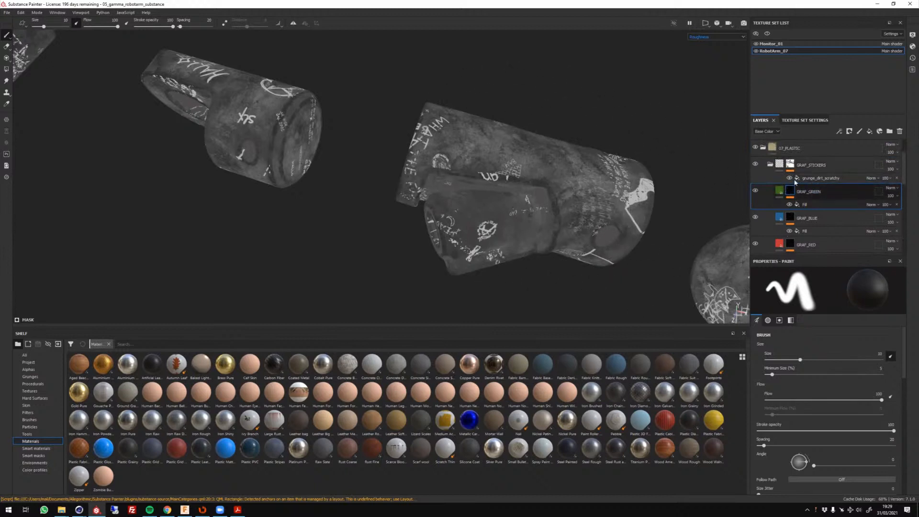
Collapse the GRAF_STICKERS group and set the viewport display back to Material.
{"action": "left_click", "coordinate": [779, 167]}
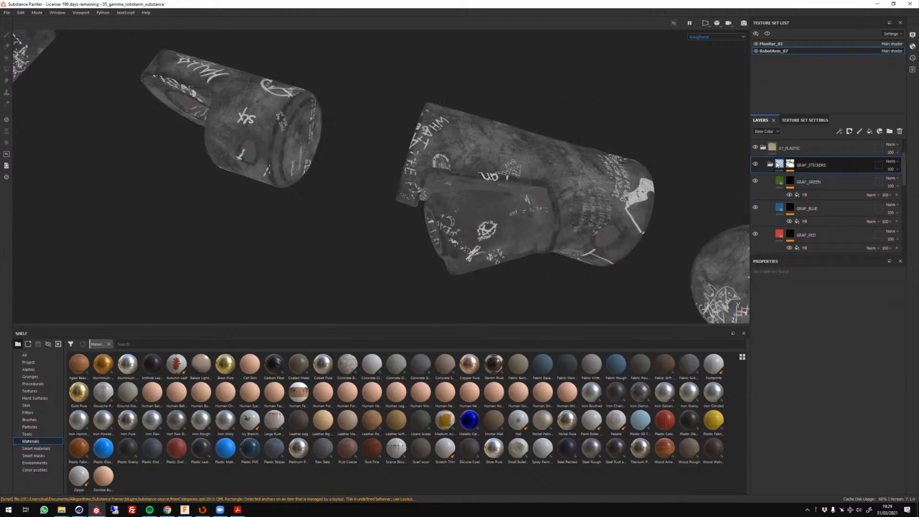
{"action": "left_click", "coordinate": [770, 165]}
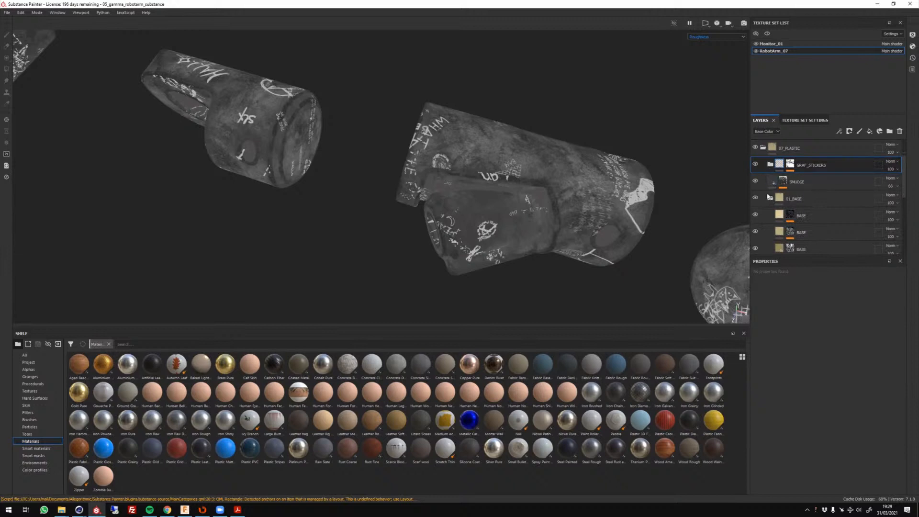
{"action": "left_click", "coordinate": [709, 37]}
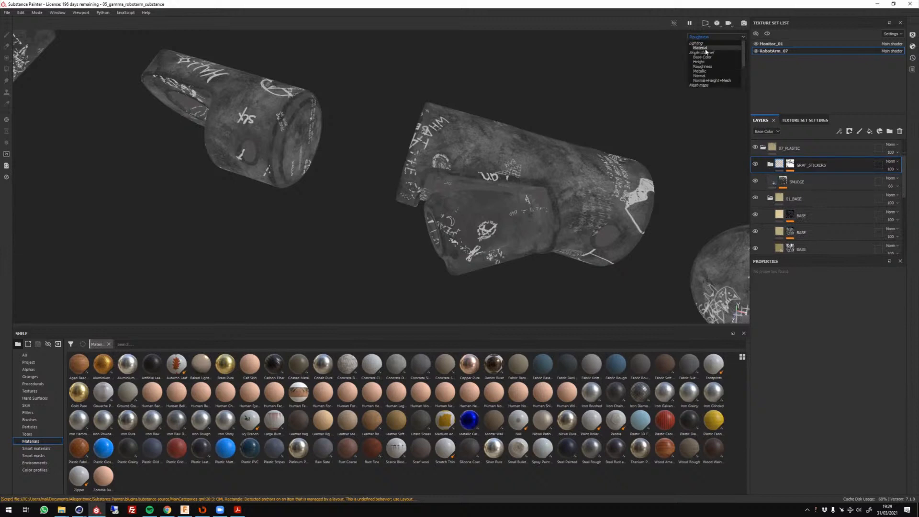
{"action": "left_click", "coordinate": [703, 44]}
Inspect the graffiti-covered plastic along the whole row of arm segments and collapse the 07_PLASTIC folder.
{"action": "right_click_drag", "start_coordinate": [609, 168], "coordinate": [577, 136], "text": "alt"}
{"action": "left_click_drag", "start_coordinate": [576, 136], "coordinate": [443, 163], "text": "alt"}
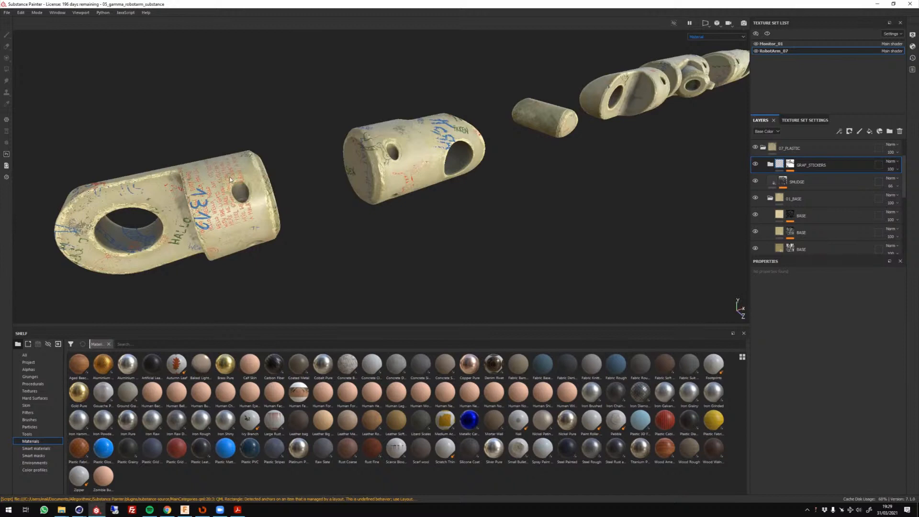
{"action": "scroll", "coordinate": [279, 207], "scroll_direction": "down", "scroll_amount": 5}
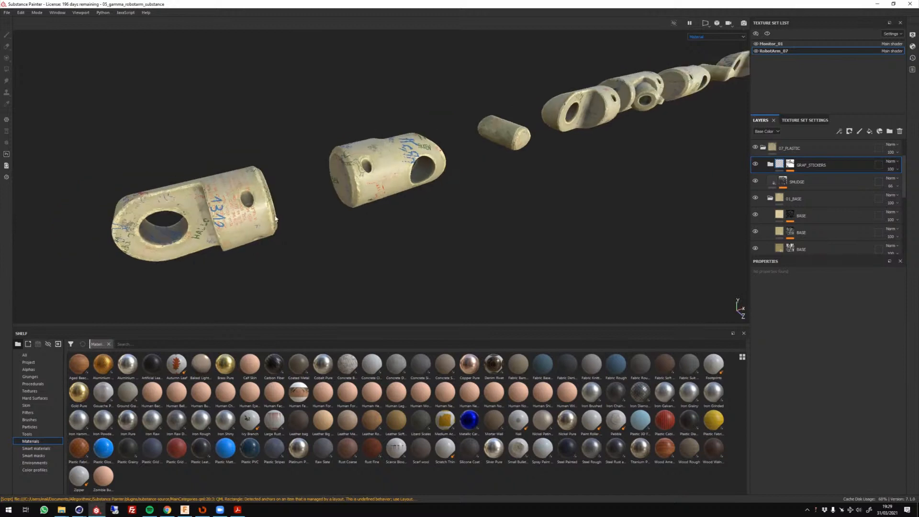
{"action": "left_click_drag", "start_coordinate": [324, 217], "coordinate": [370, 245], "text": "alt"}
{"action": "scroll", "coordinate": [369, 248], "scroll_direction": "up", "scroll_amount": 4}
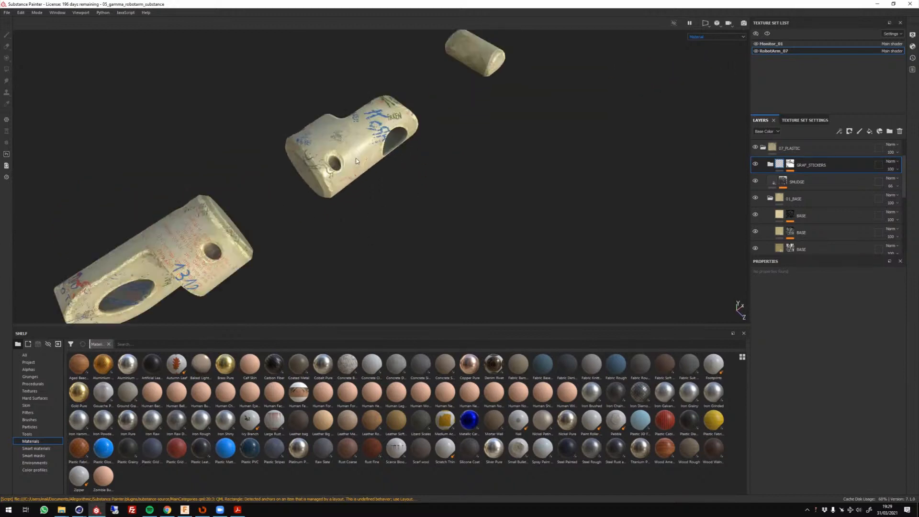
{"action": "scroll", "coordinate": [378, 123], "scroll_direction": "down", "scroll_amount": 5}
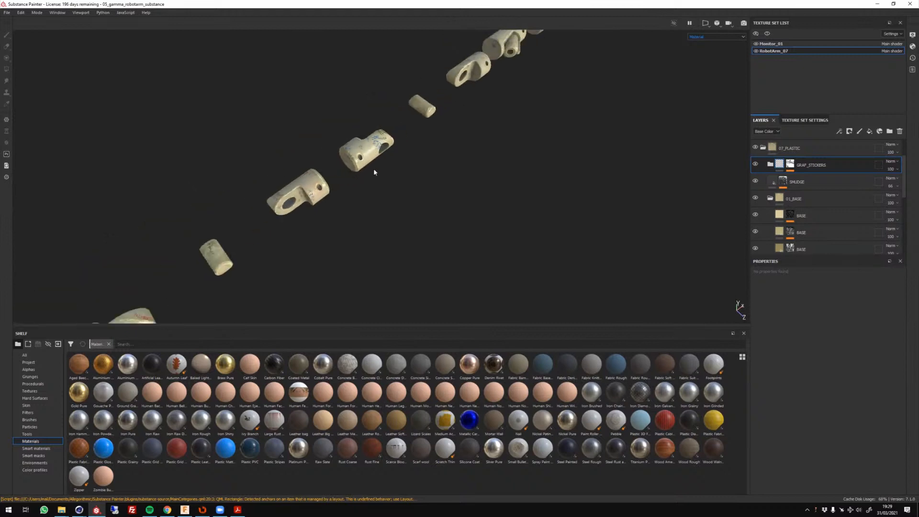
{"action": "left_click_drag", "start_coordinate": [373, 168], "coordinate": [359, 130], "text": "alt"}
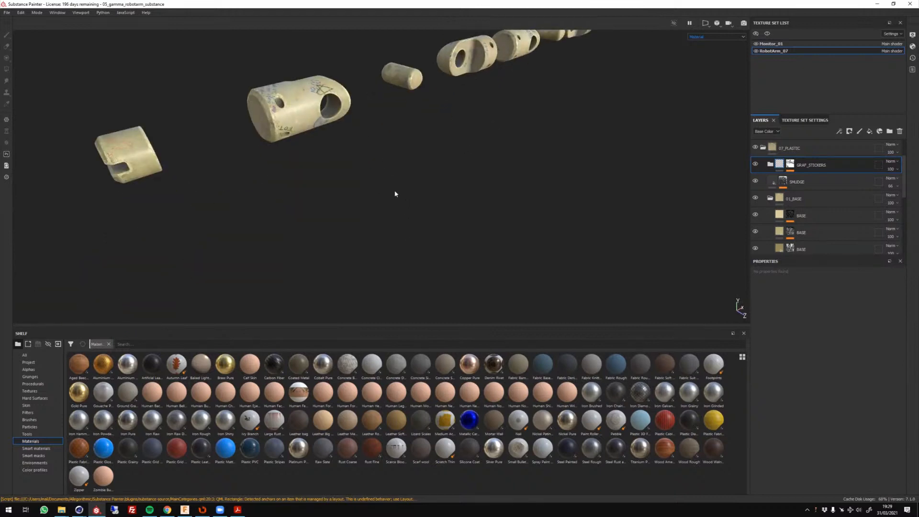
{"action": "scroll", "coordinate": [501, 198], "scroll_direction": "down", "scroll_amount": 3}
{"action": "scroll", "coordinate": [490, 195], "scroll_direction": "up", "scroll_amount": 5}
{"action": "scroll", "coordinate": [487, 194], "scroll_direction": "down", "scroll_amount": 6}
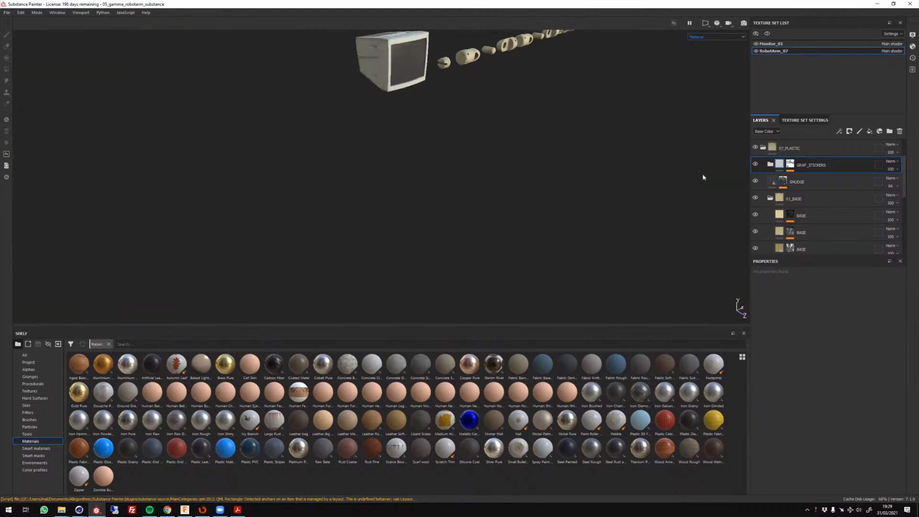
{"action": "left_click", "coordinate": [770, 164]}
{"action": "left_click", "coordinate": [763, 148]}
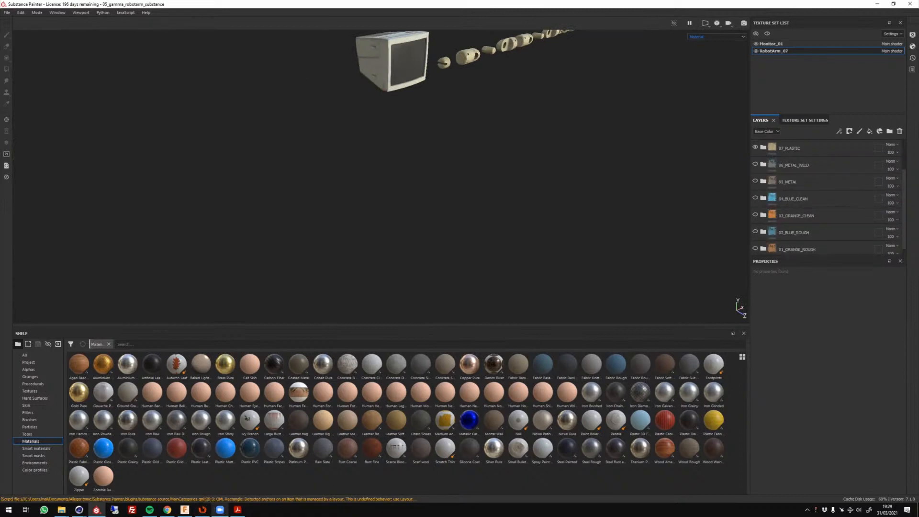
Make Monitor_01 the active texture set and examine the monitor casing from several angles.
{"action": "left_click_drag", "start_coordinate": [482, 166], "coordinate": [341, 211], "text": "alt"}
{"action": "middle_click_drag", "start_coordinate": [369, 264], "coordinate": [411, 189], "text": "alt"}
{"action": "scroll", "coordinate": [365, 185], "scroll_direction": "up", "scroll_amount": 5}
{"action": "left_click_drag", "start_coordinate": [365, 184], "coordinate": [457, 195], "text": "alt"}
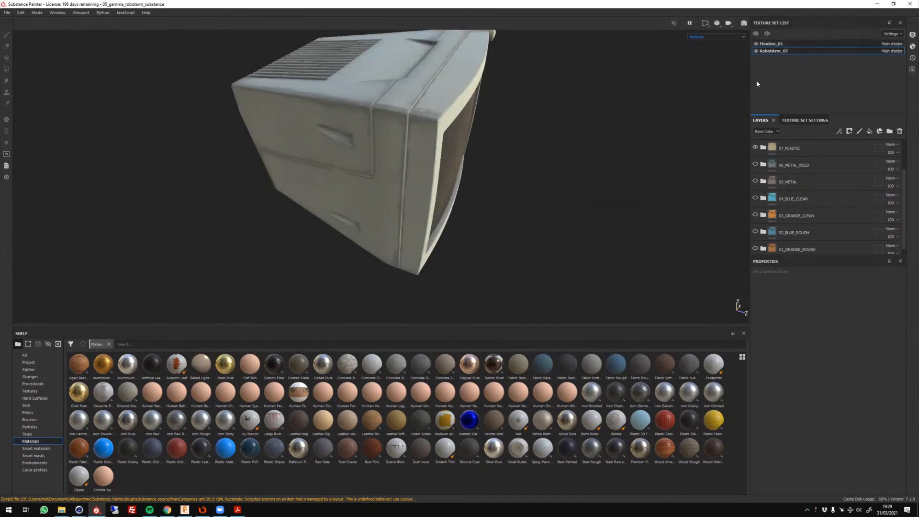
{"action": "left_click_drag", "start_coordinate": [576, 167], "coordinate": [413, 252], "text": "alt"}
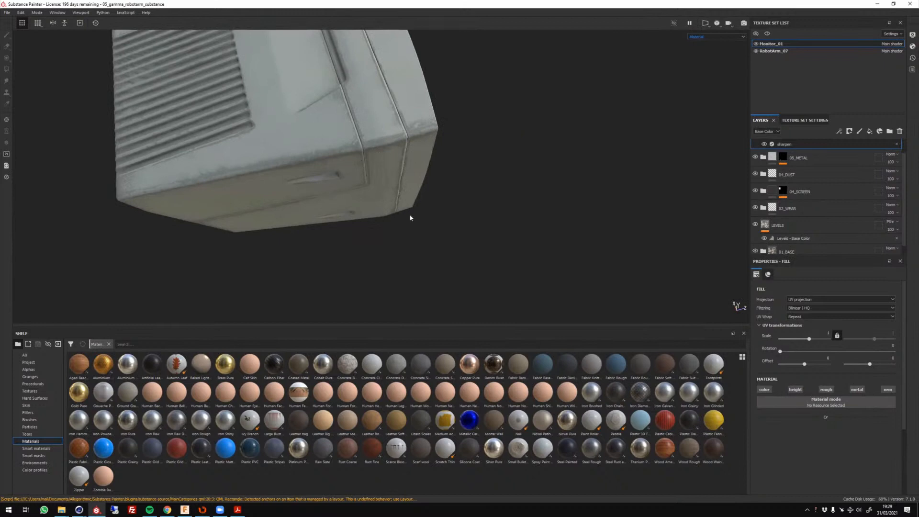
Examine the monitor's side panels, screen bezel and upper edges up close.
{"action": "left_click_drag", "start_coordinate": [409, 217], "coordinate": [359, 151], "text": "alt"}
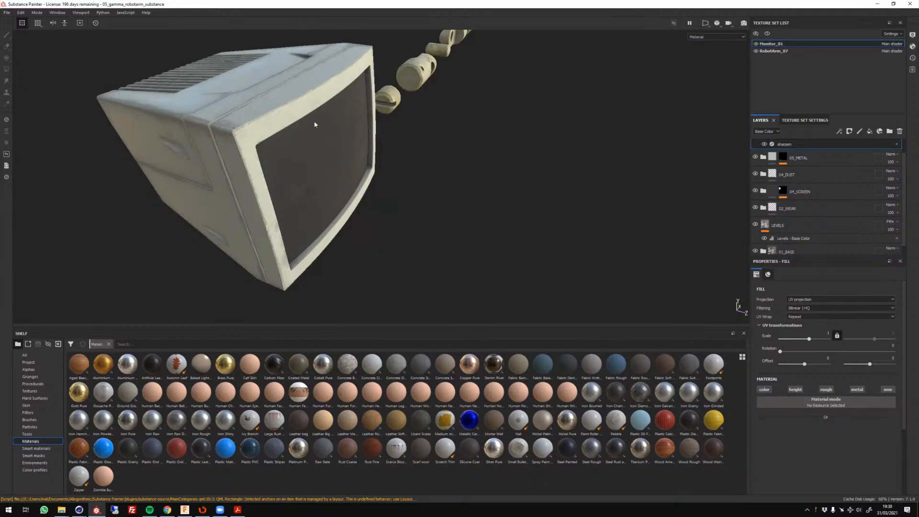
{"action": "left_click_drag", "start_coordinate": [404, 238], "coordinate": [436, 239], "text": "alt"}
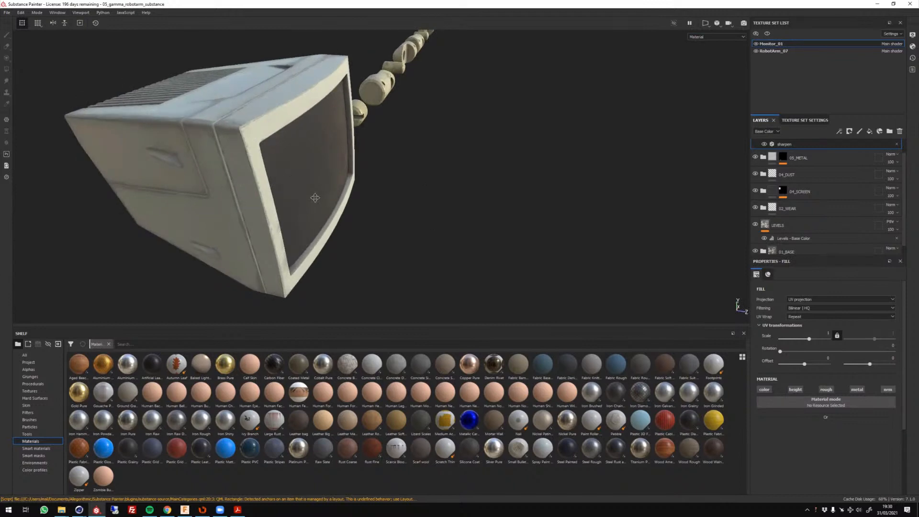
{"action": "scroll", "coordinate": [327, 164], "scroll_direction": "up", "scroll_amount": 3}
{"action": "left_click_drag", "start_coordinate": [314, 197], "coordinate": [333, 221], "text": "alt"}
{"action": "scroll", "coordinate": [823, 182], "scroll_direction": "up", "scroll_amount": 1}
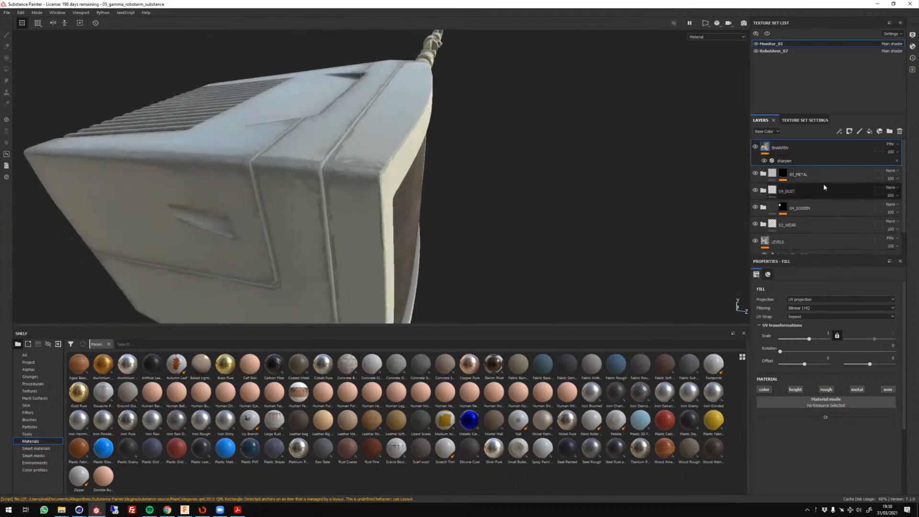
{"action": "left_click_drag", "start_coordinate": [503, 166], "coordinate": [673, 154], "text": "alt"}
Open the SHARPEN layer's name for editing and close it without changing it.
{"action": "double_click", "coordinate": [781, 148]}
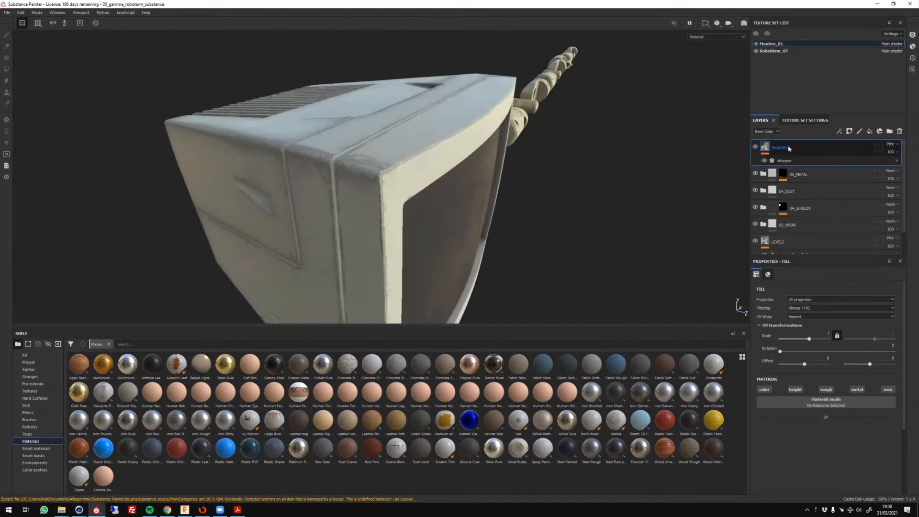
{"action": "left_click", "coordinate": [788, 147]}
{"action": "double_click", "coordinate": [789, 149]}
{"action": "key", "text": "Return"}
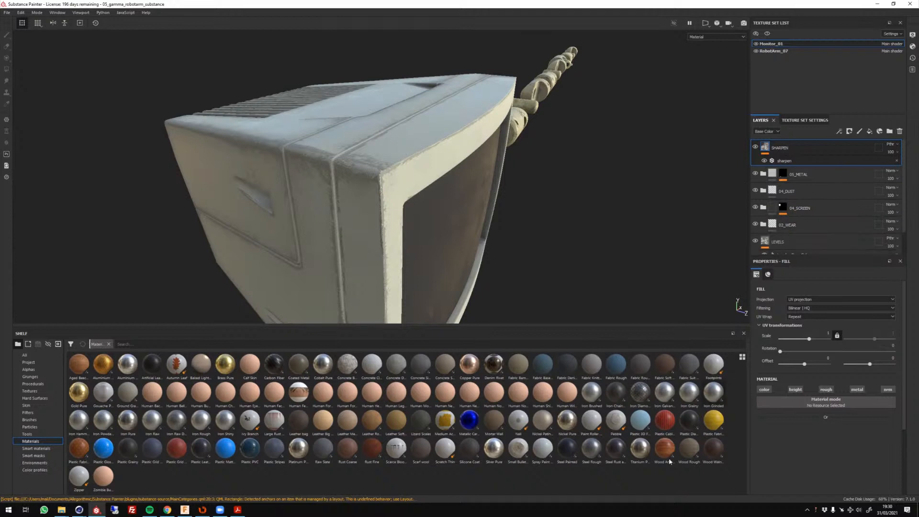
Examine the whole monitor beside the arm segments from the front, above and the side.
{"action": "scroll", "coordinate": [376, 173], "scroll_direction": "down", "scroll_amount": 8}
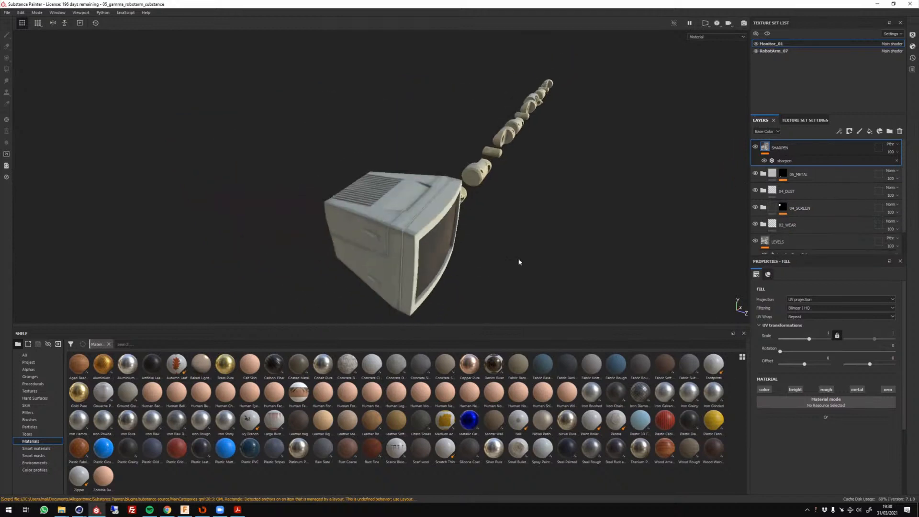
{"action": "left_click_drag", "start_coordinate": [519, 261], "coordinate": [391, 195], "text": "alt"}
{"action": "middle_click_drag", "start_coordinate": [550, 249], "coordinate": [513, 199], "text": "alt"}
{"action": "left_click_drag", "start_coordinate": [513, 199], "coordinate": [357, 220], "text": "alt"}
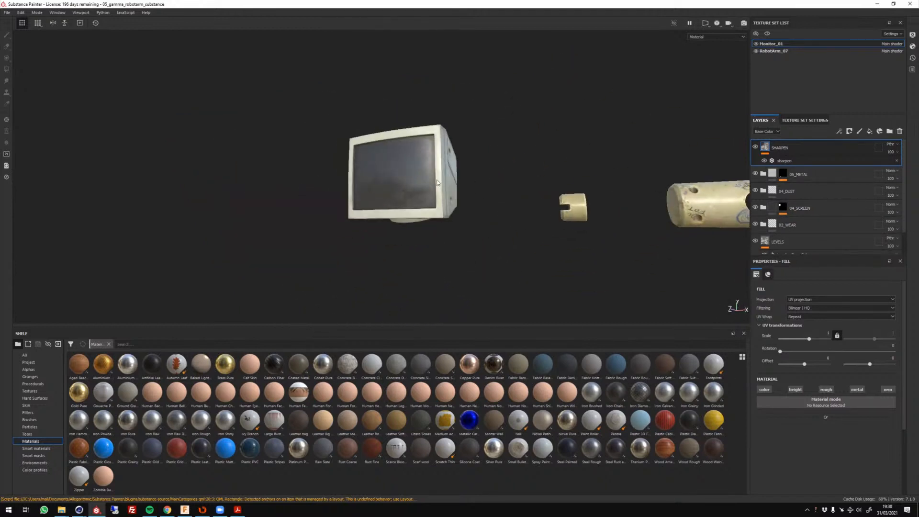
{"action": "right_click_drag", "start_coordinate": [364, 217], "coordinate": [468, 208], "text": "alt"}
{"action": "left_click_drag", "start_coordinate": [468, 209], "coordinate": [401, 139], "text": "alt"}
{"action": "right_click_drag", "start_coordinate": [401, 139], "coordinate": [372, 244], "text": "alt"}
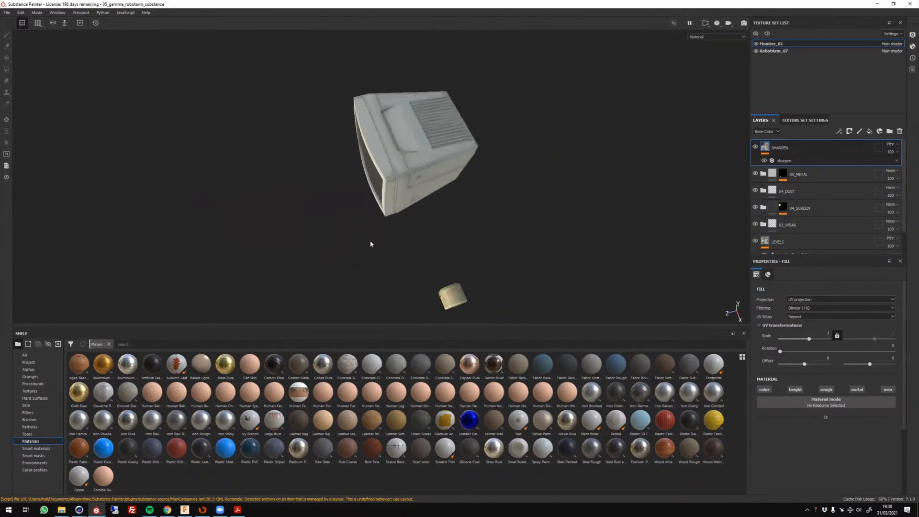
{"action": "left_click_drag", "start_coordinate": [385, 277], "coordinate": [631, 193], "text": "alt"}
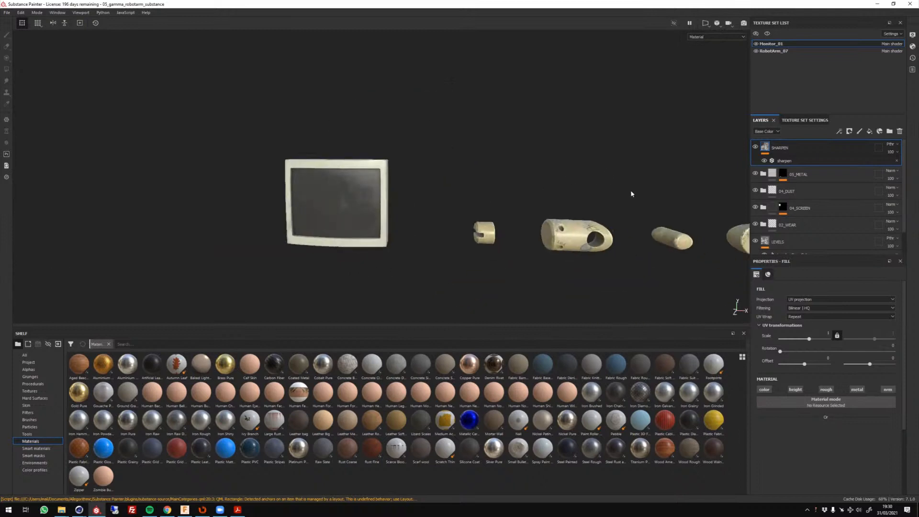
{"action": "left_click_drag", "start_coordinate": [474, 233], "coordinate": [573, 230], "text": "alt"}
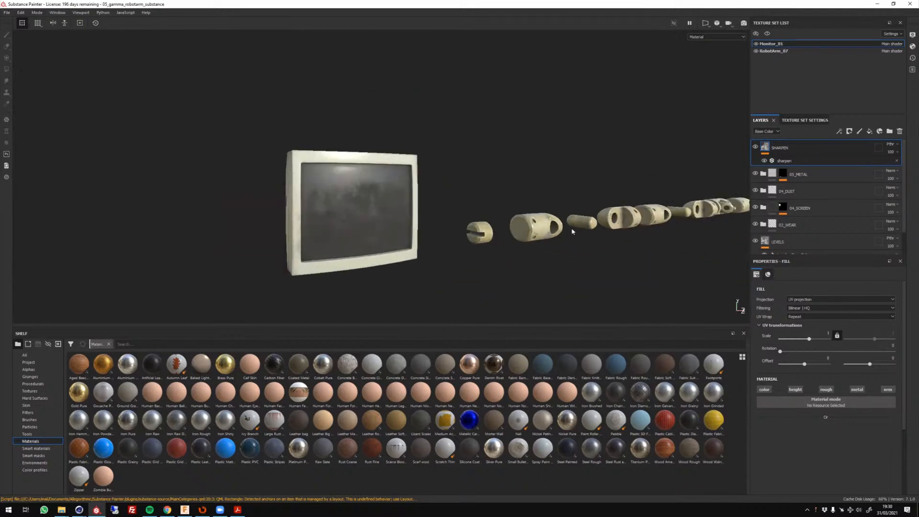
{"action": "middle_click_drag", "start_coordinate": [509, 229], "coordinate": [575, 214], "text": "alt"}
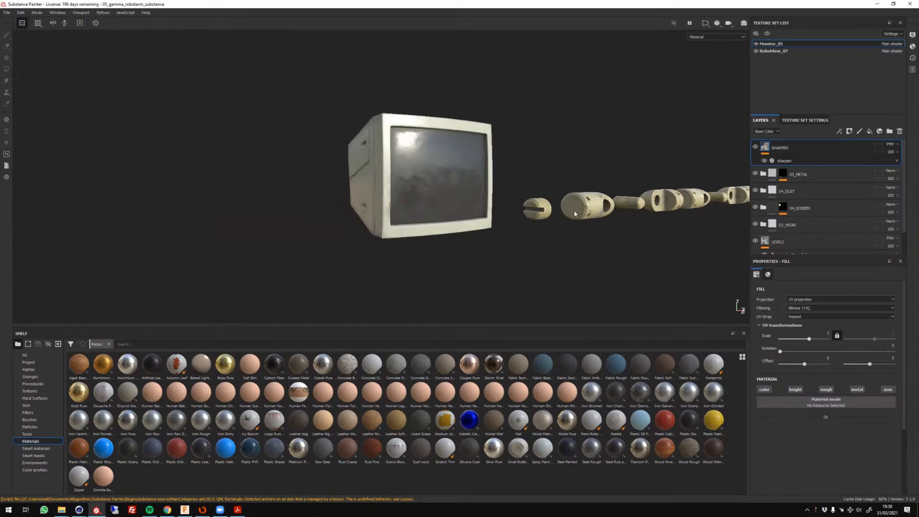
Examine the smudges and reflections on the monitor's screen glass and select the 04_SCREEN folder.
{"action": "scroll", "coordinate": [419, 162], "scroll_direction": "up", "scroll_amount": 2}
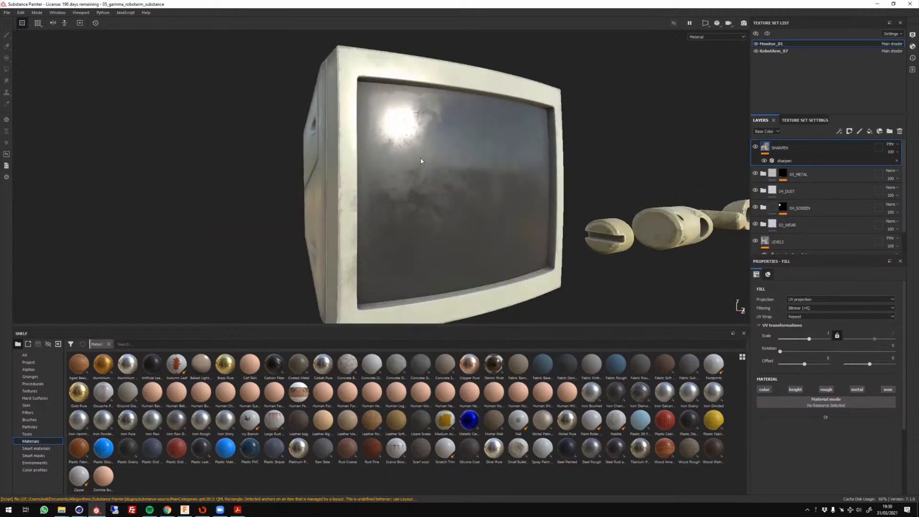
{"action": "left_click_drag", "start_coordinate": [421, 160], "coordinate": [460, 167], "text": "alt"}
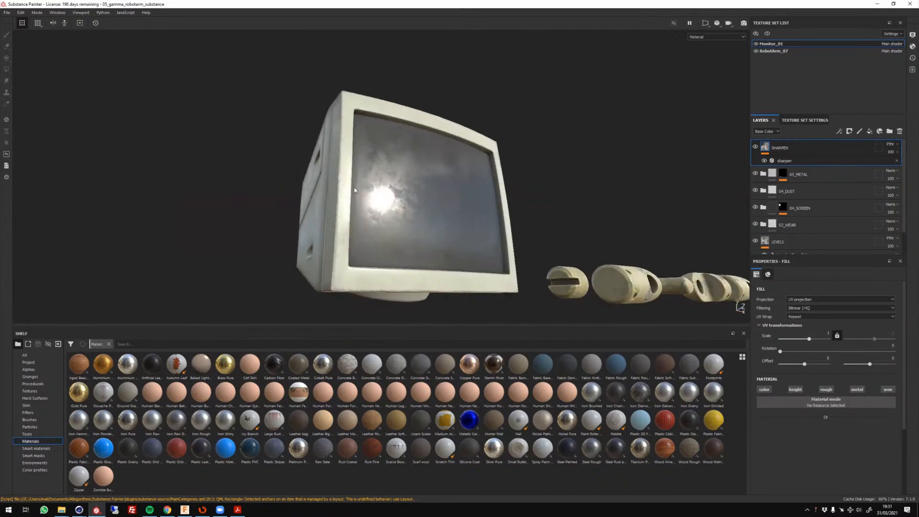
{"action": "mouse_move", "coordinate": [354, 188]}
{"action": "left_mouse_down", "text": "alt"}
{"action": "mouse_move", "coordinate": [340, 230]}
{"action": "mouse_move", "coordinate": [352, 251]}
{"action": "mouse_move", "coordinate": [368, 188]}
{"action": "left_mouse_up", "text": "alt"}
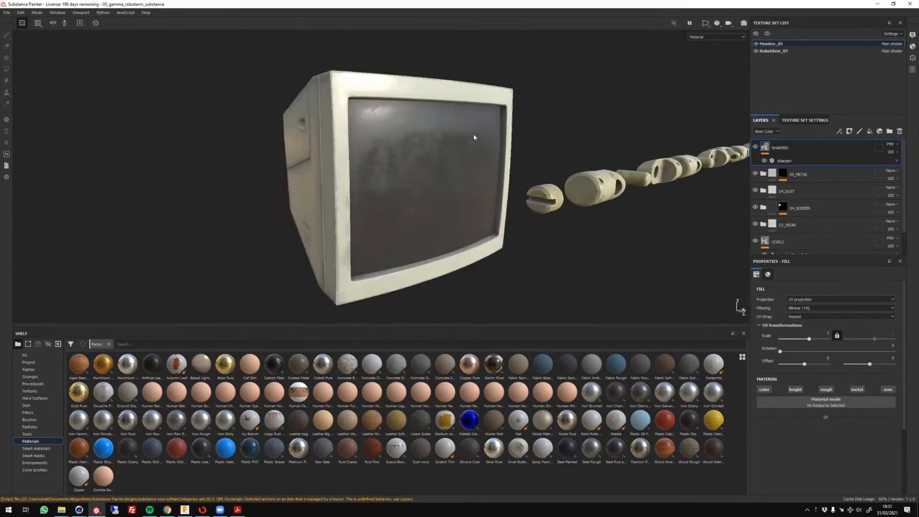
{"action": "left_click_drag", "start_coordinate": [417, 162], "coordinate": [450, 118], "text": "alt"}
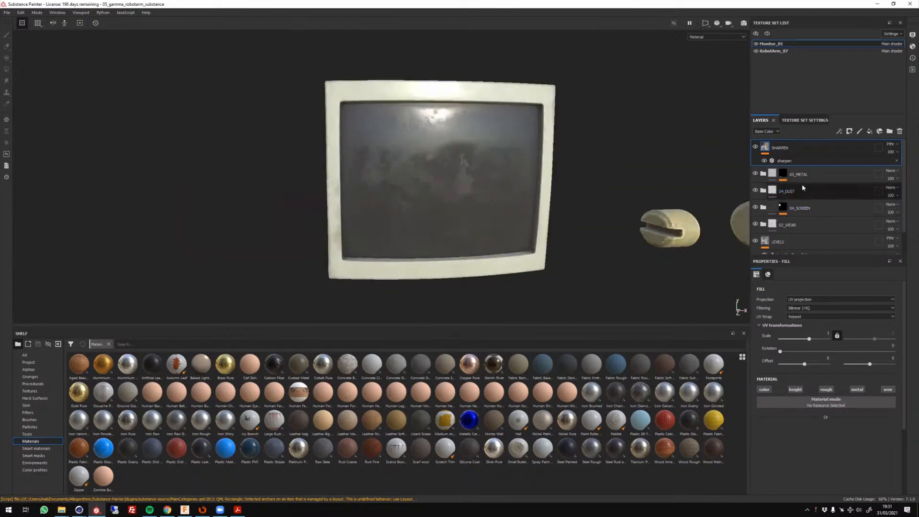
{"action": "left_click_drag", "start_coordinate": [745, 194], "coordinate": [625, 197], "text": "alt"}
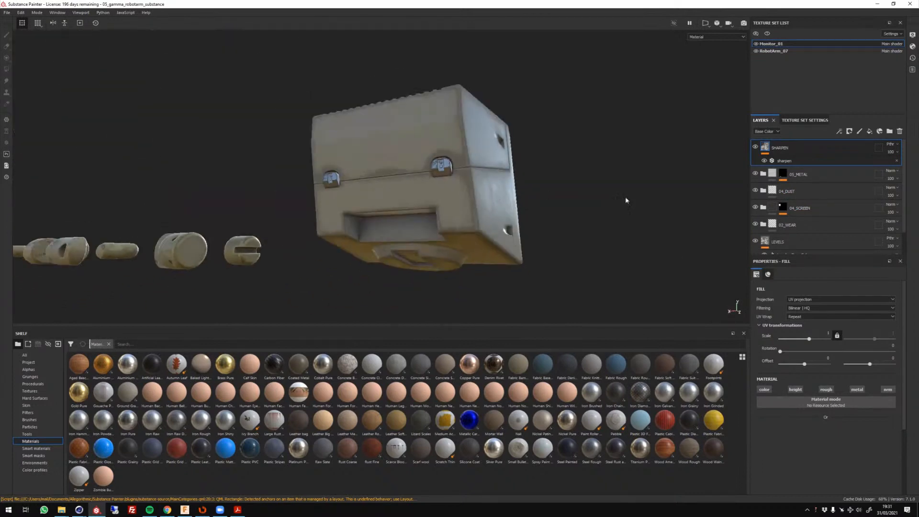
{"action": "left_click", "coordinate": [815, 208]}
{"action": "left_click_drag", "start_coordinate": [579, 216], "coordinate": [468, 206], "text": "alt"}
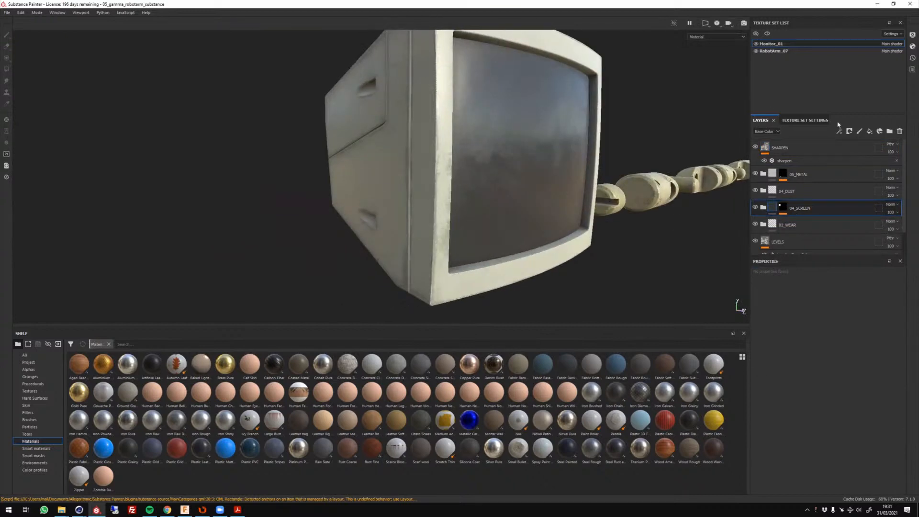
View the ID baker's colour source options for the mesh maps, close the baking dialog and return to the layer stack.
{"action": "left_click", "coordinate": [805, 120]}
{"action": "scroll", "coordinate": [869, 216], "scroll_direction": "down", "scroll_amount": 5}
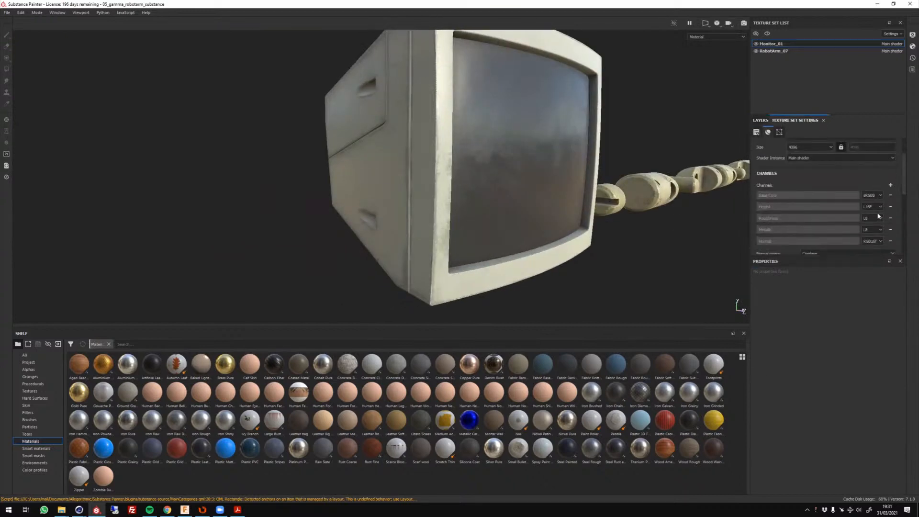
{"action": "left_click", "coordinate": [876, 236]}
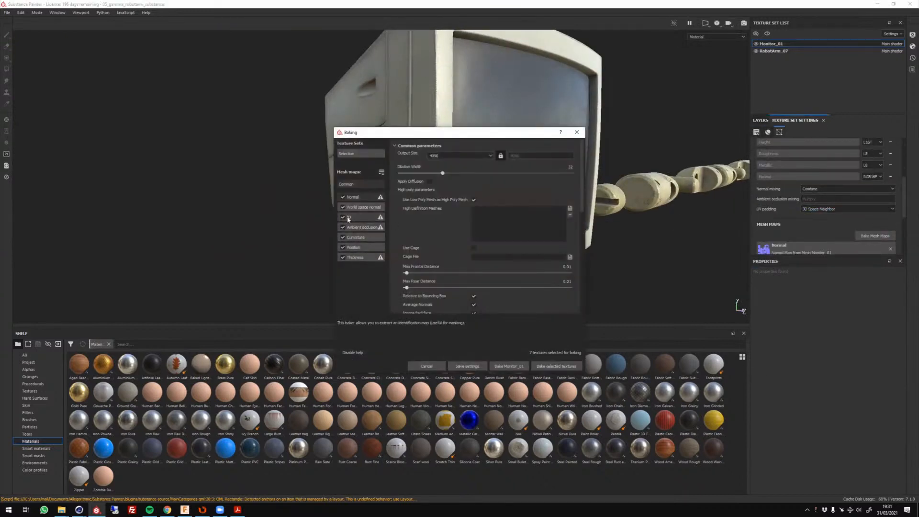
{"action": "left_click", "coordinate": [359, 217]}
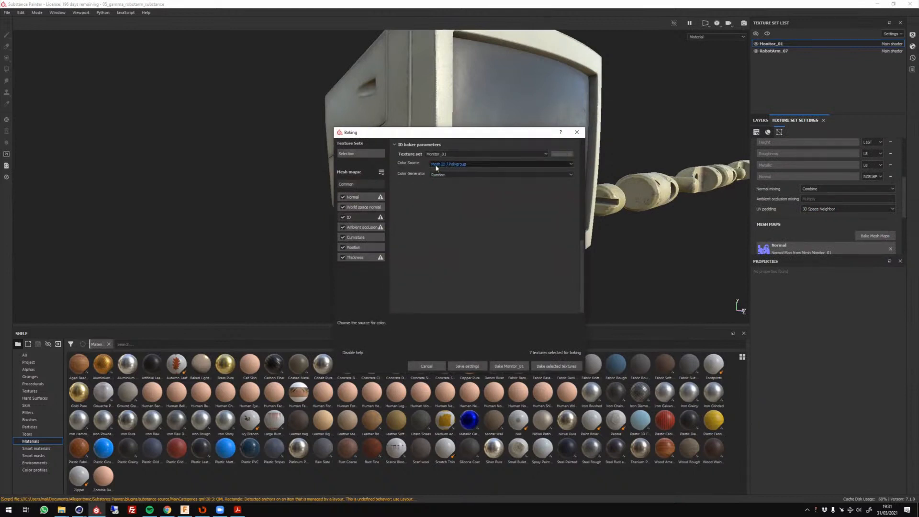
{"action": "left_click", "coordinate": [577, 132]}
{"action": "left_click", "coordinate": [758, 121]}
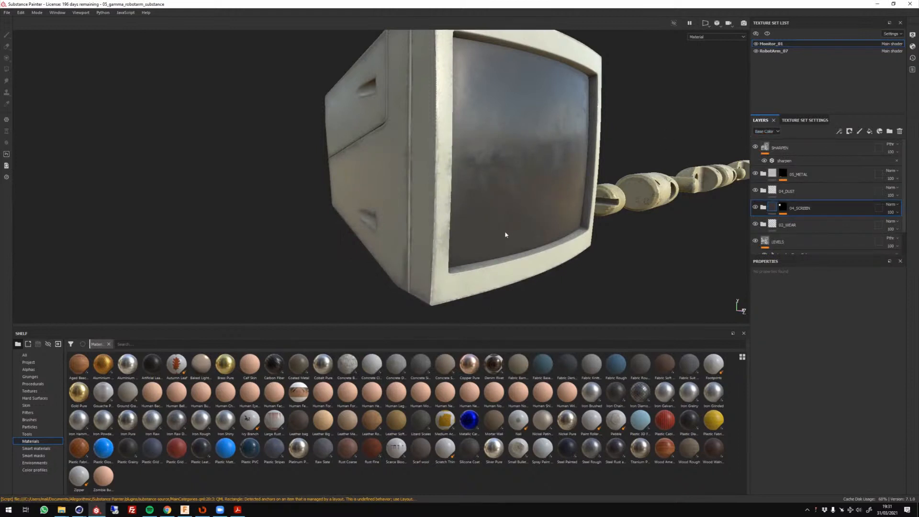
Show the geometry mask of the 04_SCREEN folder and examine its mesh list against the screen.
{"action": "left_click", "coordinate": [880, 209]}
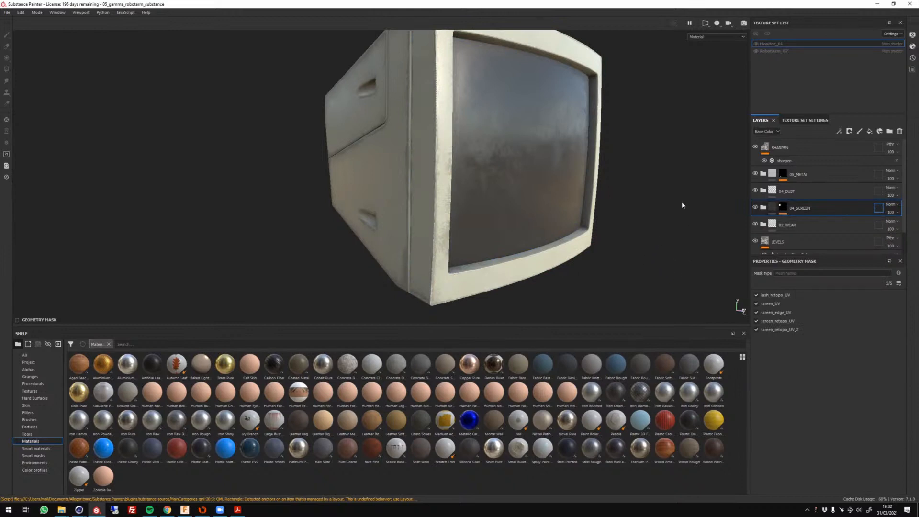
{"action": "left_click_drag", "start_coordinate": [637, 184], "coordinate": [318, 152], "text": "alt"}
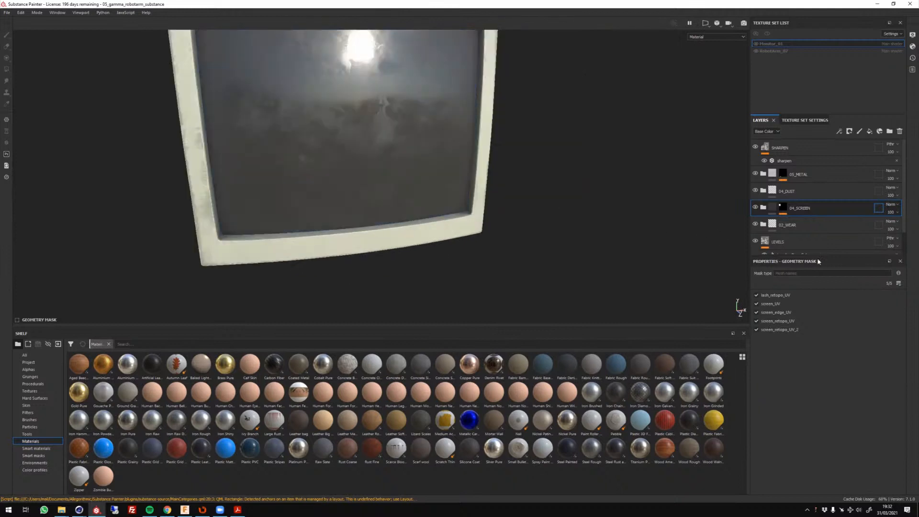
{"action": "left_click", "coordinate": [880, 206]}
{"action": "left_click_drag", "start_coordinate": [493, 187], "coordinate": [679, 62], "text": "alt"}
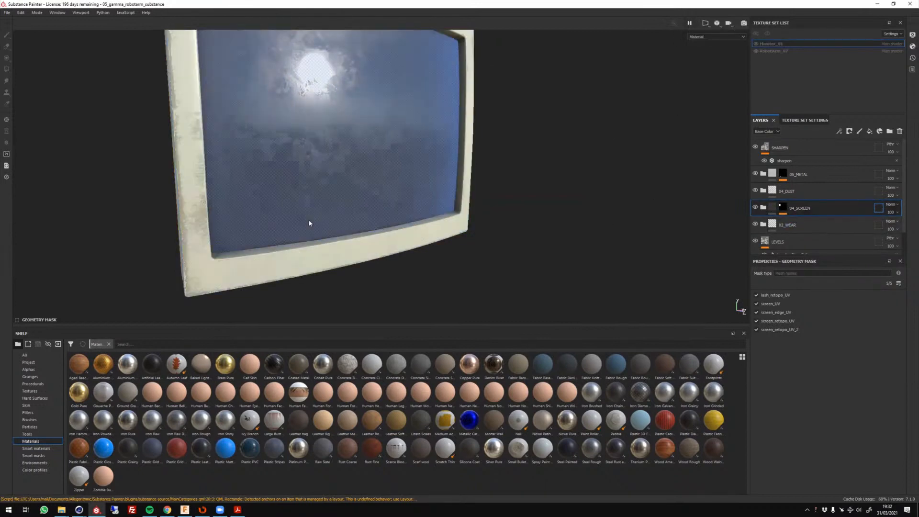
Leave the geometry mask of 04_SCREEN and examine the monitor's screen, back and casing again.
{"action": "left_click", "coordinate": [772, 211]}
{"action": "scroll", "coordinate": [419, 254], "scroll_direction": "down", "scroll_amount": 5}
{"action": "left_click_drag", "start_coordinate": [421, 193], "coordinate": [515, 138], "text": "alt"}
{"action": "scroll", "coordinate": [469, 207], "scroll_direction": "up", "scroll_amount": 4}
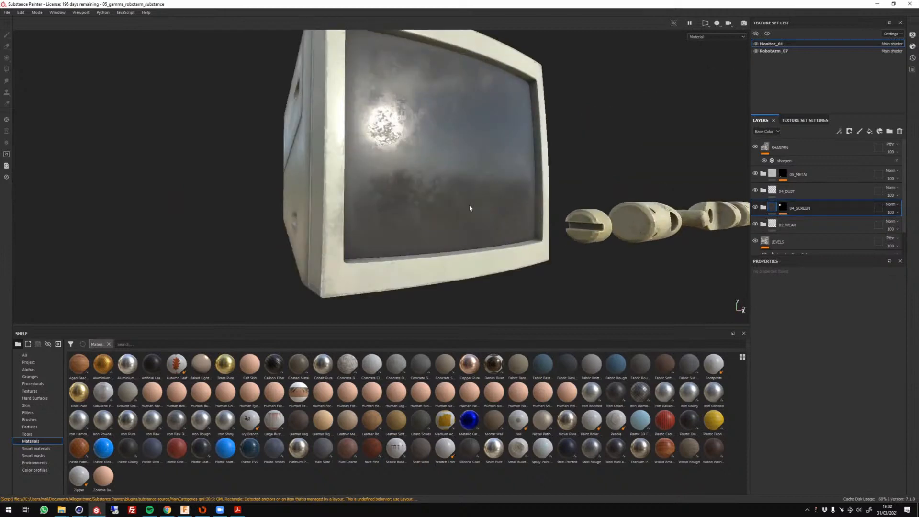
{"action": "mouse_move", "coordinate": [469, 207]}
{"action": "left_mouse_down", "text": "alt"}
{"action": "mouse_move", "coordinate": [378, 158]}
{"action": "mouse_move", "coordinate": [417, 176]}
{"action": "mouse_move", "coordinate": [464, 123]}
{"action": "mouse_move", "coordinate": [539, 255]}
{"action": "mouse_move", "coordinate": [442, 176]}
{"action": "mouse_move", "coordinate": [554, 199]}
{"action": "mouse_move", "coordinate": [508, 252]}
{"action": "mouse_move", "coordinate": [550, 224]}
{"action": "mouse_move", "coordinate": [584, 179]}
{"action": "mouse_move", "coordinate": [466, 223]}
{"action": "left_mouse_up", "text": "alt"}
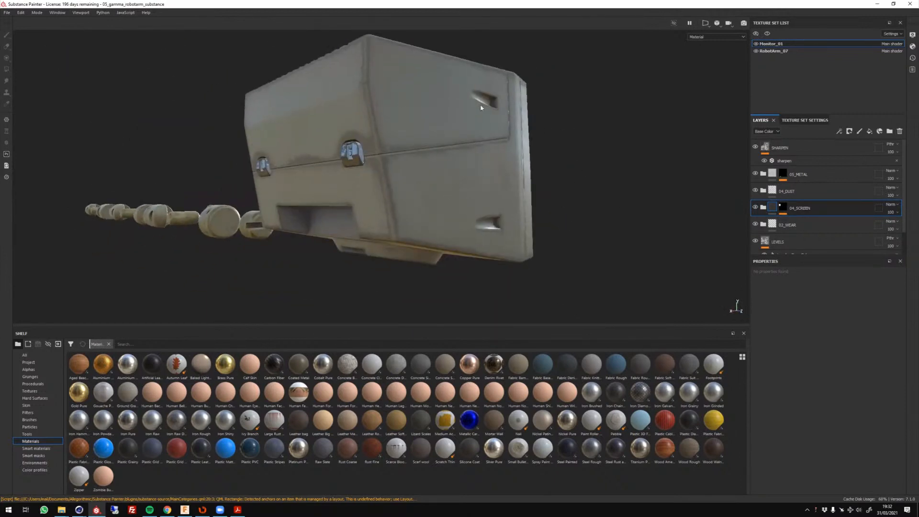
{"action": "left_click_drag", "start_coordinate": [531, 111], "coordinate": [434, 193], "text": "alt"}
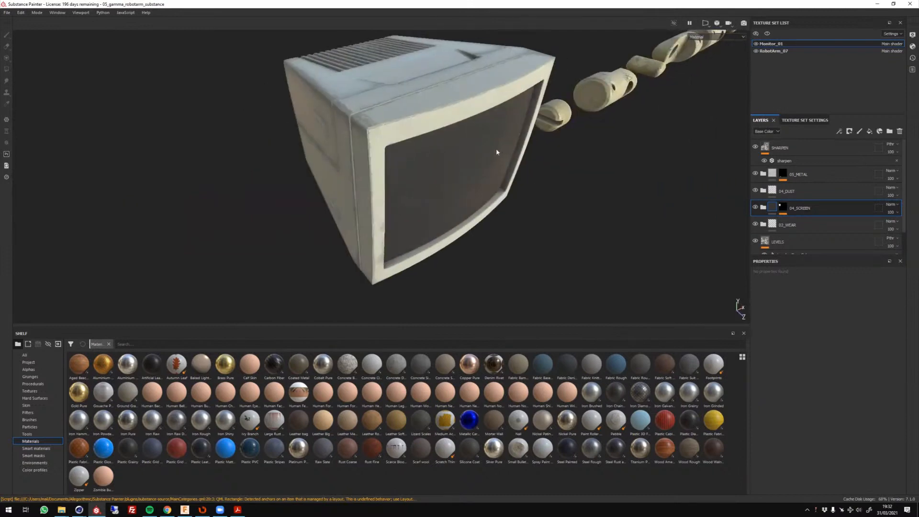
Switch to Cinema 4D, view the robot arm render in the Picture Viewer and minimise that window.
{"action": "left_click", "coordinate": [79, 509]}
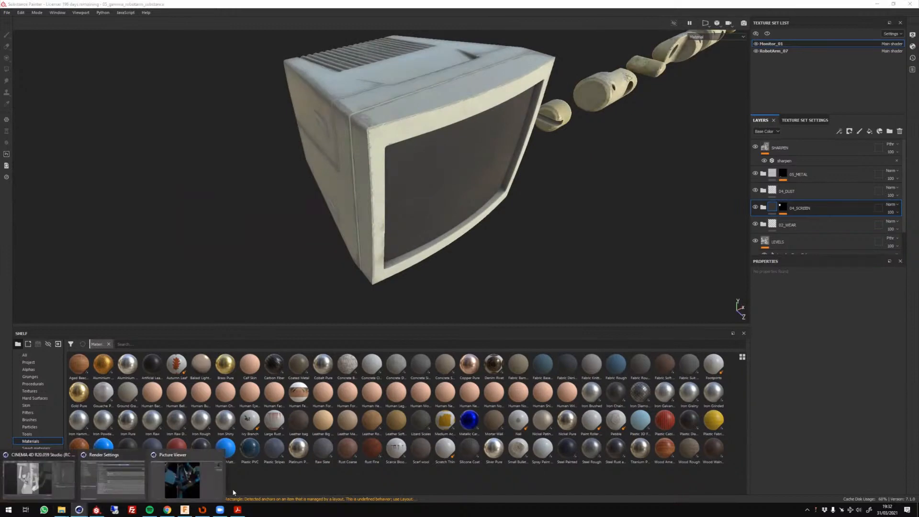
{"action": "left_click", "coordinate": [198, 471]}
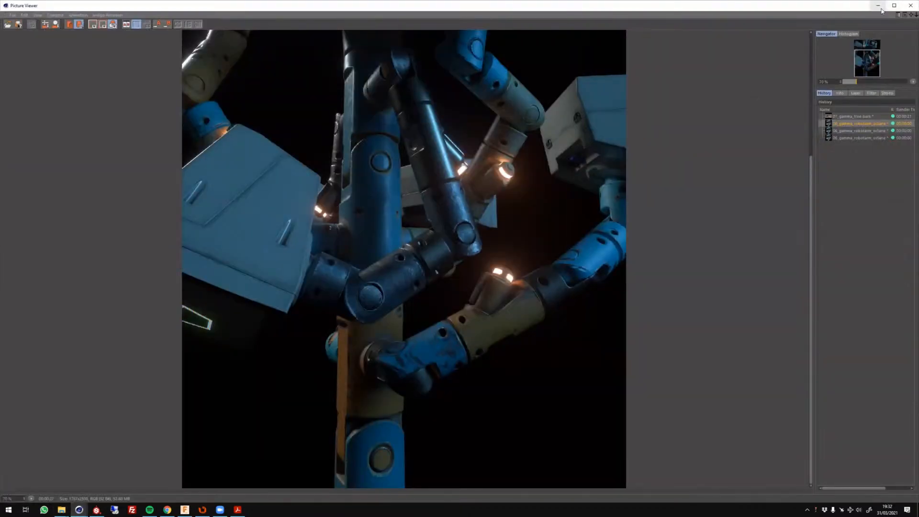
{"action": "left_click", "coordinate": [880, 6]}
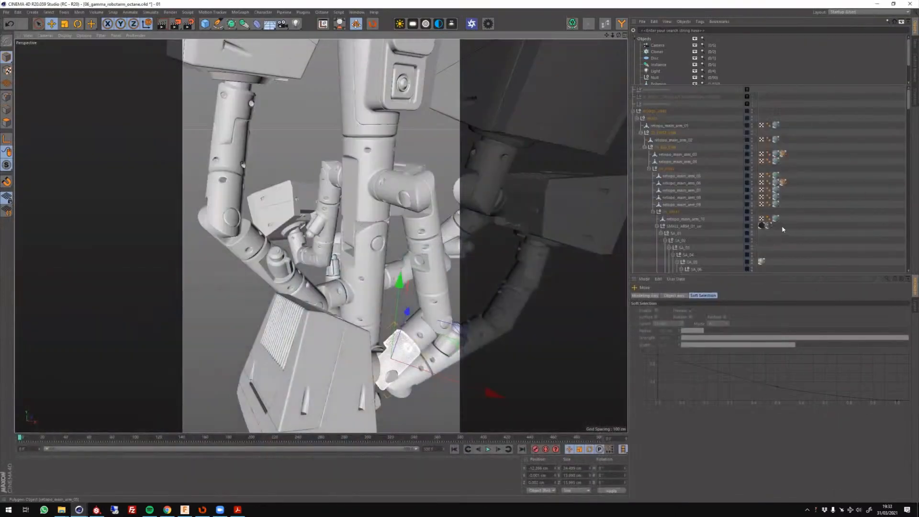
Select the MAIN_ARM_02 composite material from the retopo_main_arm_10 object and open it in the Octane Node Editor.
{"action": "left_click", "coordinate": [776, 218]}
{"action": "double_click", "coordinate": [776, 219]}
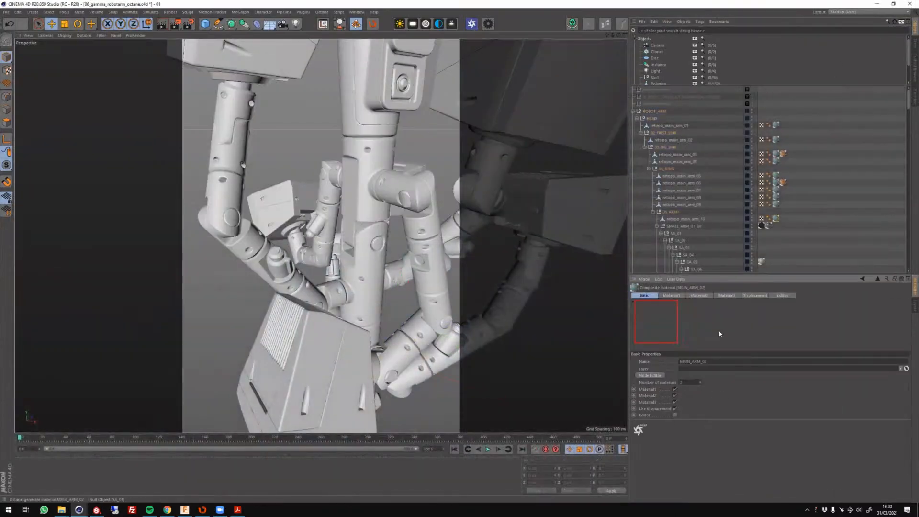
{"action": "left_click", "coordinate": [658, 376]}
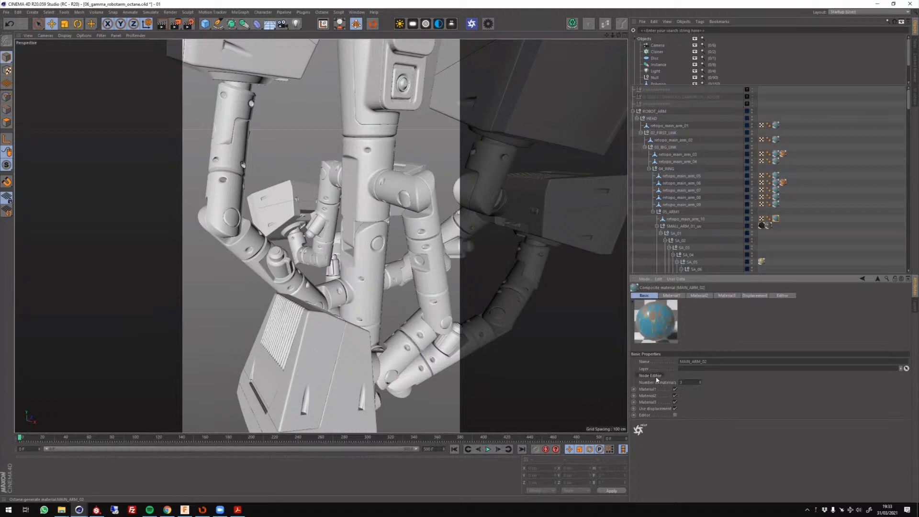
Examine the image textures feeding the Material1 node and show that node's basic properties.
{"action": "middle_click_drag", "start_coordinate": [306, 295], "coordinate": [175, 377]}
{"action": "scroll", "coordinate": [335, 287], "scroll_direction": "down", "scroll_amount": 10}
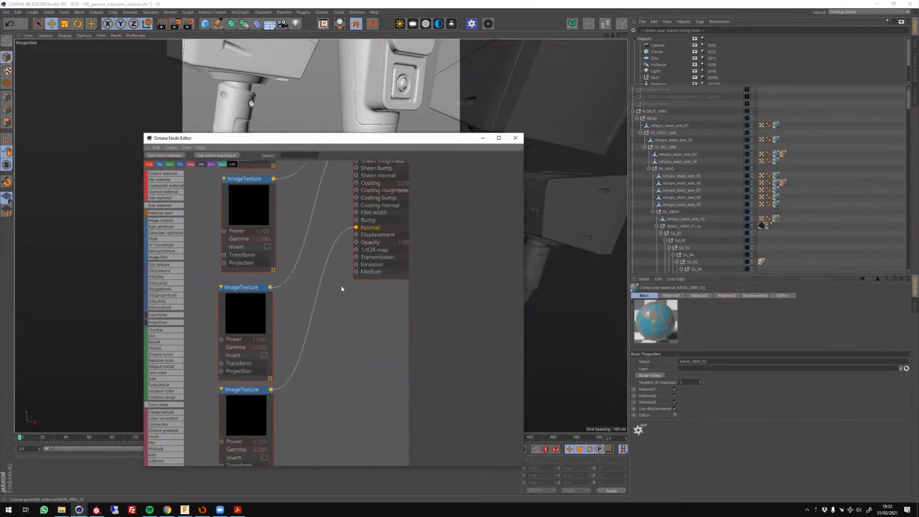
{"action": "middle_click_drag", "start_coordinate": [355, 275], "coordinate": [322, 325]}
{"action": "scroll", "coordinate": [322, 323], "scroll_direction": "up", "scroll_amount": 7}
{"action": "scroll", "coordinate": [332, 274], "scroll_direction": "up", "scroll_amount": 1}
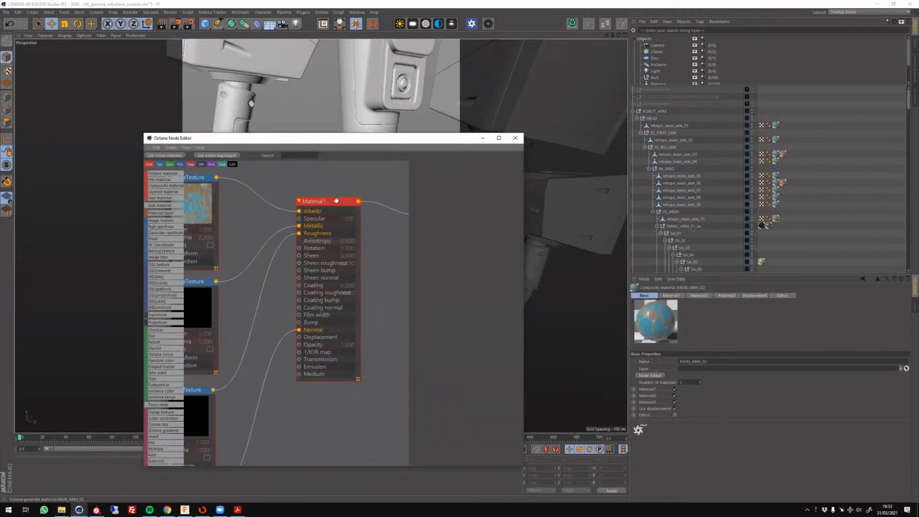
{"action": "left_click", "coordinate": [336, 201]}
{"action": "left_click", "coordinate": [423, 164]}
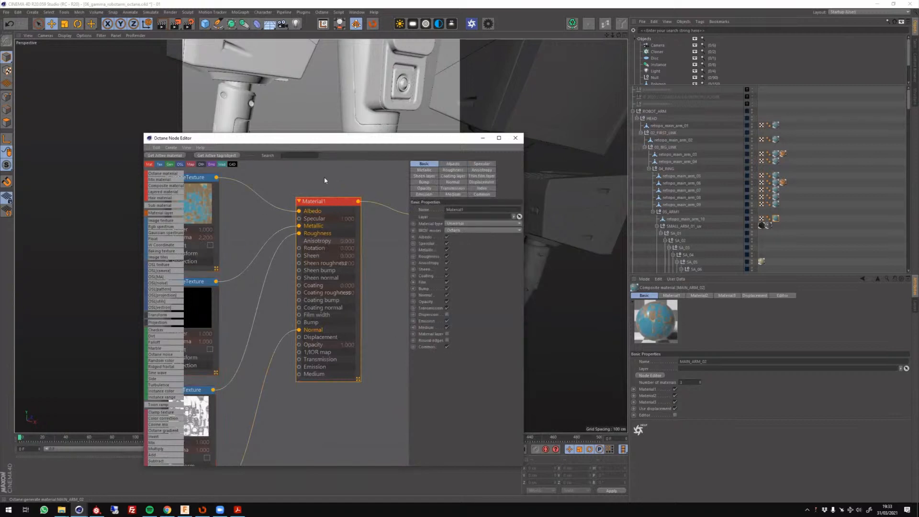
Inspect the image textures feeding Material1's albedo, metallic and roughness inputs, and view the roughness texture's shader settings.
{"action": "scroll", "coordinate": [283, 307], "scroll_direction": "down", "scroll_amount": 4}
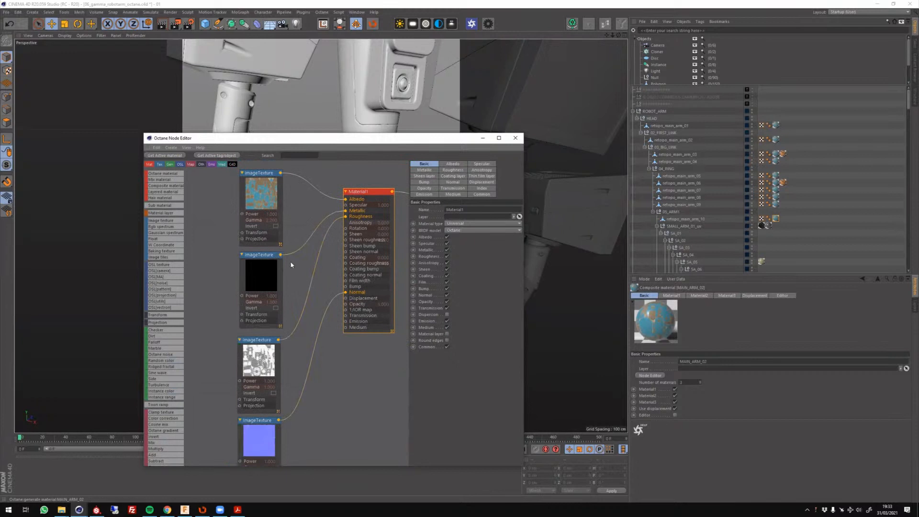
{"action": "left_click", "coordinate": [259, 196]}
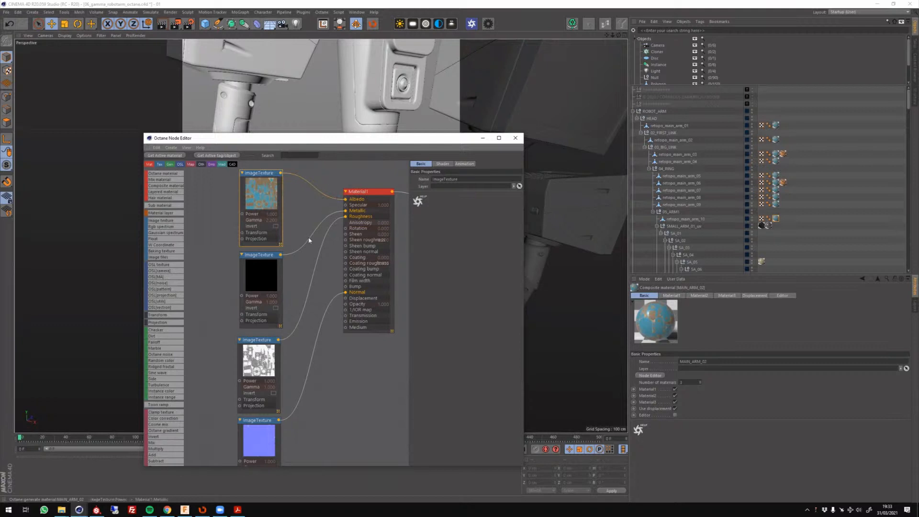
{"action": "left_click", "coordinate": [255, 277]}
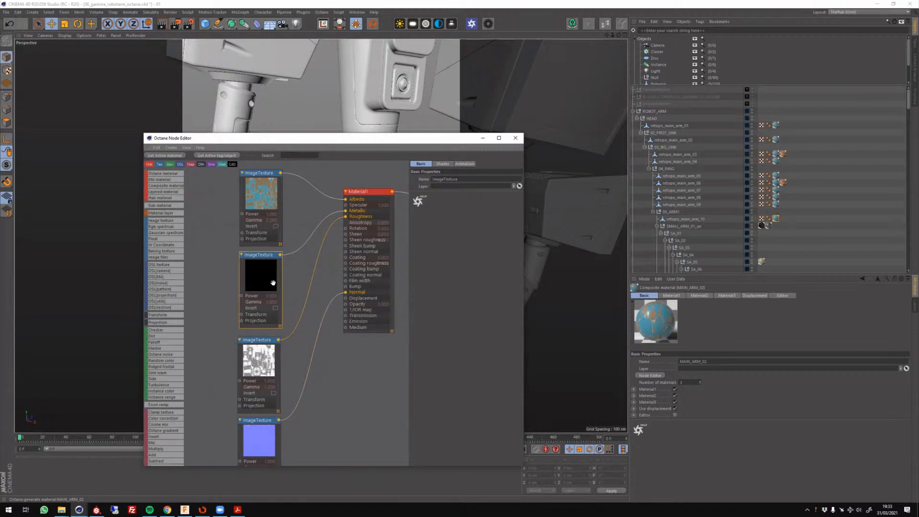
{"action": "left_click", "coordinate": [259, 366]}
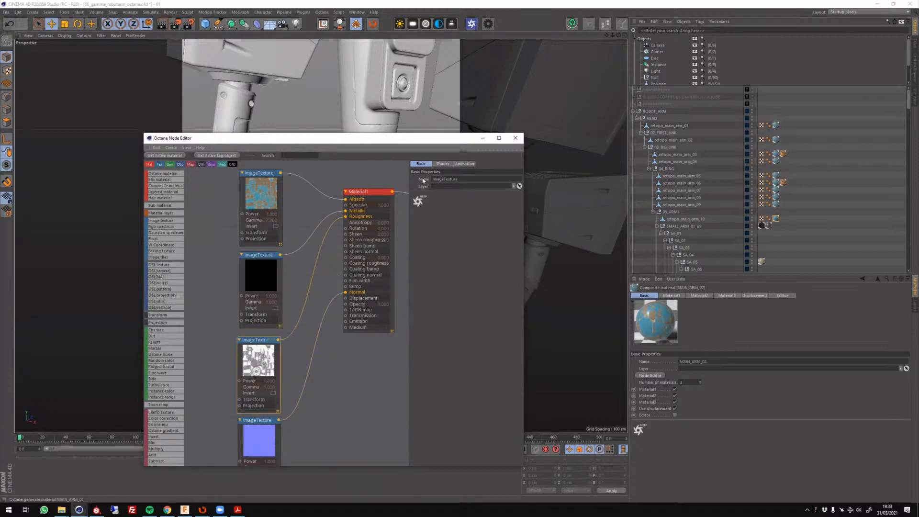
{"action": "left_click", "coordinate": [443, 164]}
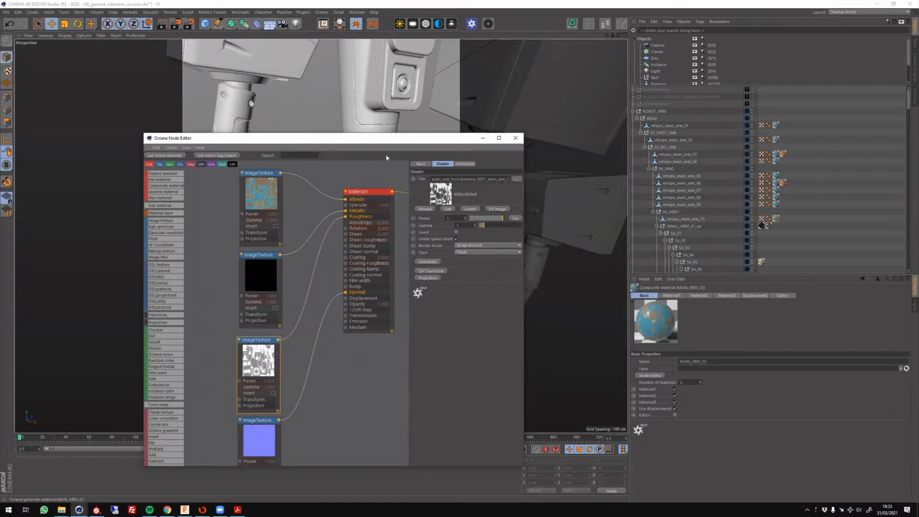
{"action": "left_click", "coordinate": [377, 381]}
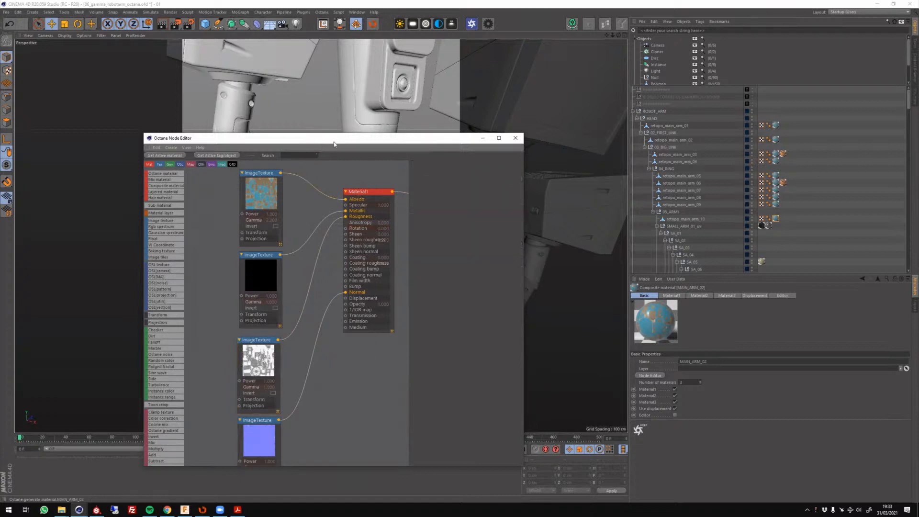
Show the Material1 node's basic properties and view the available material types.
{"action": "left_click_drag", "start_coordinate": [333, 144], "coordinate": [276, 145]}
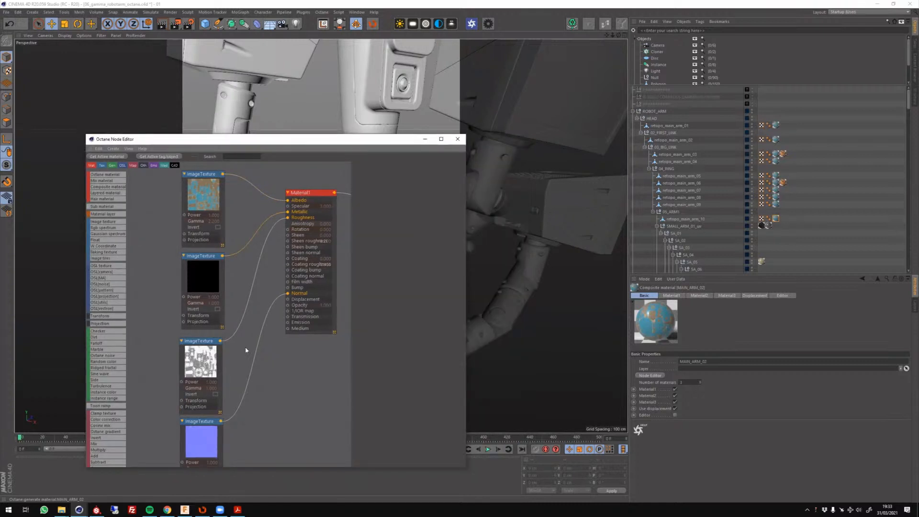
{"action": "middle_click_drag", "start_coordinate": [269, 287], "coordinate": [238, 308]}
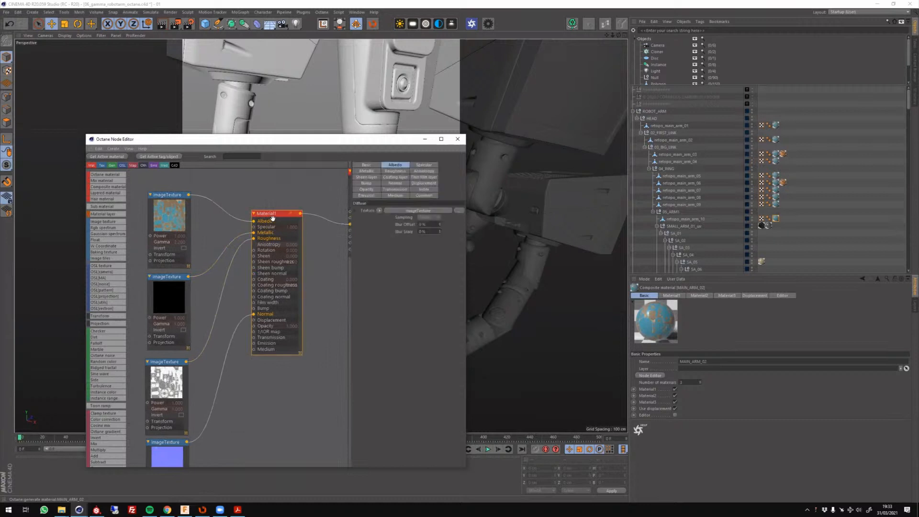
{"action": "left_click", "coordinate": [274, 219]}
{"action": "left_click", "coordinate": [372, 166]}
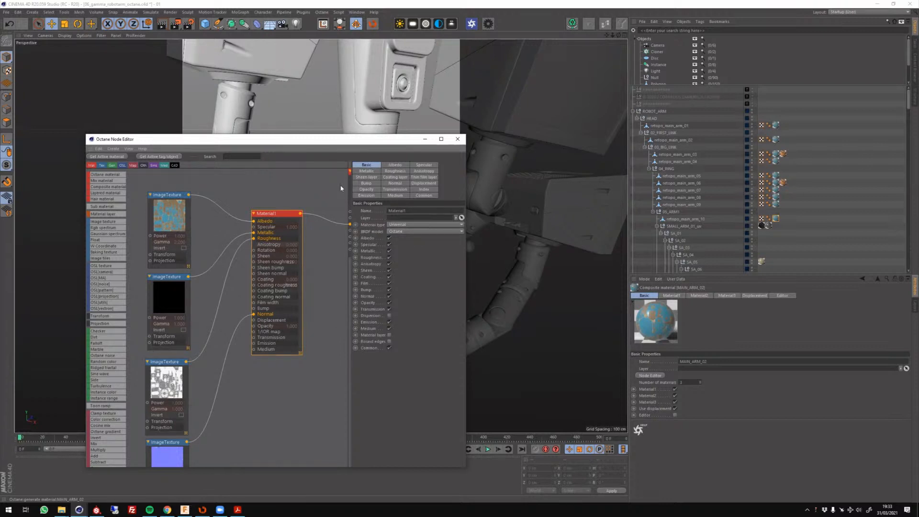
{"action": "left_click", "coordinate": [411, 224]}
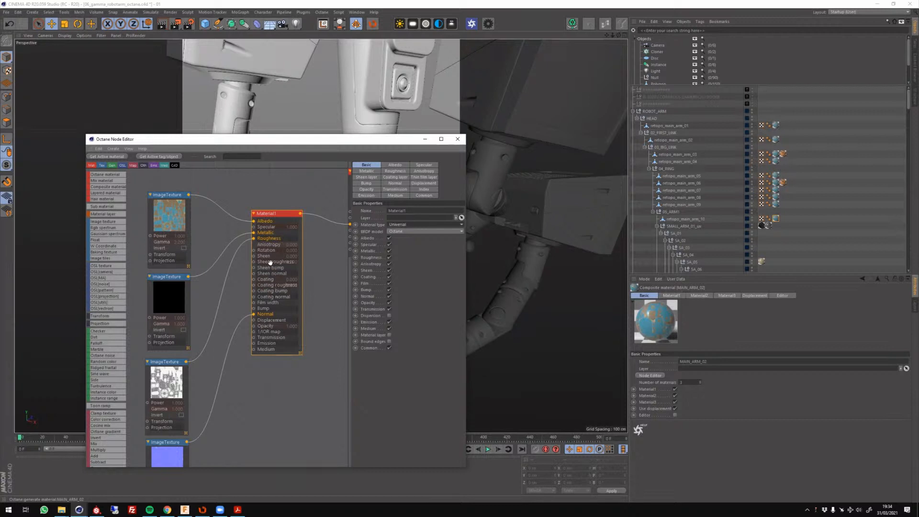
{"action": "left_click", "coordinate": [280, 210]}
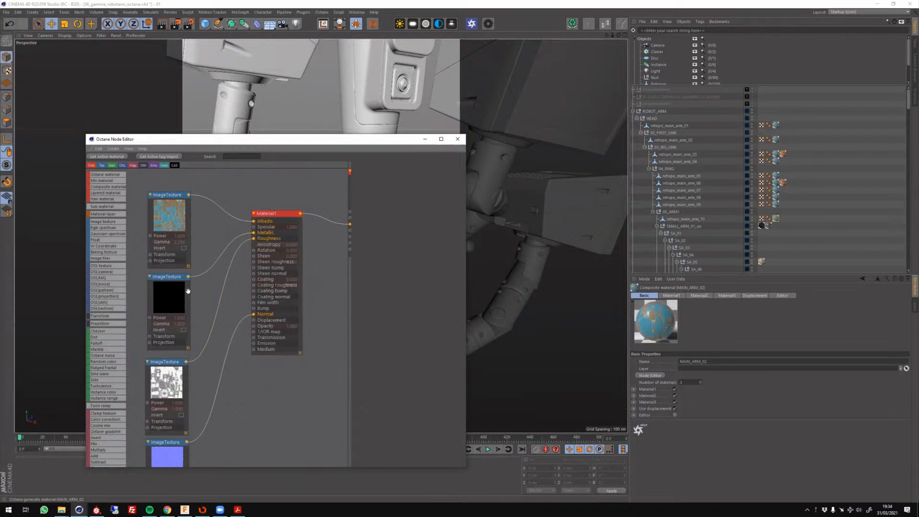
{"action": "left_click", "coordinate": [276, 213]}
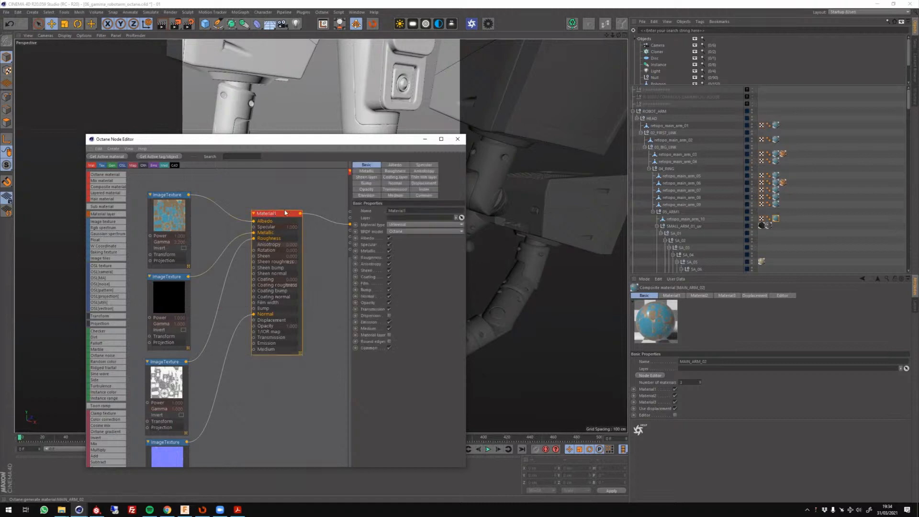
{"action": "left_click", "coordinate": [403, 225]}
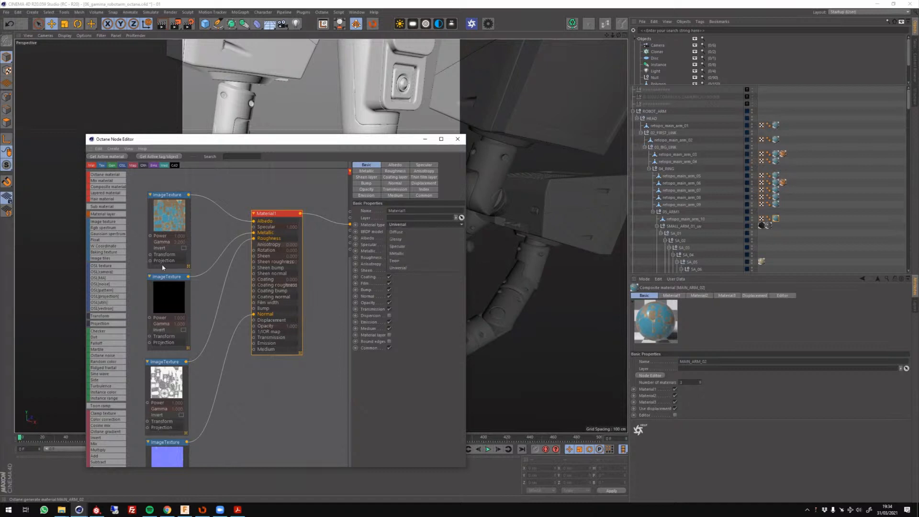
Examine the shader settings of the black image texture feeding Material1's metallic input, and view the normal map texture node.
{"action": "left_click", "coordinate": [213, 228]}
{"action": "left_click", "coordinate": [175, 300]}
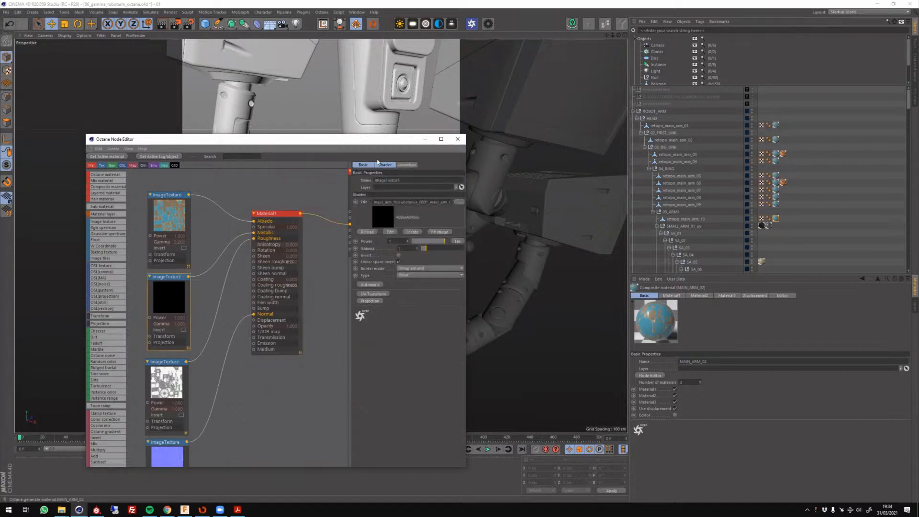
{"action": "left_click", "coordinate": [385, 165]}
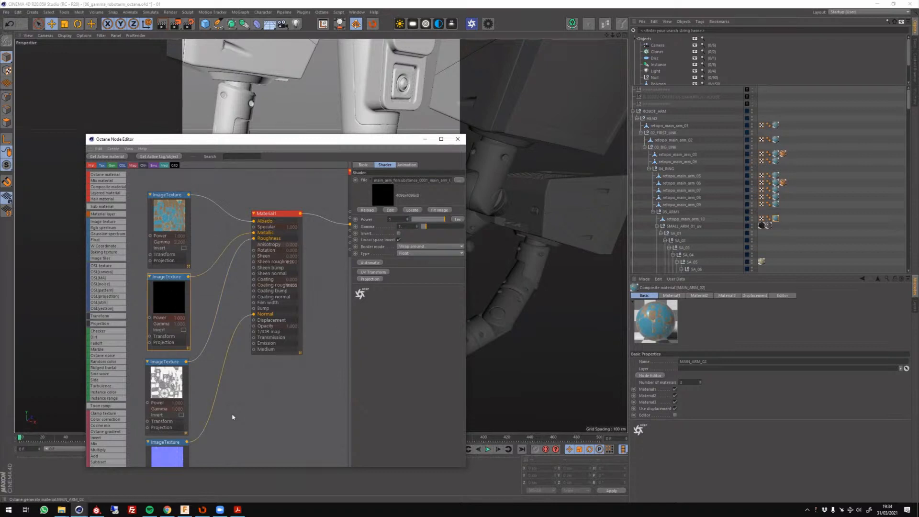
{"action": "middle_click_drag", "start_coordinate": [231, 413], "coordinate": [283, 331]}
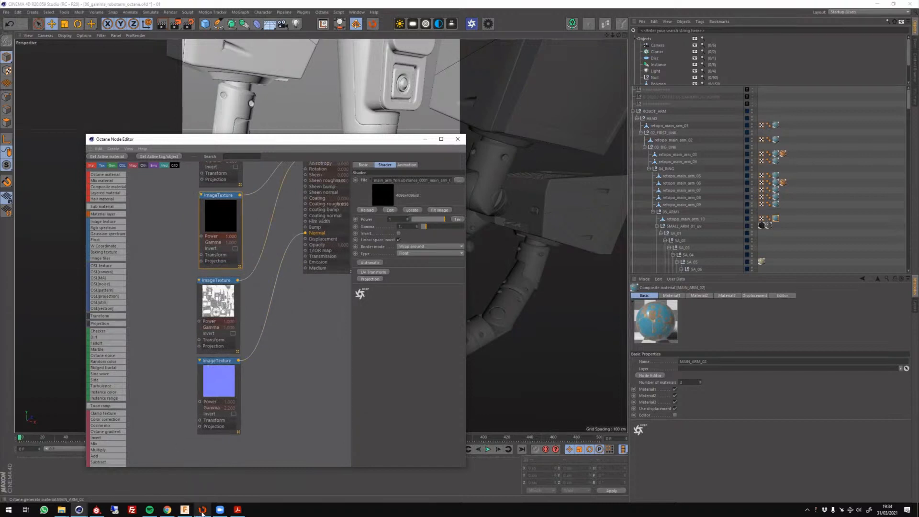
Switch to Substance Painter and open the texture export settings for the robot arm and monitor project.
{"action": "left_click", "coordinate": [97, 509]}
{"action": "scroll", "coordinate": [475, 245], "scroll_direction": "down", "scroll_amount": 4}
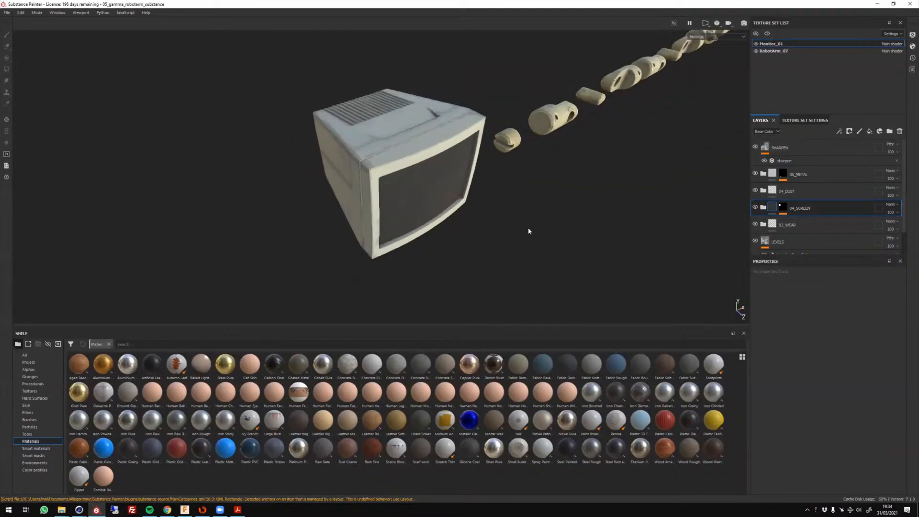
{"action": "left_click_drag", "start_coordinate": [548, 233], "coordinate": [466, 246], "text": "alt"}
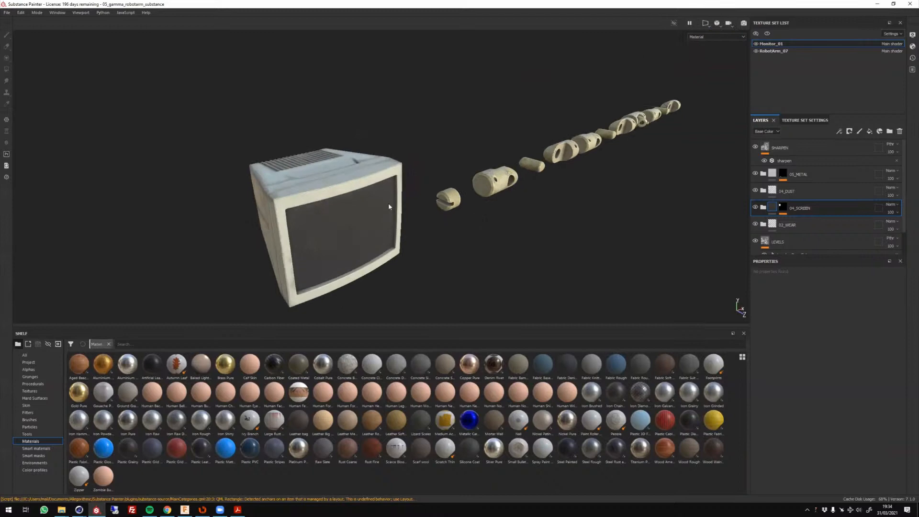
{"action": "scroll", "coordinate": [389, 203], "scroll_direction": "up", "scroll_amount": 3}
{"action": "left_click", "coordinate": [6, 13]}
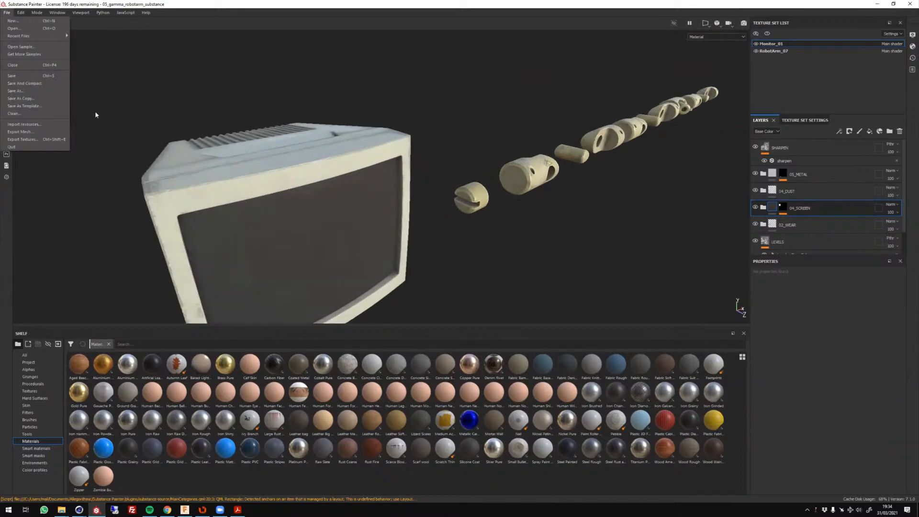
{"action": "left_click", "coordinate": [29, 140]}
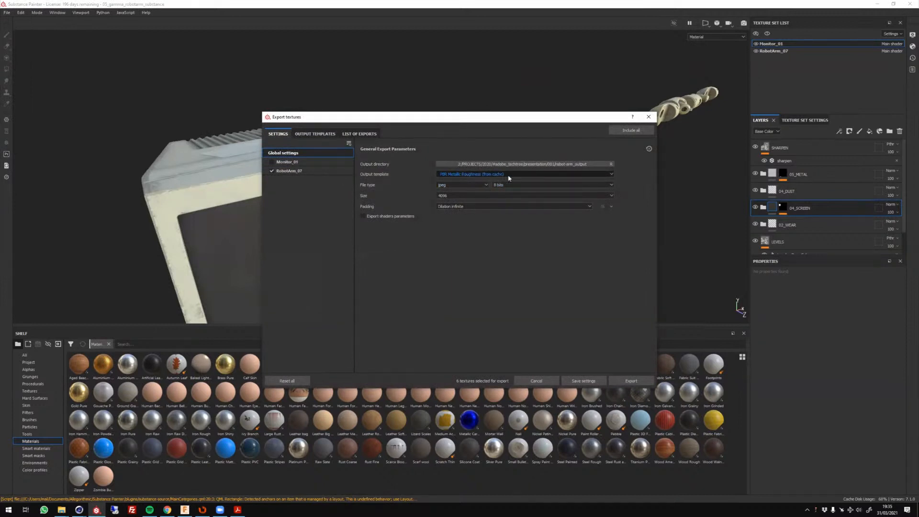
Review the file types available for the texture export.
{"action": "left_click", "coordinate": [454, 186]}
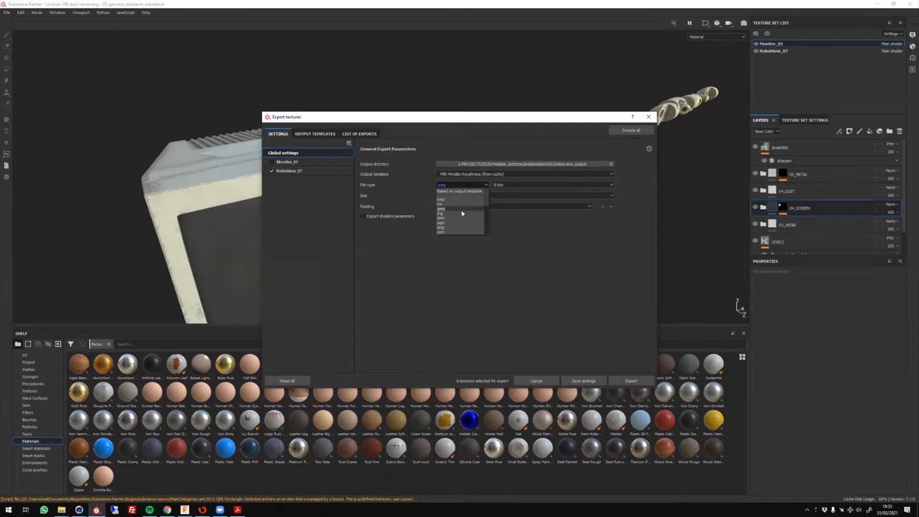
{"action": "scroll", "coordinate": [455, 204], "scroll_direction": "down", "scroll_amount": 2}
{"action": "scroll", "coordinate": [453, 212], "scroll_direction": "down", "scroll_amount": 1}
{"action": "scroll", "coordinate": [451, 208], "scroll_direction": "up", "scroll_amount": 2}
{"action": "left_click", "coordinate": [540, 232]}
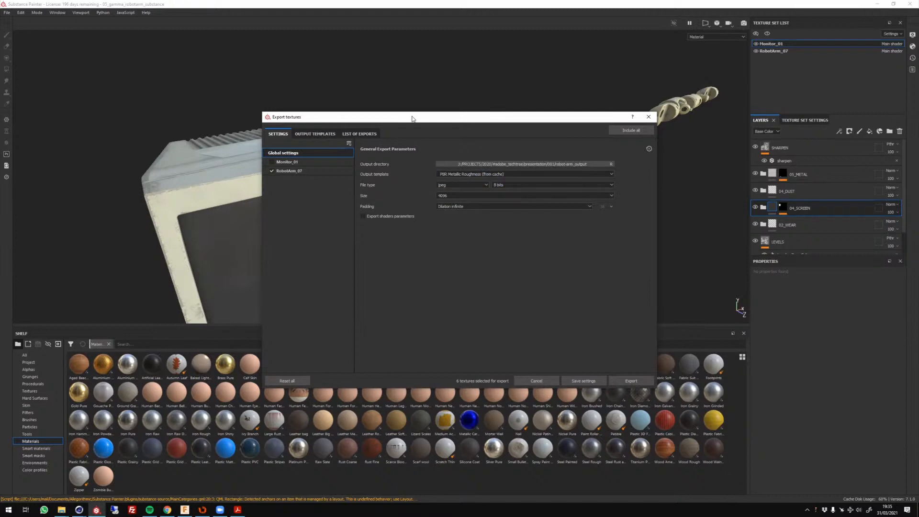
{"action": "left_click_drag", "start_coordinate": [413, 119], "coordinate": [430, 125]}
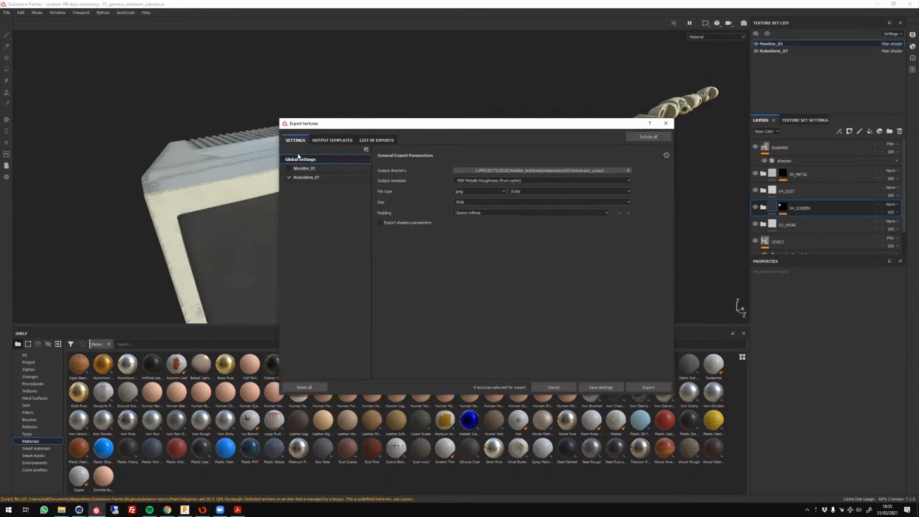
Set the export file type to Based on output template and check the list of exports for RobotArm_07.
{"action": "left_click", "coordinate": [493, 192]}
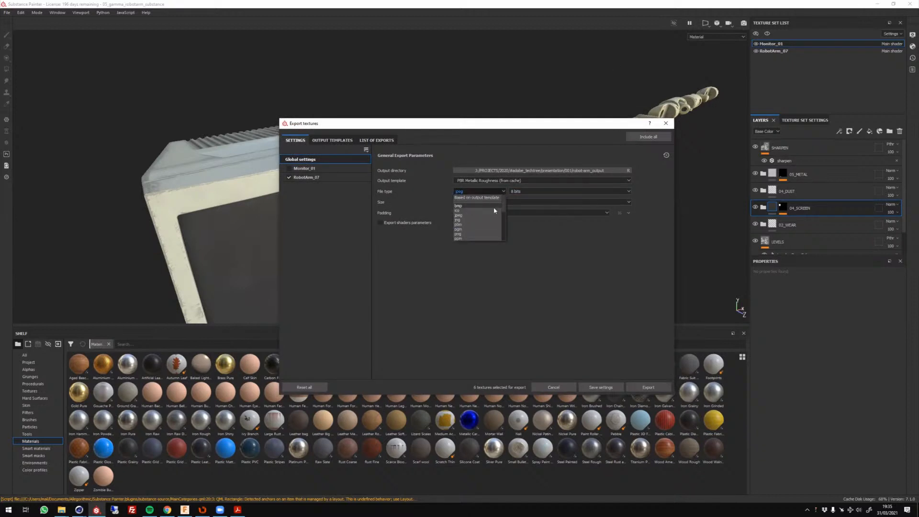
{"action": "left_click", "coordinate": [467, 197]}
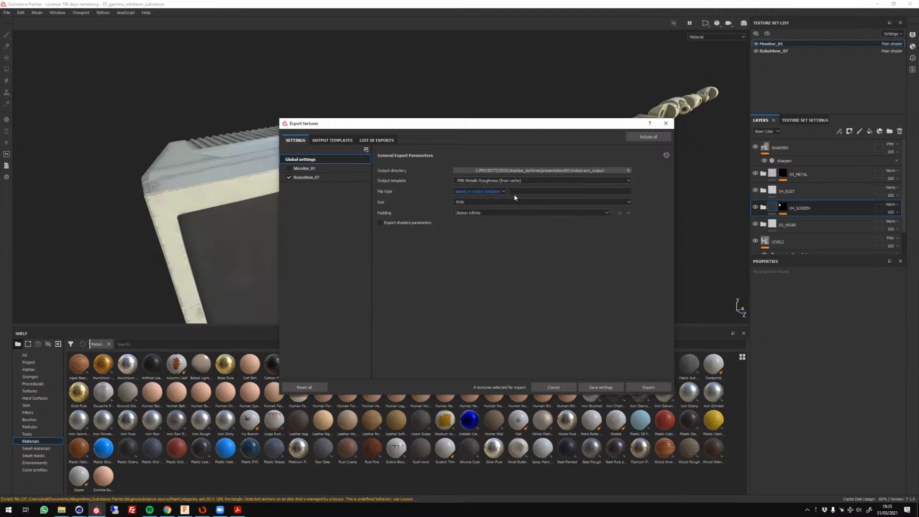
{"action": "left_click", "coordinate": [379, 142]}
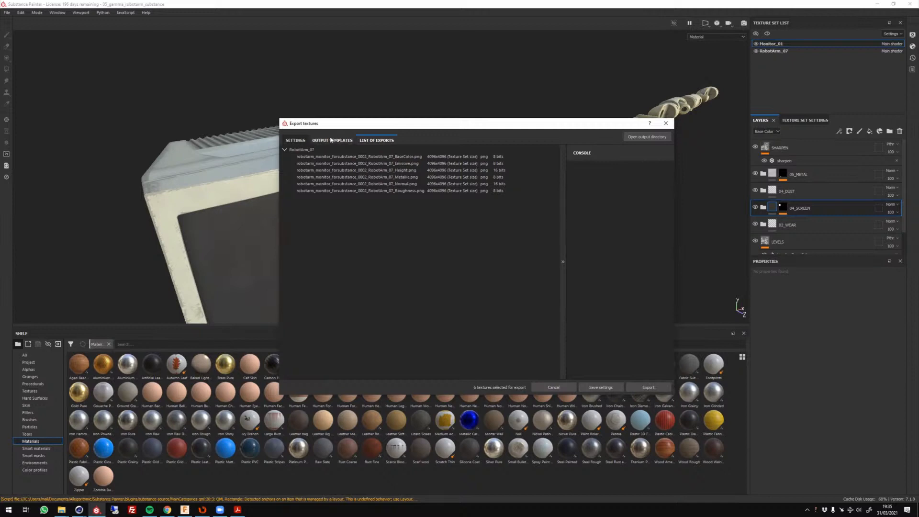
{"action": "left_click", "coordinate": [295, 141]}
Set the export file type back to jpeg.
{"action": "left_click", "coordinate": [493, 191]}
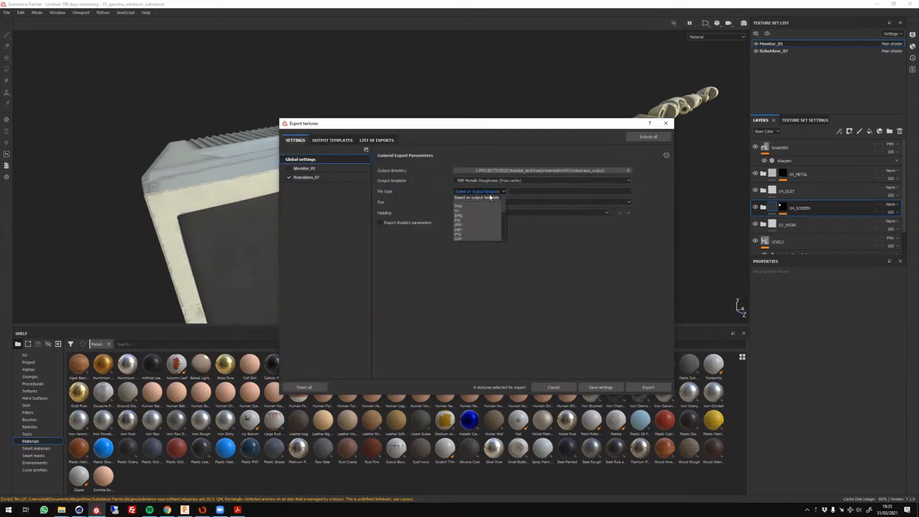
{"action": "left_click", "coordinate": [475, 199]}
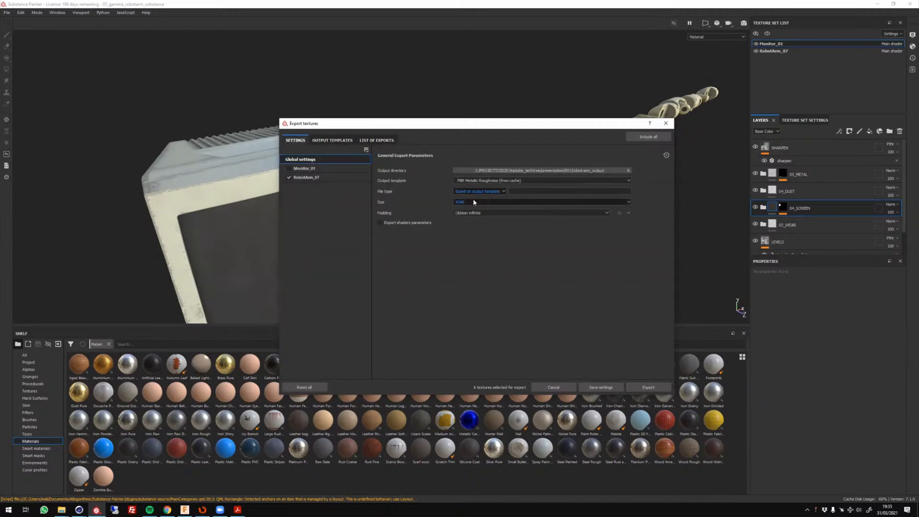
{"action": "left_click", "coordinate": [485, 192]}
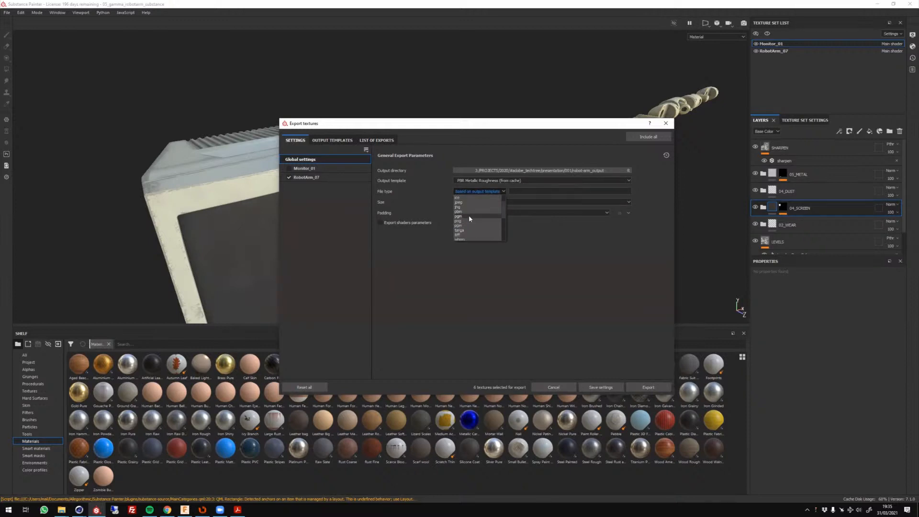
{"action": "left_click", "coordinate": [468, 215]}
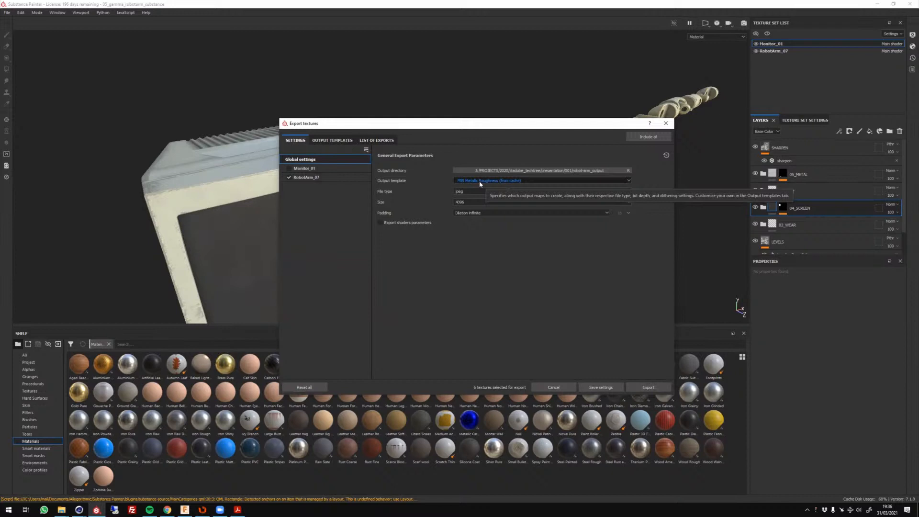
Review the output templates and the texture size options up to 8192 in the general export parameters, keeping the current choices.
{"action": "left_click", "coordinate": [478, 184]}
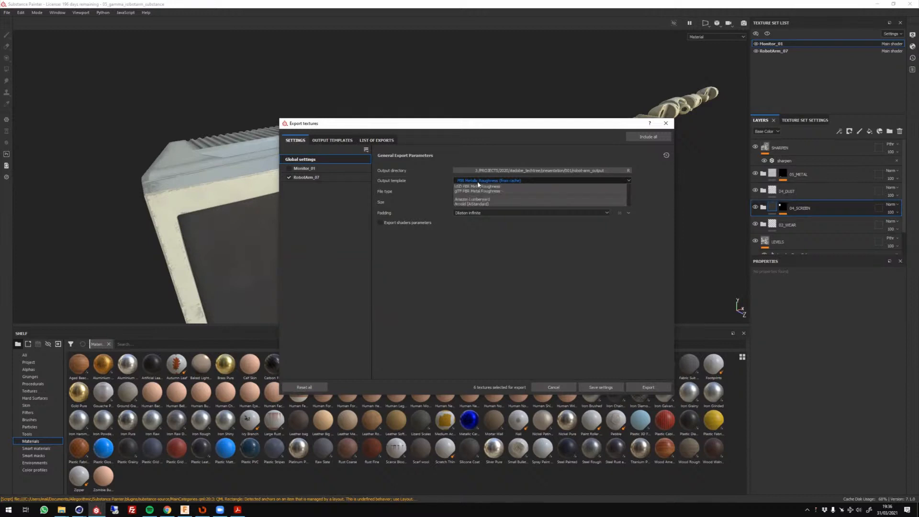
{"action": "left_click", "coordinate": [448, 259]}
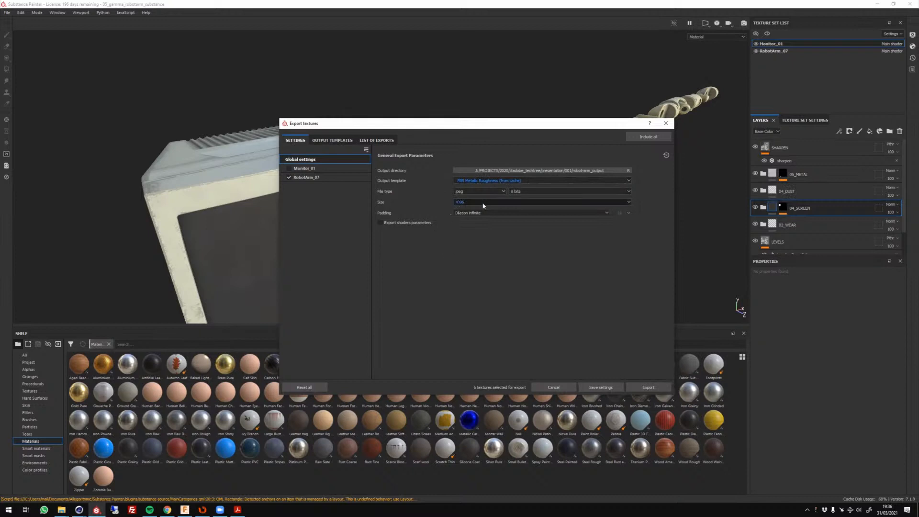
{"action": "left_click", "coordinate": [461, 204]}
{"action": "left_click", "coordinate": [462, 205]}
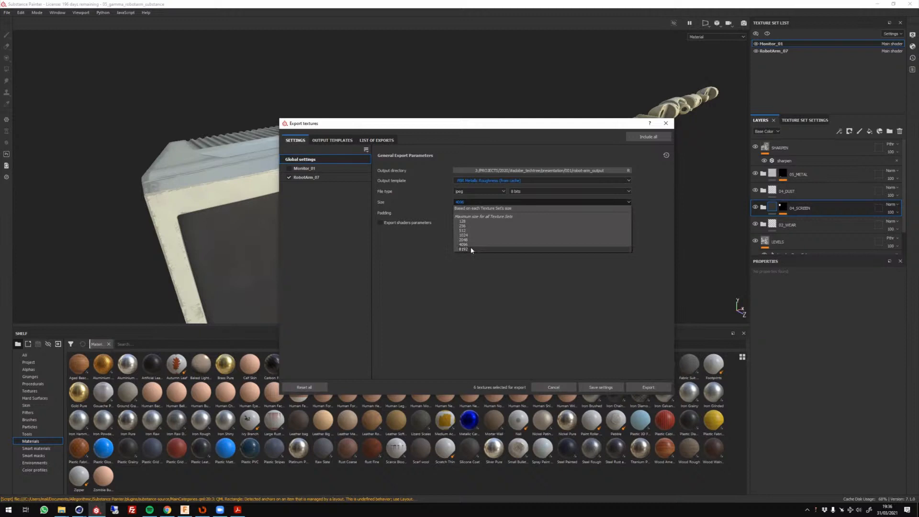
{"action": "left_click", "coordinate": [481, 323]}
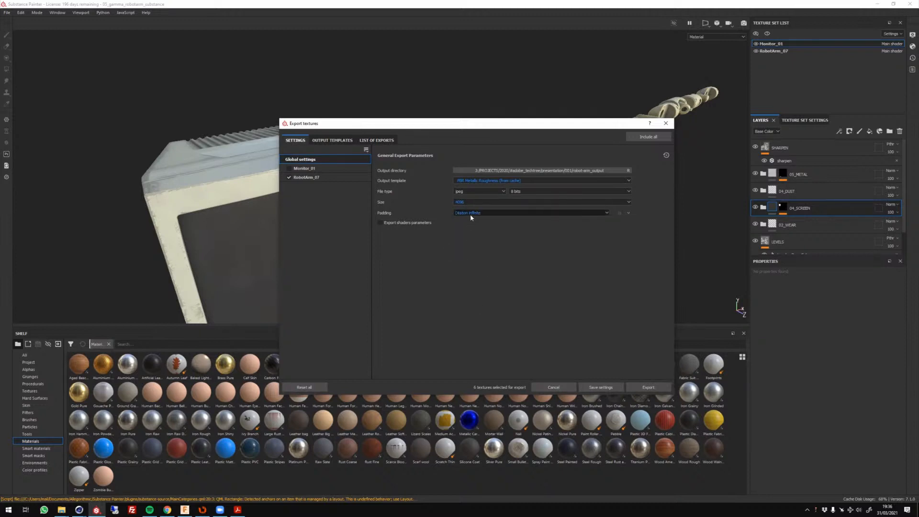
Review the padding options for the exported textures, keep Dilation infinite, and close the export settings without exporting.
{"action": "left_click", "coordinate": [470, 214]}
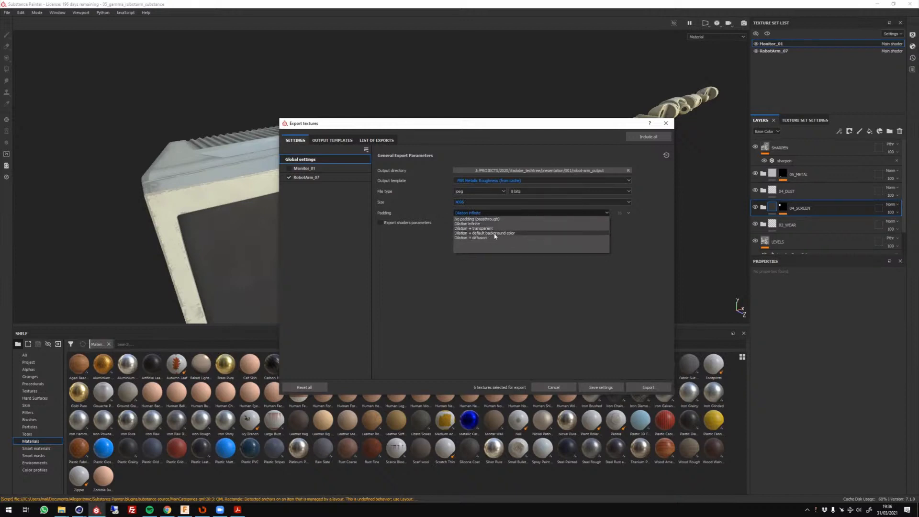
{"action": "left_click", "coordinate": [420, 302]}
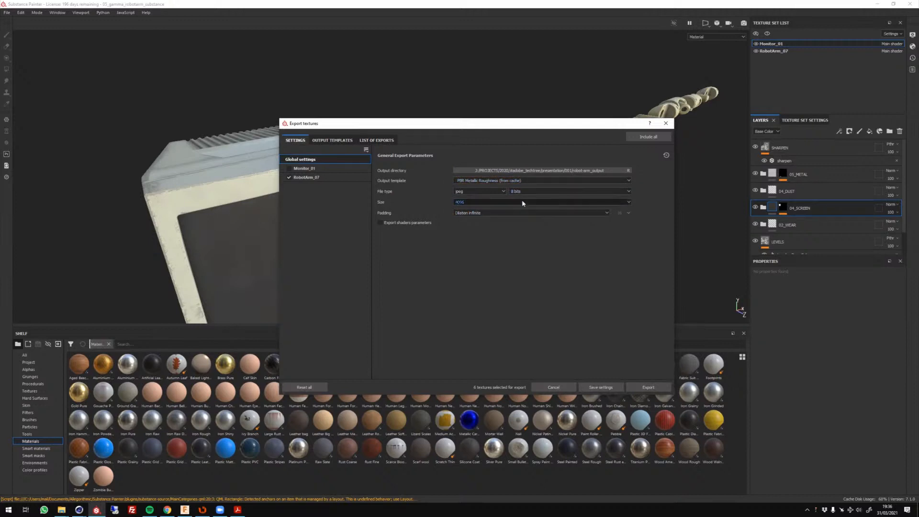
{"action": "mouse_move", "coordinate": [479, 216]}
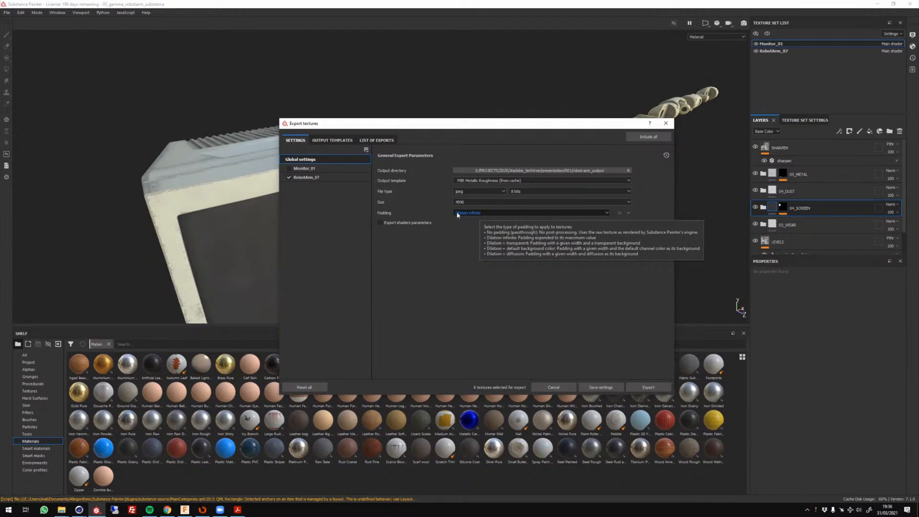
{"action": "left_click", "coordinate": [459, 214]}
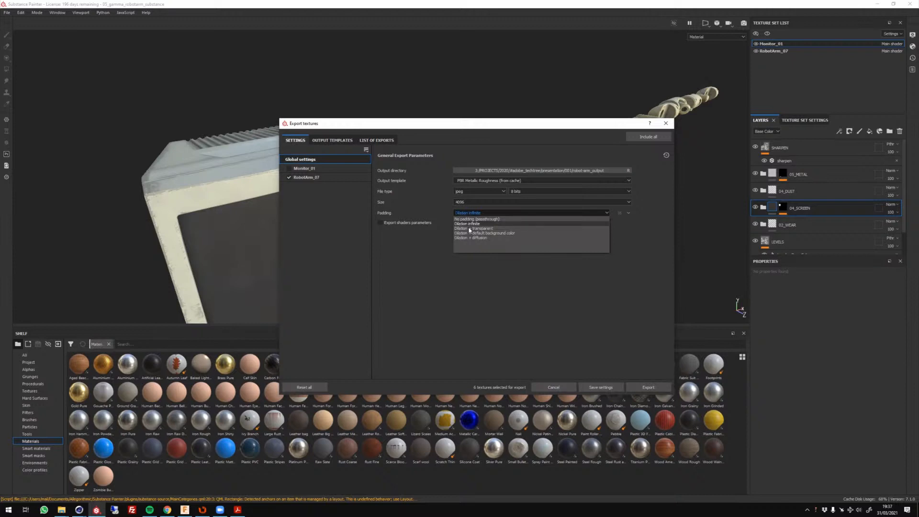
{"action": "left_click", "coordinate": [475, 291]}
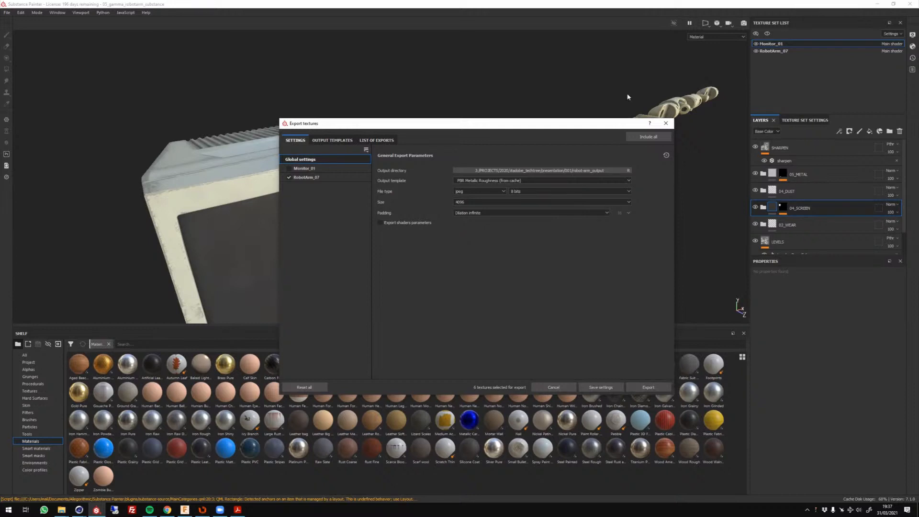
{"action": "left_click", "coordinate": [665, 123]}
Review the mesh map baking parameters in the texture set settings of Monitor_01, and leave them without baking.
{"action": "left_click", "coordinate": [811, 120]}
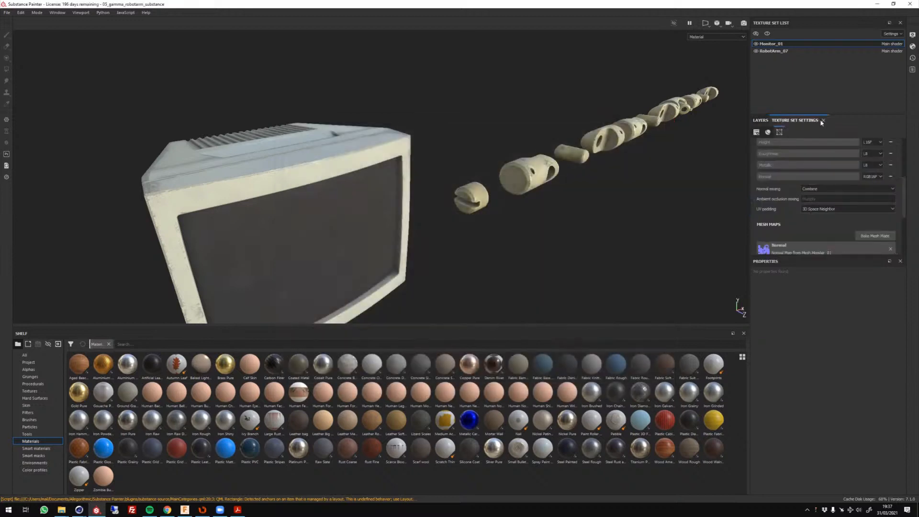
{"action": "left_click", "coordinate": [883, 236]}
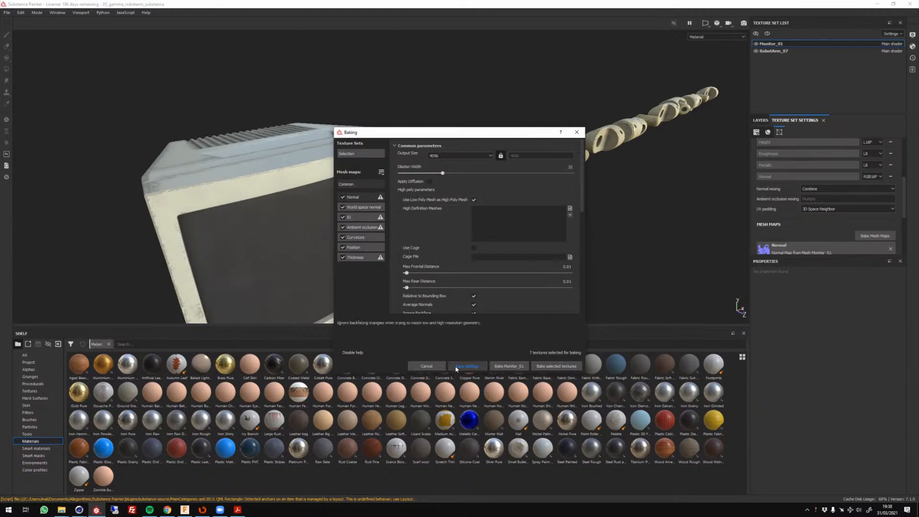
{"action": "left_click", "coordinate": [426, 366]}
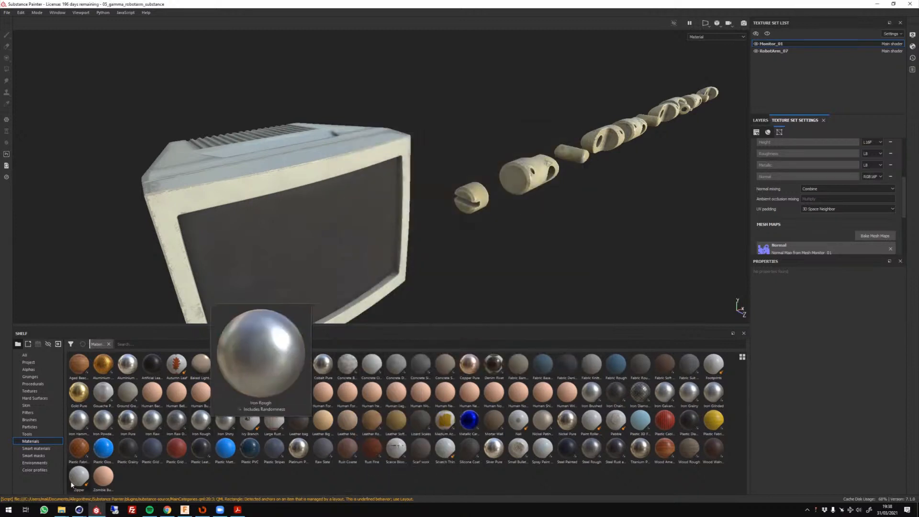
Switch to Cinema 4D.
{"action": "mouse_move", "coordinate": [79, 510]}
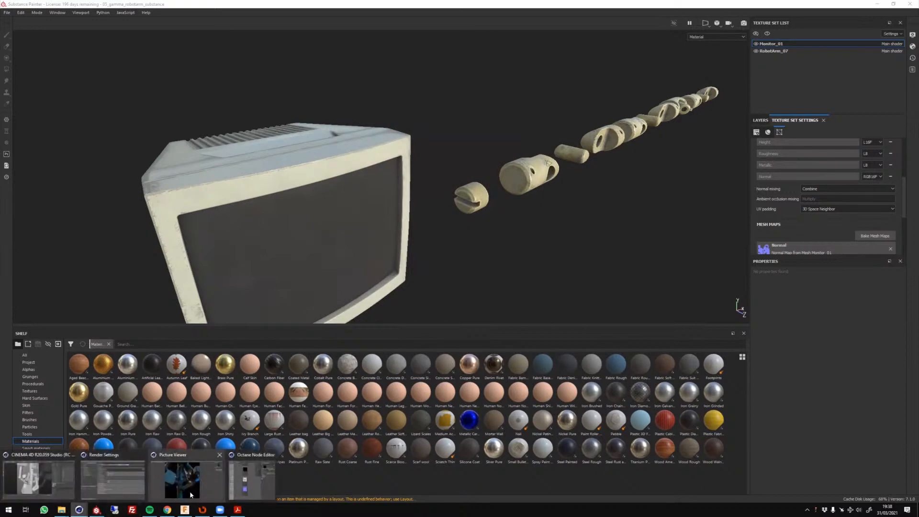
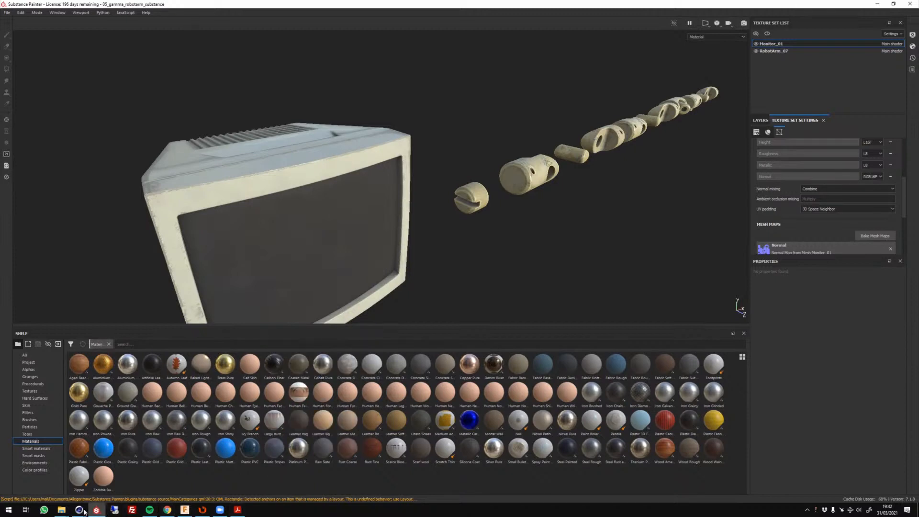
Switch to the robot arm scene in Cinema 4D and collapse the small arm hierarchies and their parent null 05_ARM1.
{"action": "mouse_move", "coordinate": [73, 507]}
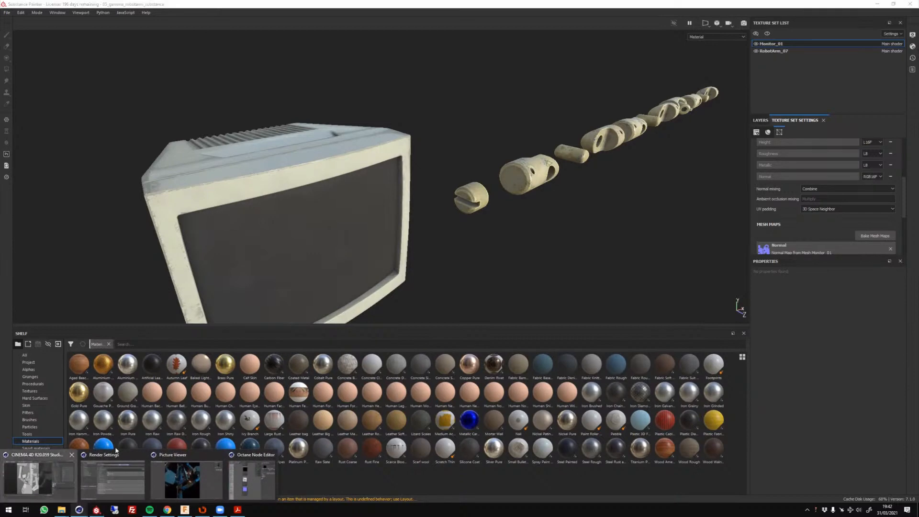
{"action": "left_click", "coordinate": [42, 484]}
{"action": "left_click", "coordinate": [424, 140]}
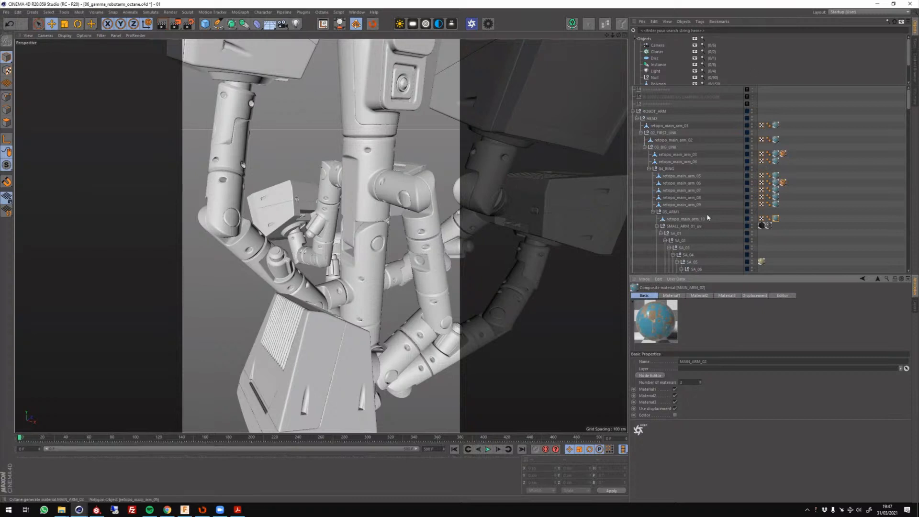
{"action": "left_click", "coordinate": [657, 226]}
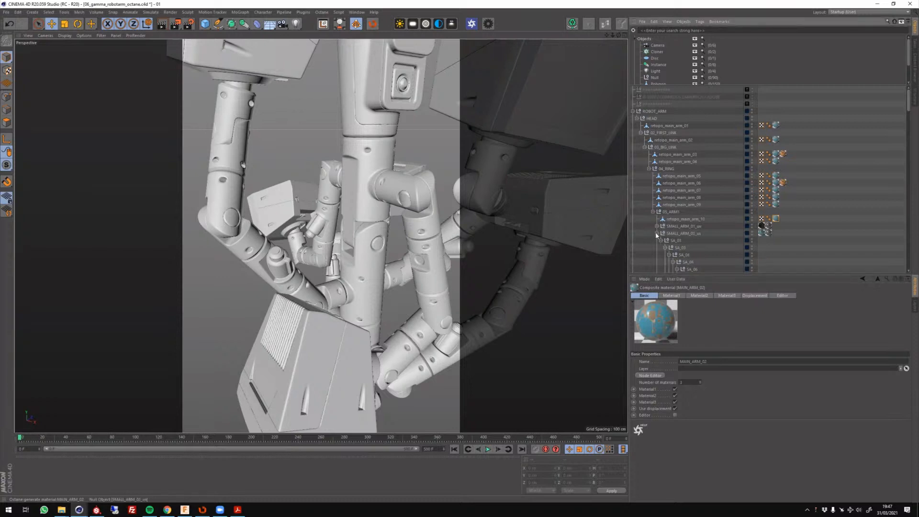
{"action": "left_click", "coordinate": [656, 233]}
{"action": "left_click", "coordinate": [658, 240]}
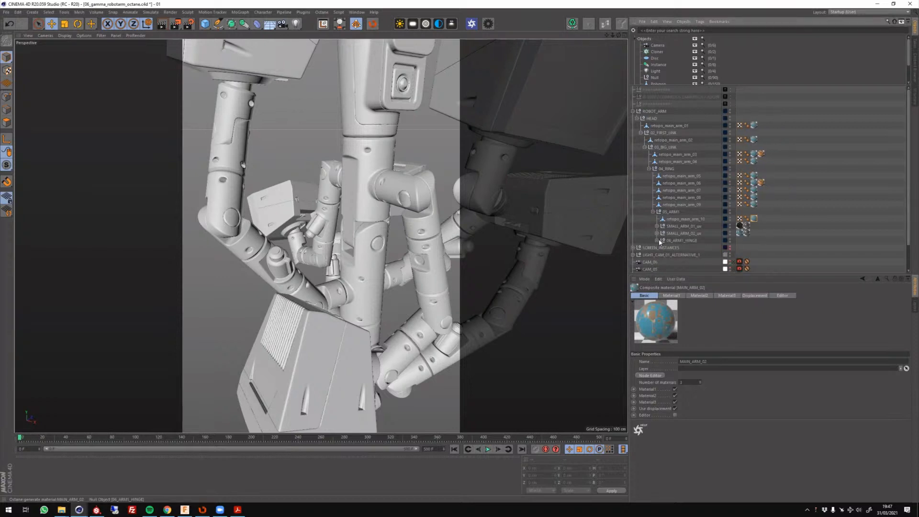
{"action": "left_click", "coordinate": [653, 211]}
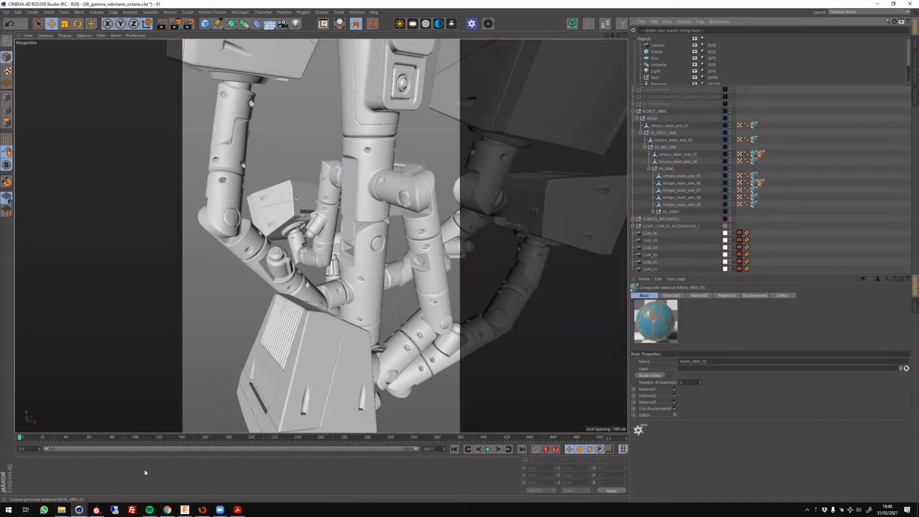
Make the open tree bark scene 07_gamma_tree-bark.c4d the active document.
{"action": "mouse_move", "coordinate": [79, 510]}
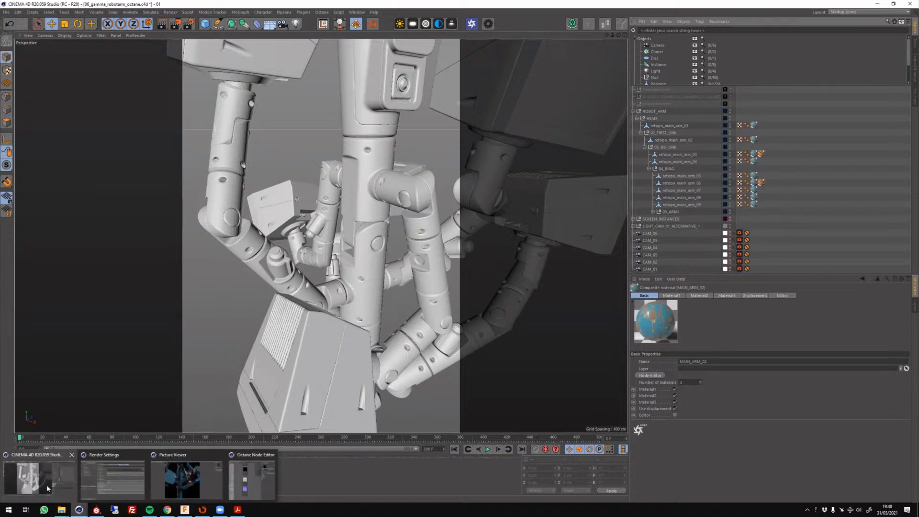
{"action": "left_click", "coordinate": [48, 488]}
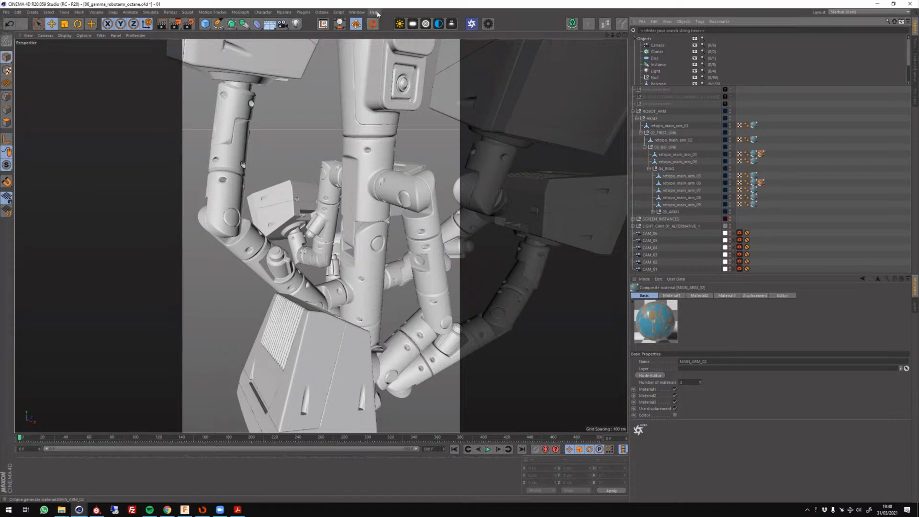
{"action": "left_click", "coordinate": [358, 13]}
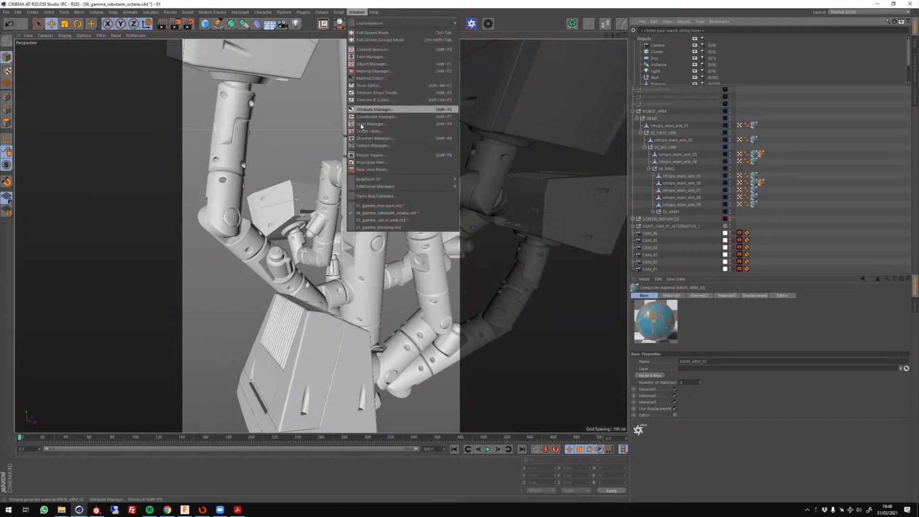
{"action": "left_click", "coordinate": [408, 209]}
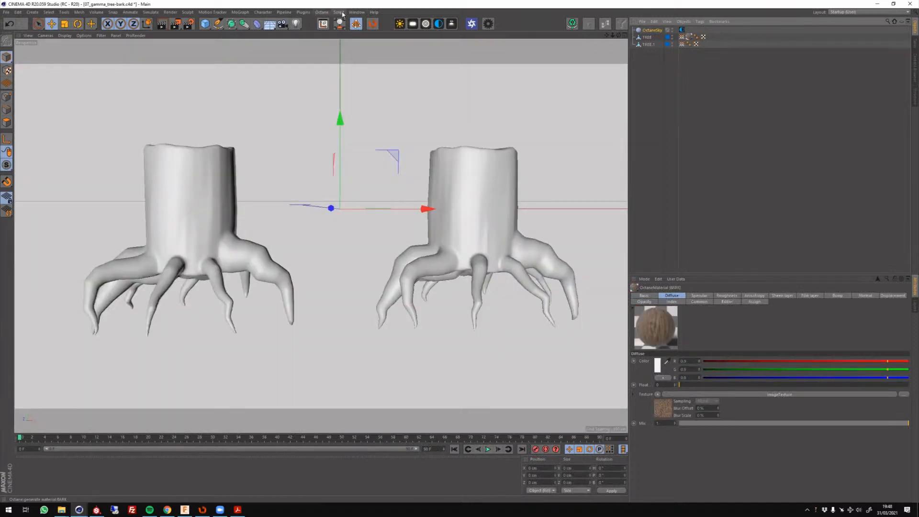
Open the Picture Viewer at full screen size and compare the bark-textured tree stump with the untextured one in the render.
{"action": "left_click", "coordinate": [357, 12]}
{"action": "left_click", "coordinate": [393, 156]}
{"action": "double_click", "coordinate": [688, 150]}
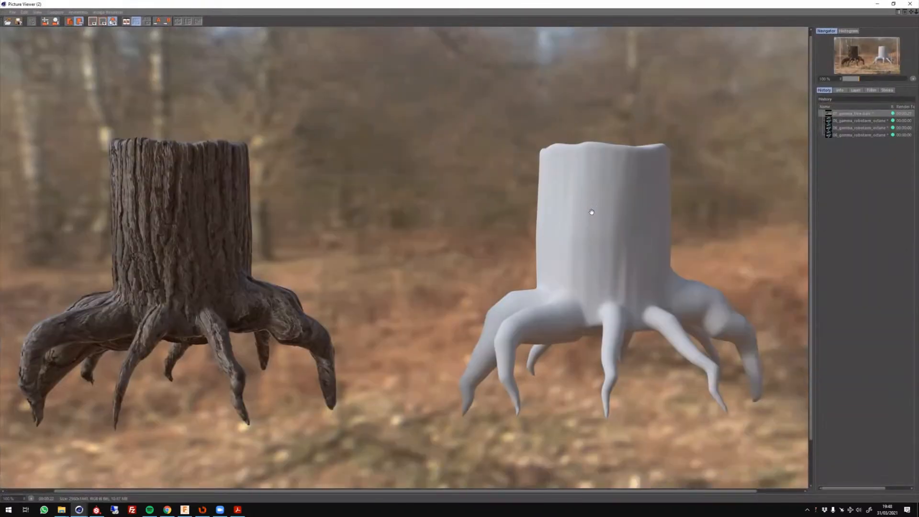
{"action": "left_click_drag", "start_coordinate": [588, 208], "coordinate": [561, 200]}
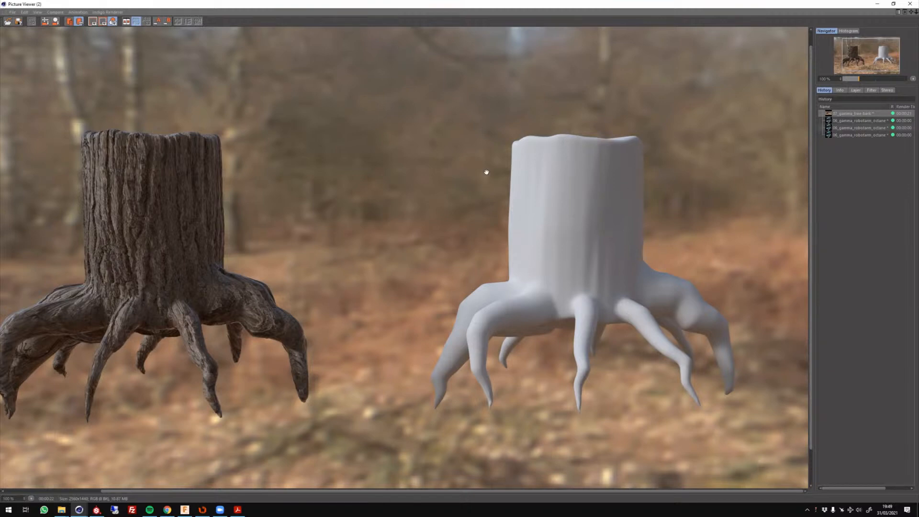
{"action": "left_click_drag", "start_coordinate": [599, 284], "coordinate": [610, 286]}
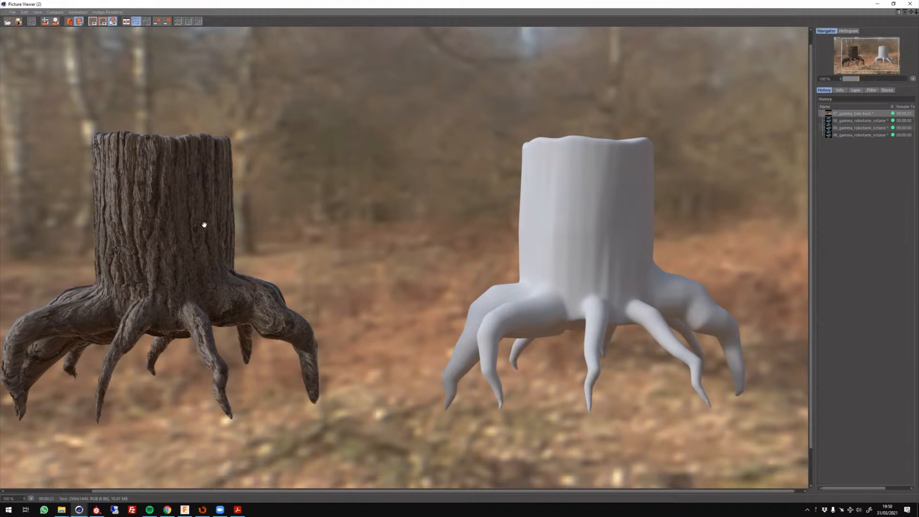
{"action": "left_click_drag", "start_coordinate": [193, 250], "coordinate": [257, 277]}
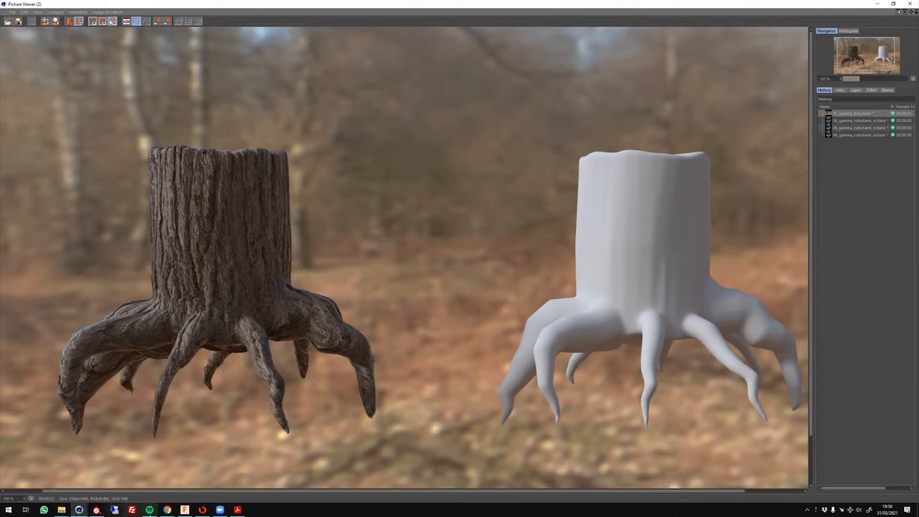
Switch to the Substance Source website in Chrome, maximize its window and browse the highlighted material collections.
{"action": "left_click", "coordinate": [167, 510]}
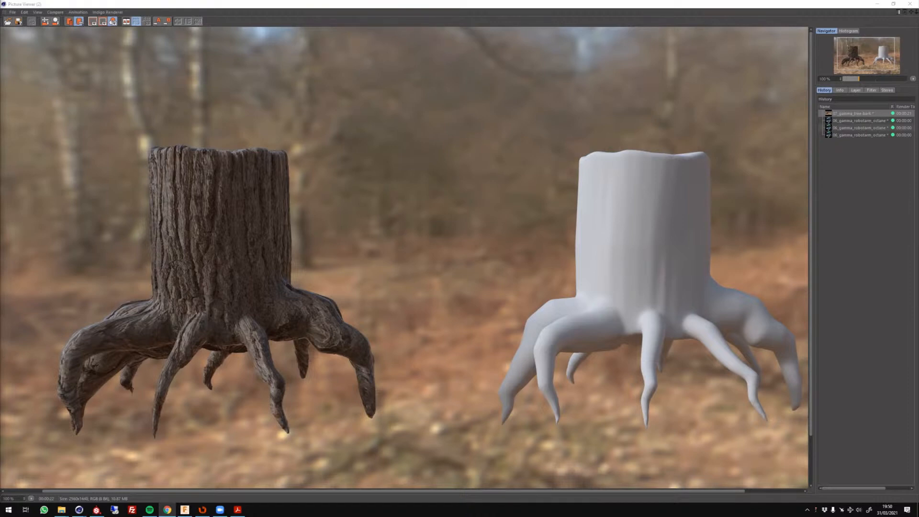
{"action": "left_click_drag", "start_coordinate": [333, 20], "coordinate": [359, 37]}
{"action": "double_click", "coordinate": [359, 37]}
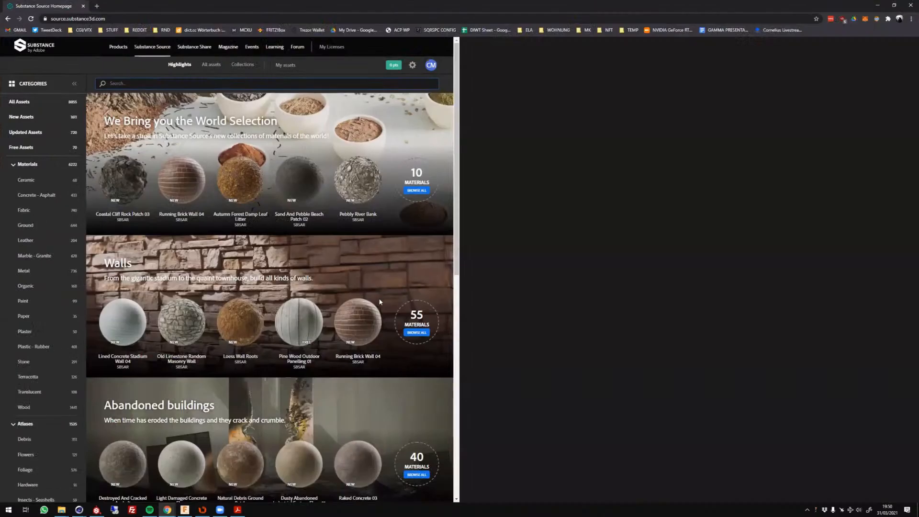
{"action": "scroll", "coordinate": [377, 309], "scroll_direction": "down", "scroll_amount": 4}
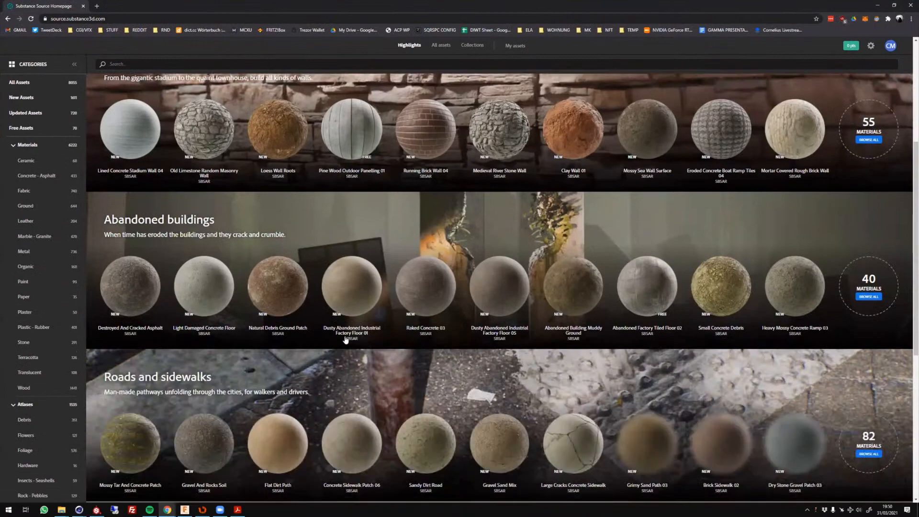
{"action": "scroll", "coordinate": [297, 346], "scroll_direction": "up", "scroll_amount": 4}
{"action": "scroll", "coordinate": [263, 309], "scroll_direction": "down", "scroll_amount": 1}
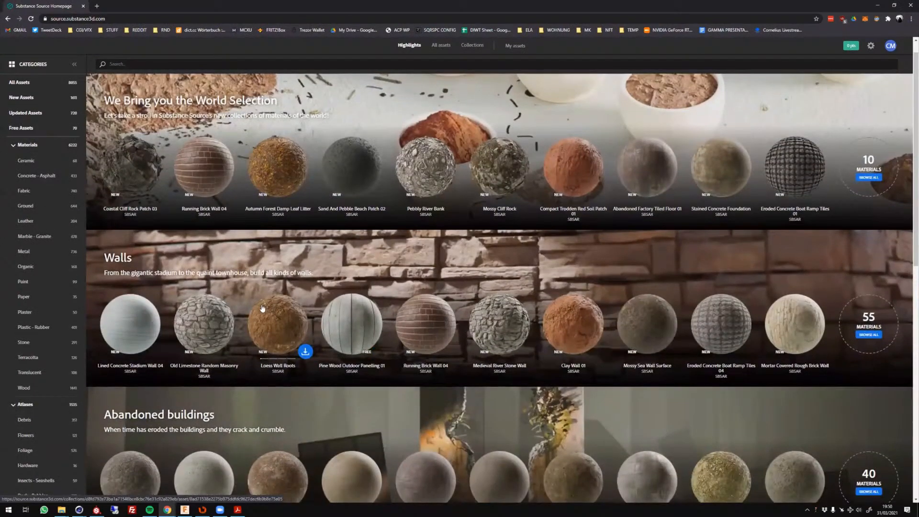
{"action": "scroll", "coordinate": [263, 309], "scroll_direction": "down", "scroll_amount": 2}
{"action": "scroll", "coordinate": [258, 309], "scroll_direction": "down", "scroll_amount": 8}
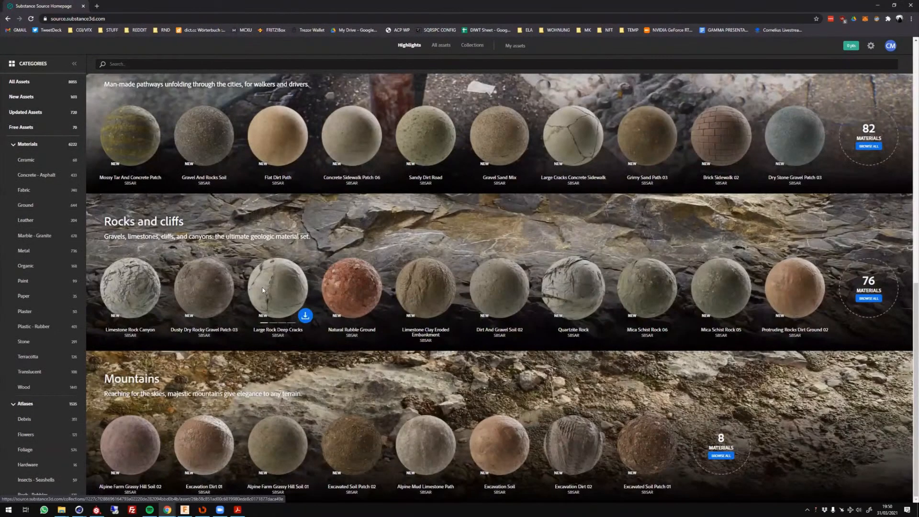
{"action": "scroll", "coordinate": [263, 290], "scroll_direction": "up", "scroll_amount": 10}
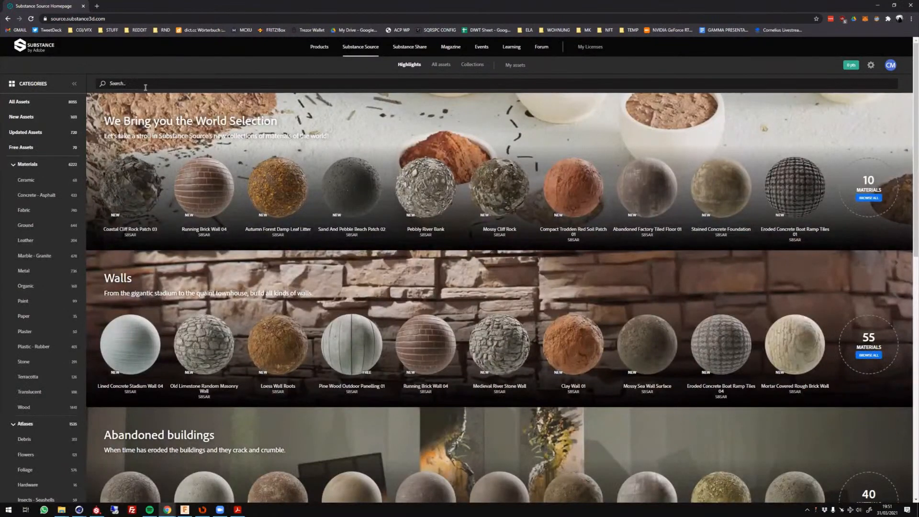
Search the Substance Source library for bark.
{"action": "left_click", "coordinate": [145, 86]}
{"action": "type", "text": "bark"}
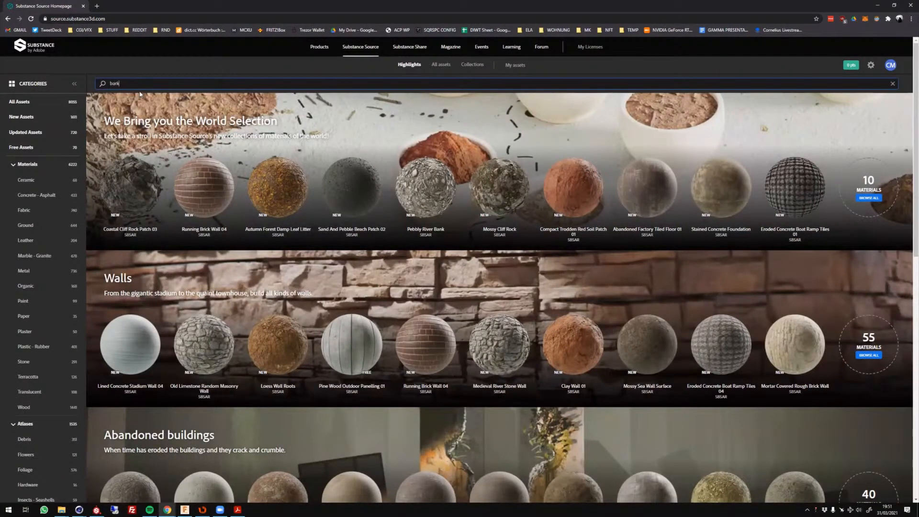
{"action": "key", "text": "Return"}
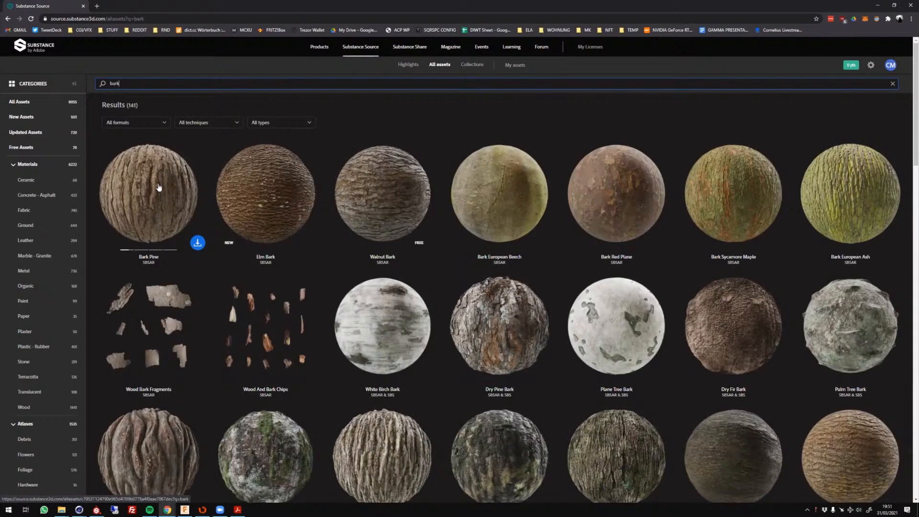
Open the Bark Pine material to review its 3D preview, presets and main parameters, and return to the bark results.
{"action": "left_click", "coordinate": [221, 195]}
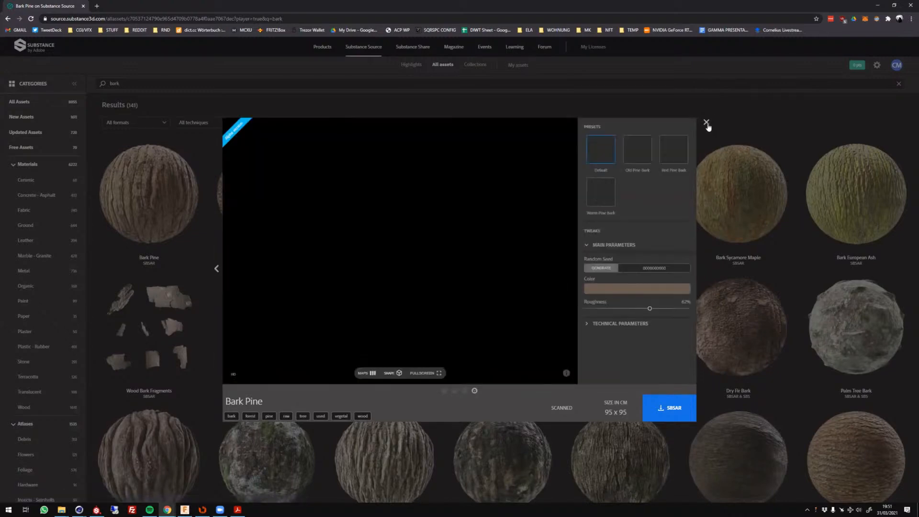
{"action": "left_click_drag", "start_coordinate": [697, 144], "coordinate": [663, 288]}
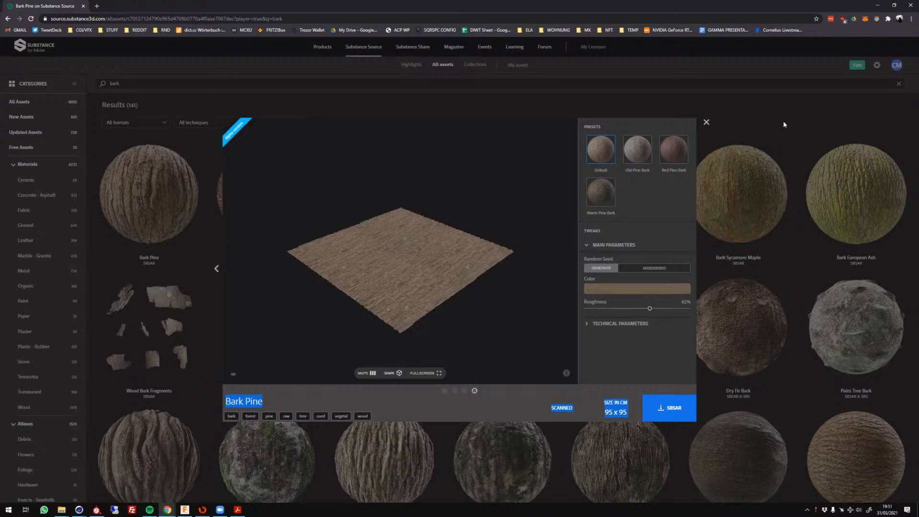
{"action": "left_click", "coordinate": [706, 124]}
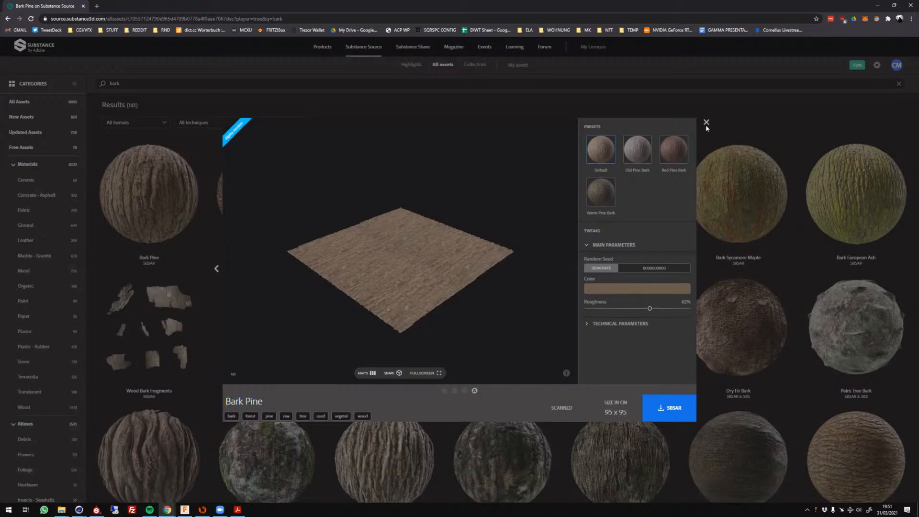
{"action": "scroll", "coordinate": [496, 170], "scroll_direction": "down", "scroll_amount": 1}
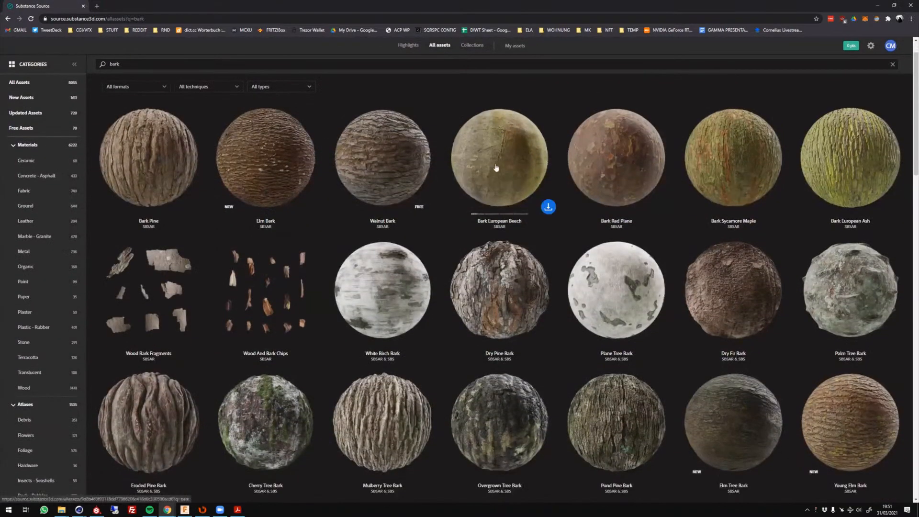
Return to the Cinema 4D Picture Viewer and examine the bark detail on the textured tree stump.
{"action": "left_click", "coordinate": [79, 509]}
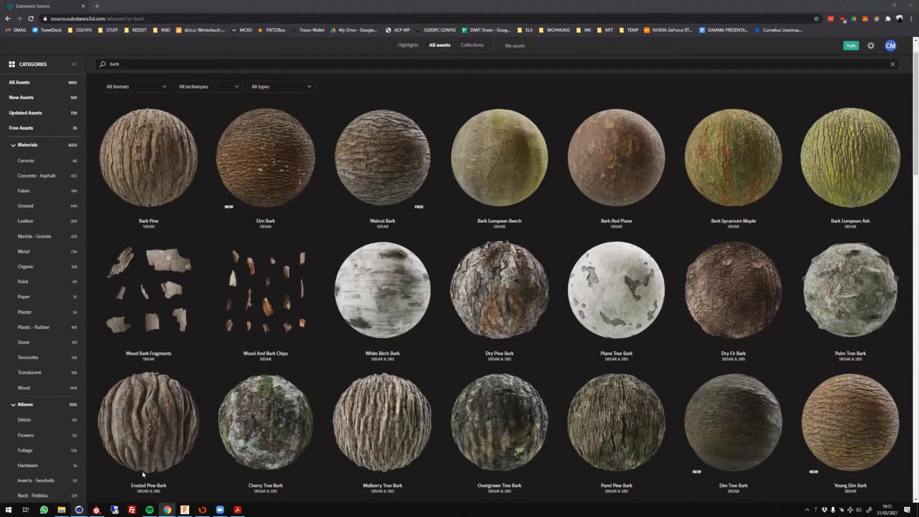
{"action": "left_click", "coordinate": [316, 478]}
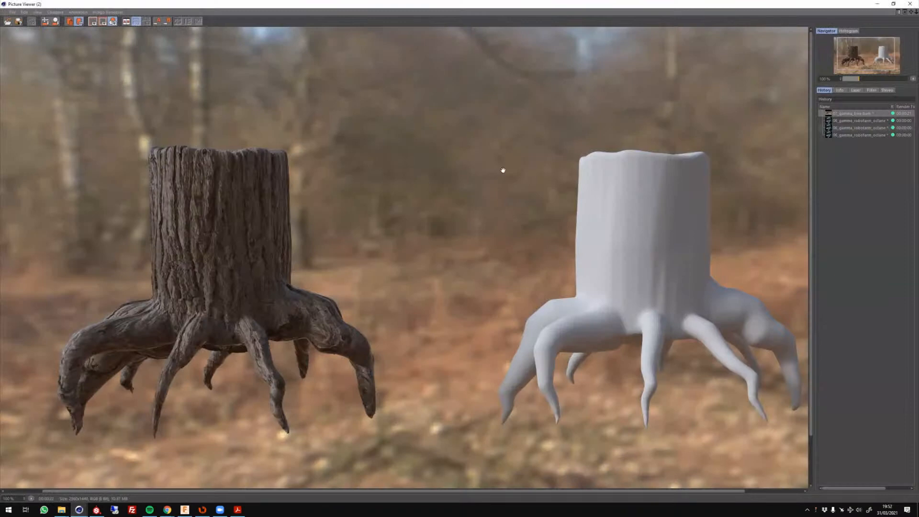
{"action": "left_click_drag", "start_coordinate": [183, 341], "coordinate": [227, 329]}
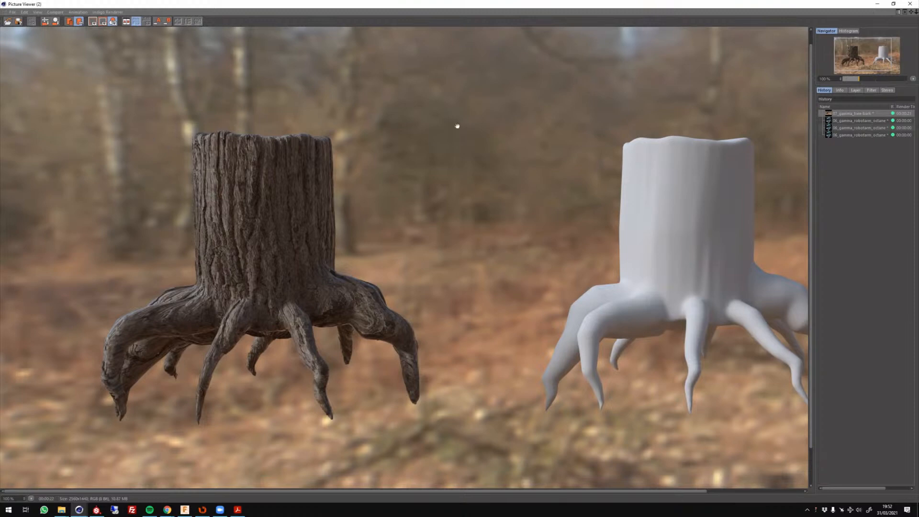
Minimize the Picture Viewer and make the robot arm scene 06_gamma_robotarm_octane.c4d the active document.
{"action": "left_click", "coordinate": [879, 4]}
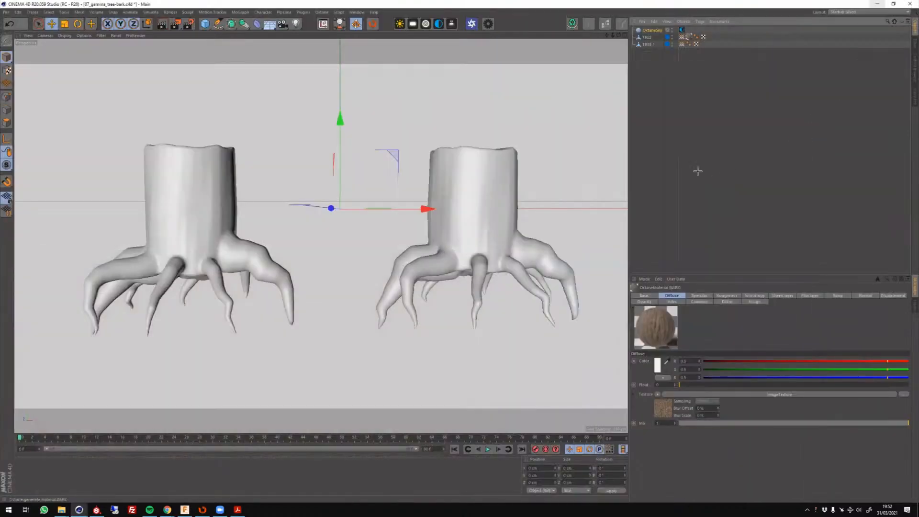
{"action": "left_click", "coordinate": [357, 12]}
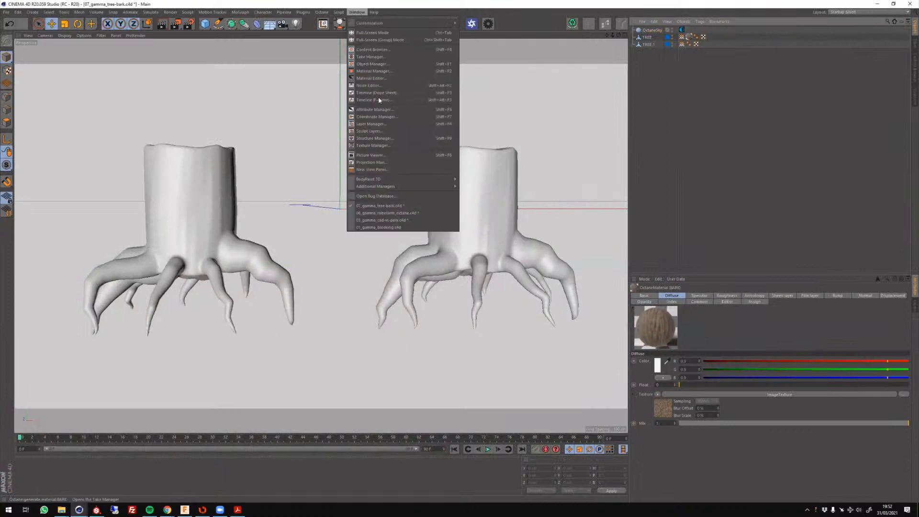
{"action": "left_click", "coordinate": [417, 217]}
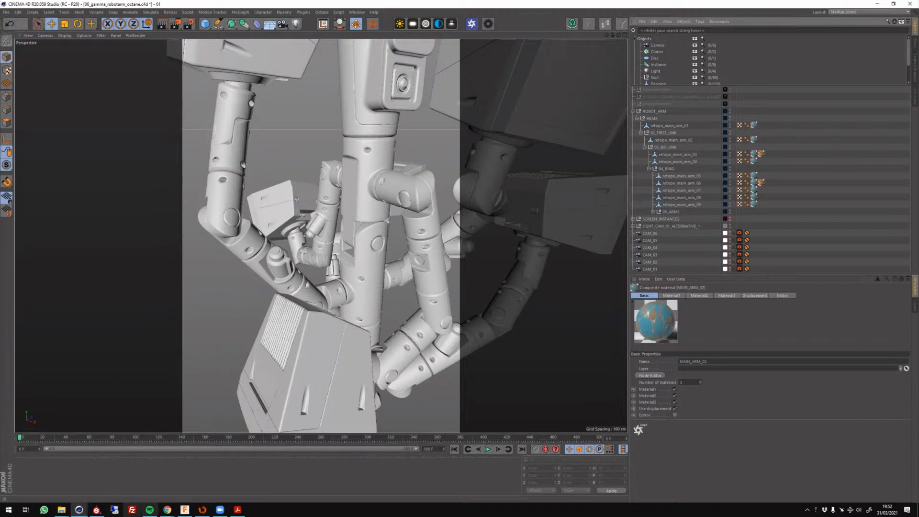
Switch back to Substance Source in Chrome and look over the bark materials and the material, atlas and decal categories.
{"action": "mouse_move", "coordinate": [168, 510]}
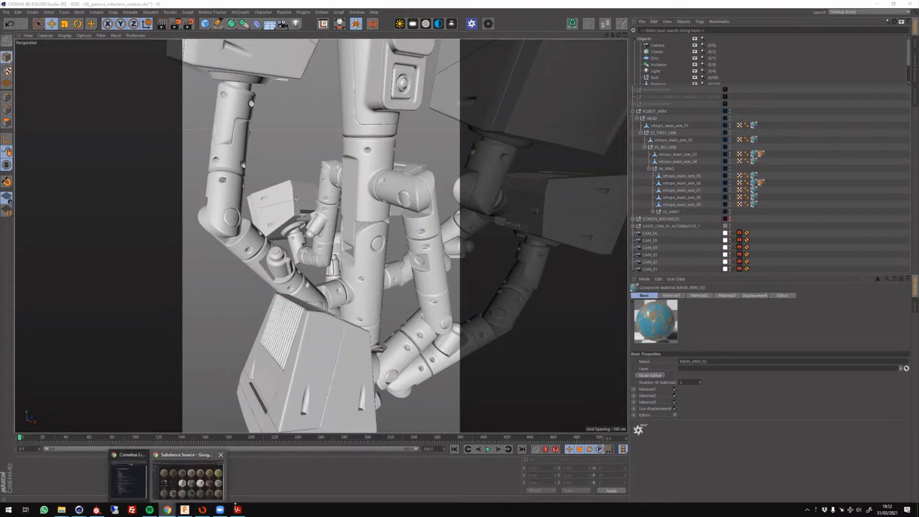
{"action": "left_click", "coordinate": [188, 478]}
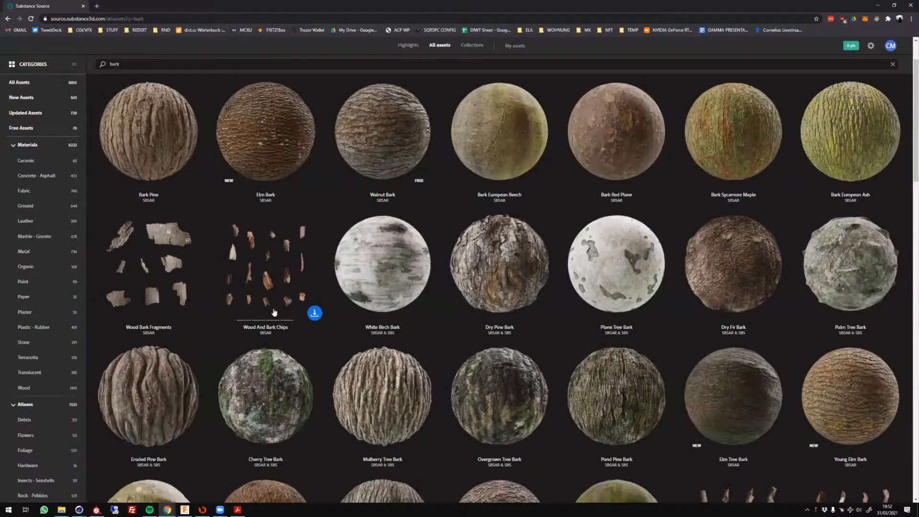
{"action": "scroll", "coordinate": [268, 318], "scroll_direction": "down", "scroll_amount": 1}
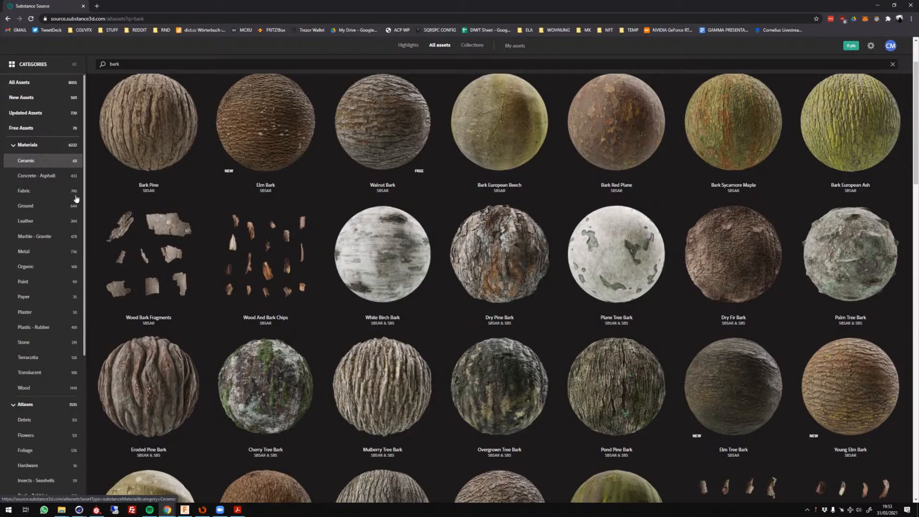
{"action": "scroll", "coordinate": [55, 168], "scroll_direction": "down", "scroll_amount": 4}
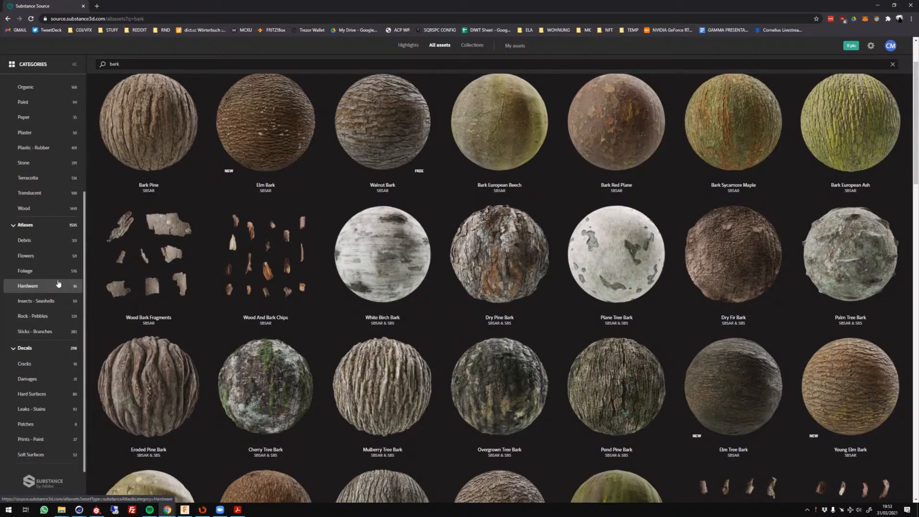
Browse the remaining bark search results for tree bark, bark chunk and wood assets, and return to the robot arm scene in Cinema 4D.
{"action": "scroll", "coordinate": [58, 284], "scroll_direction": "up", "scroll_amount": 4}
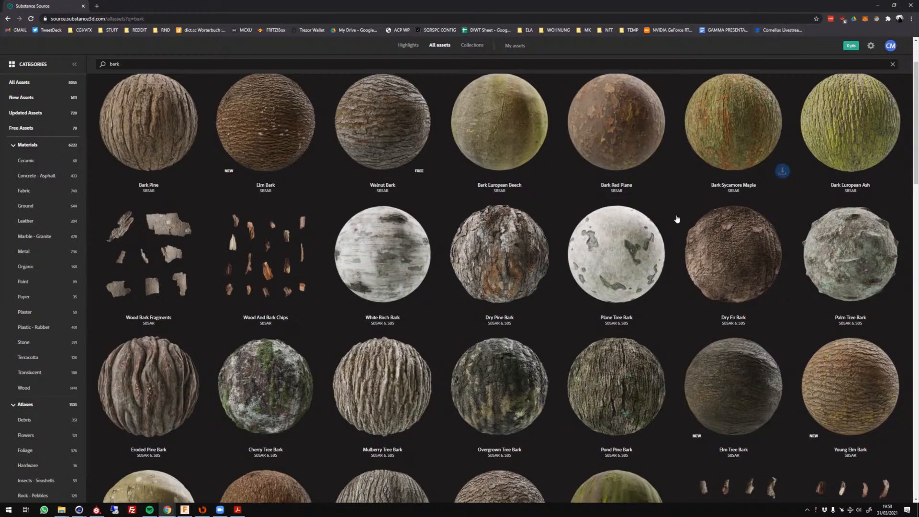
{"action": "scroll", "coordinate": [673, 221], "scroll_direction": "down", "scroll_amount": 1}
{"action": "scroll", "coordinate": [474, 238], "scroll_direction": "down", "scroll_amount": 5}
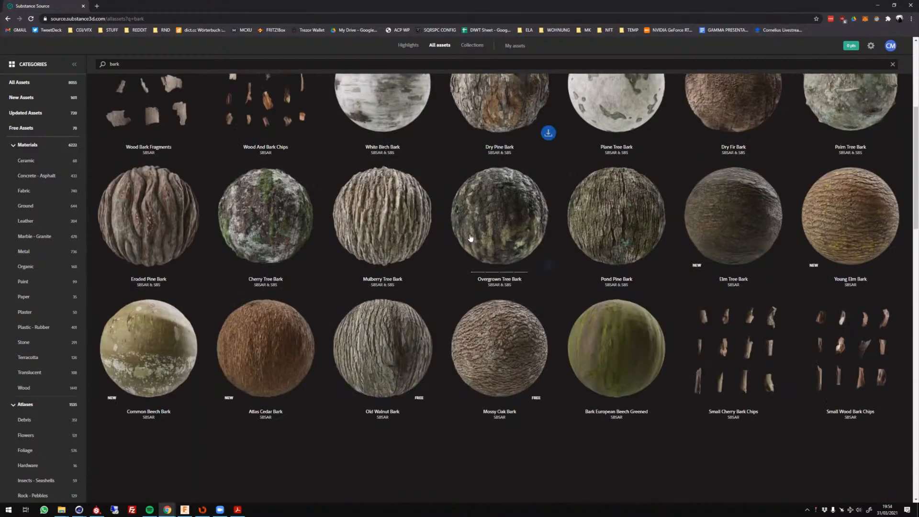
{"action": "scroll", "coordinate": [460, 238], "scroll_direction": "down", "scroll_amount": 6}
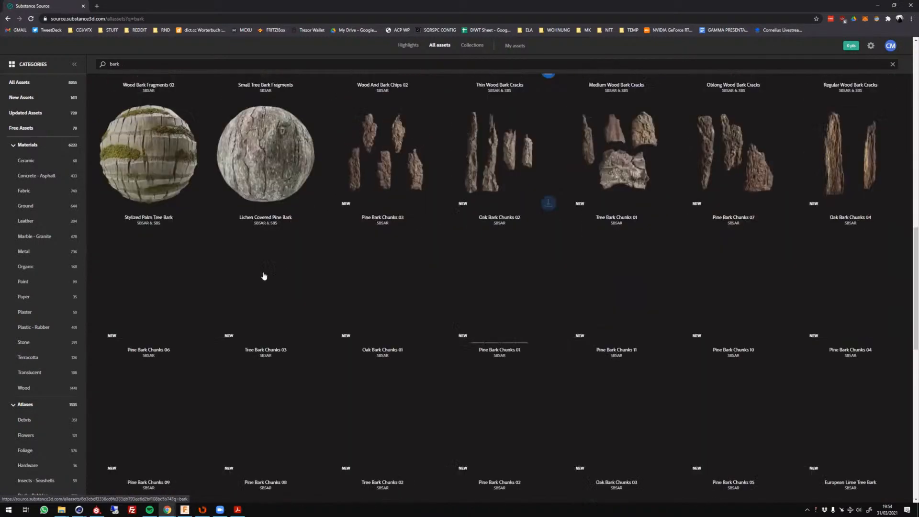
{"action": "scroll", "coordinate": [234, 282], "scroll_direction": "down", "scroll_amount": 6}
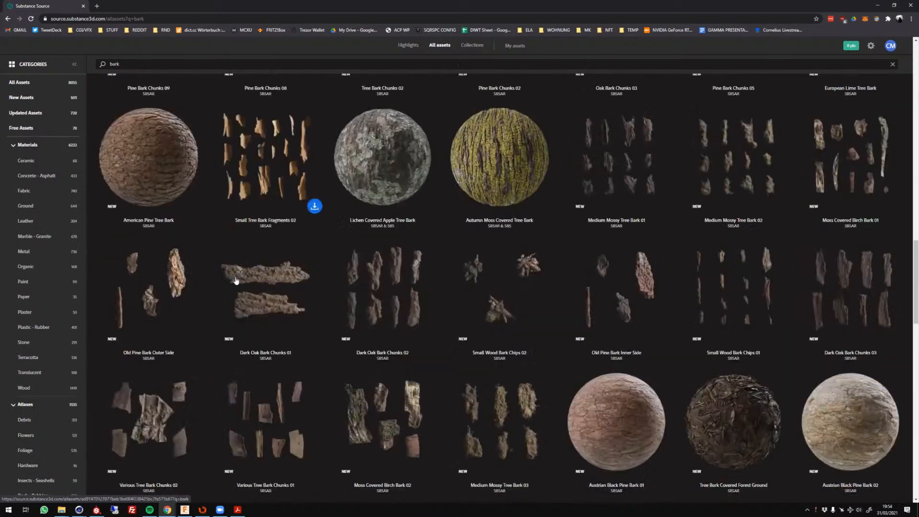
{"action": "scroll", "coordinate": [233, 258], "scroll_direction": "down", "scroll_amount": 6}
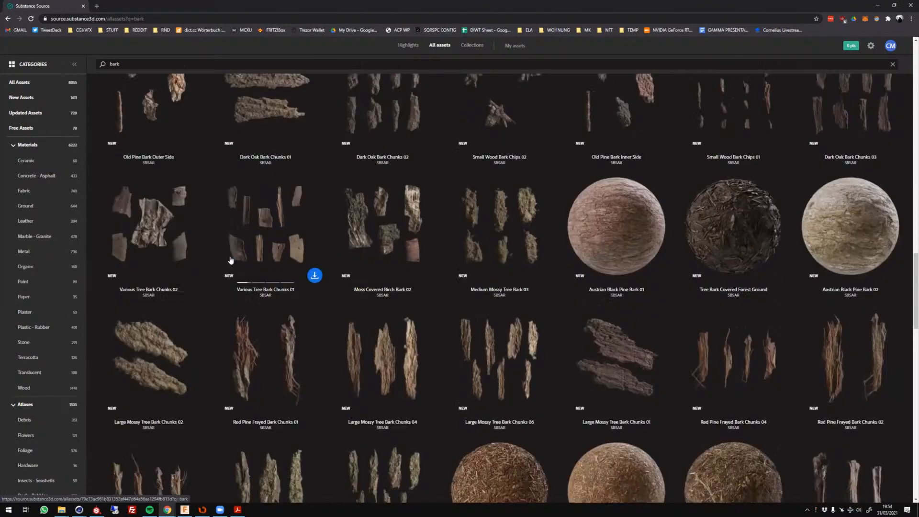
{"action": "scroll", "coordinate": [229, 261], "scroll_direction": "down", "scroll_amount": 3}
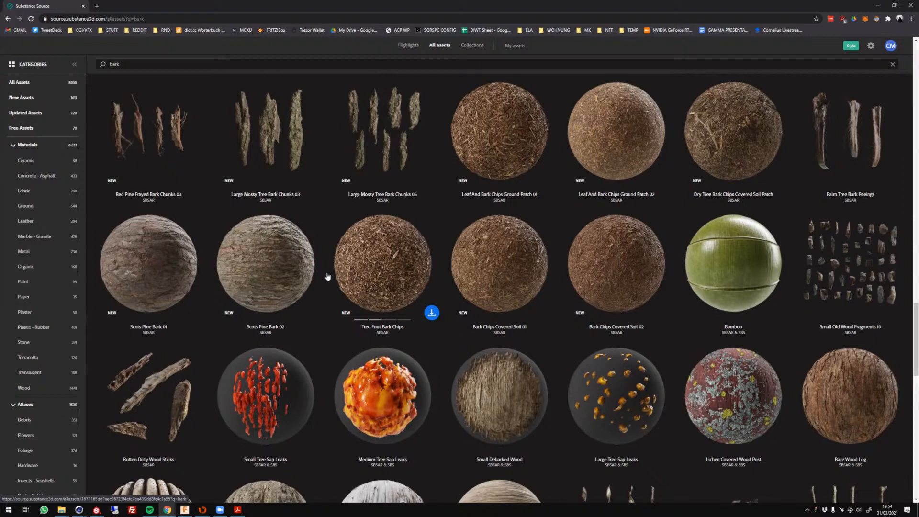
{"action": "scroll", "coordinate": [438, 309], "scroll_direction": "down", "scroll_amount": 1}
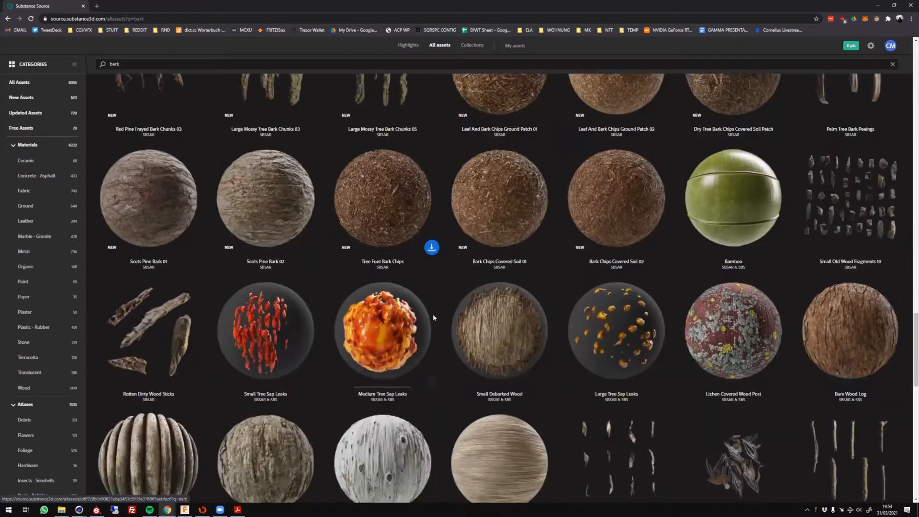
{"action": "scroll", "coordinate": [434, 317], "scroll_direction": "down", "scroll_amount": 2}
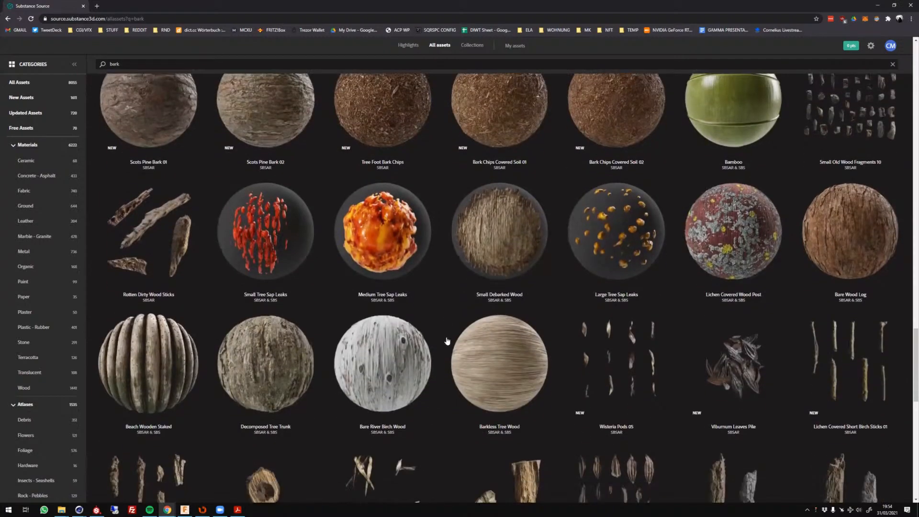
{"action": "scroll", "coordinate": [445, 340], "scroll_direction": "down", "scroll_amount": 2}
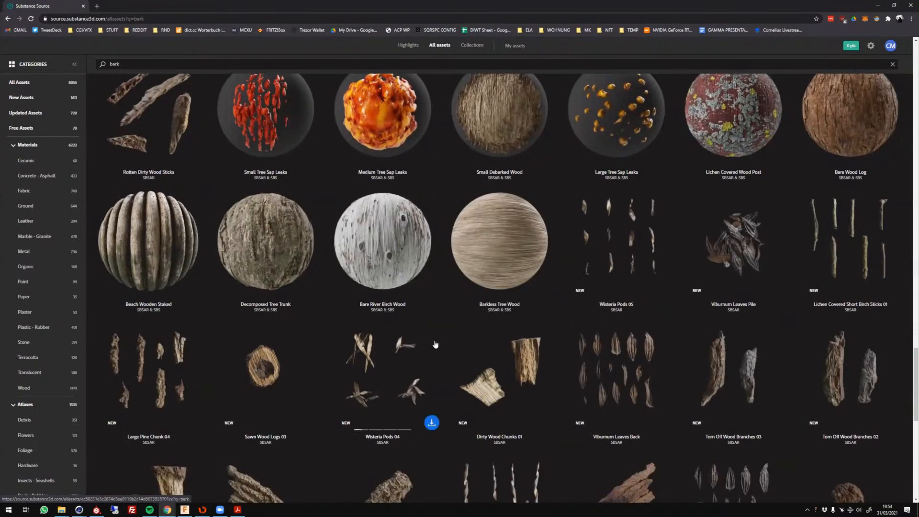
{"action": "left_click", "coordinate": [877, 6]}
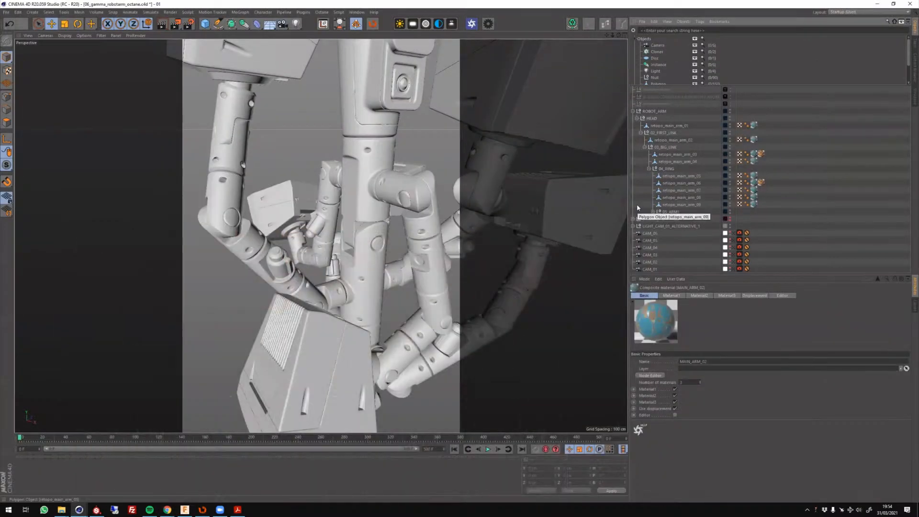
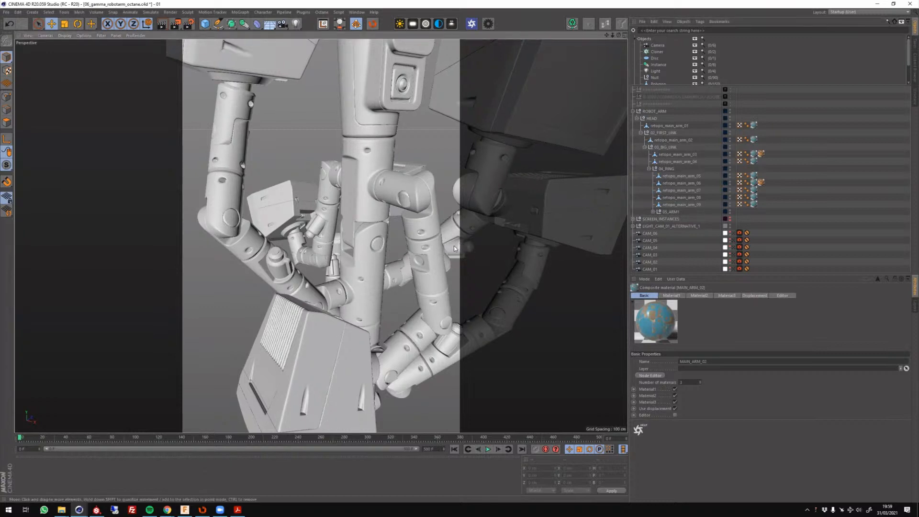
{"action": "left_click", "coordinate": [378, 209]}
{"action": "left_click_drag", "start_coordinate": [377, 211], "coordinate": [395, 241], "text": "alt"}
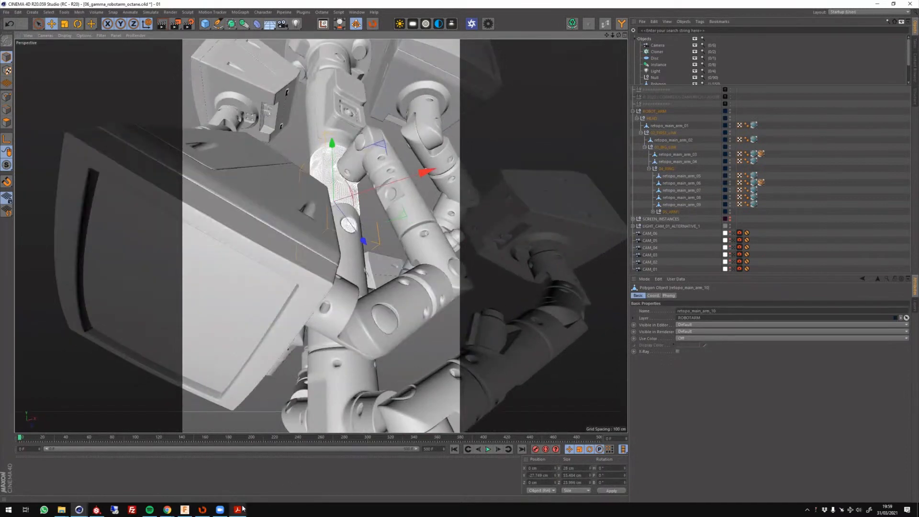
Switch to presentation_001.pdf in Acrobat and view the finished robot arm renders in full screen mode.
{"action": "mouse_move", "coordinate": [243, 510]}
{"action": "left_click", "coordinate": [251, 495]}
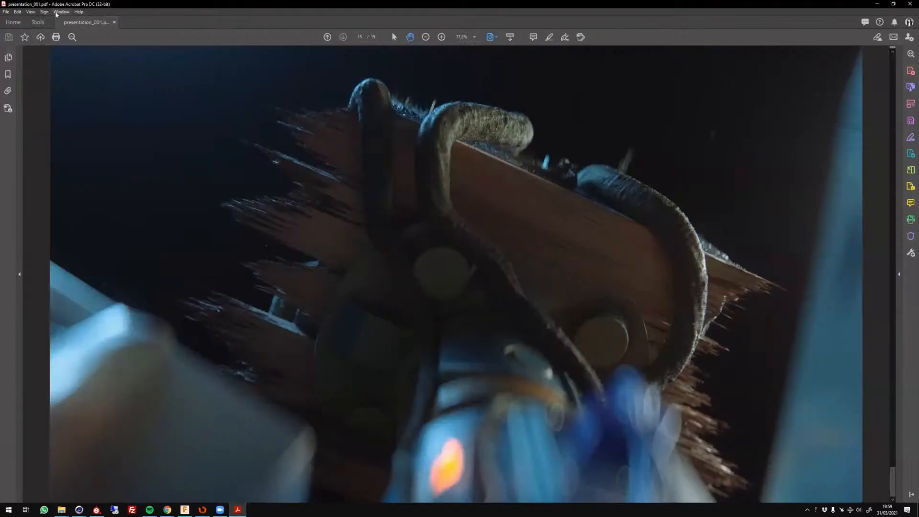
{"action": "left_click", "coordinate": [56, 12]}
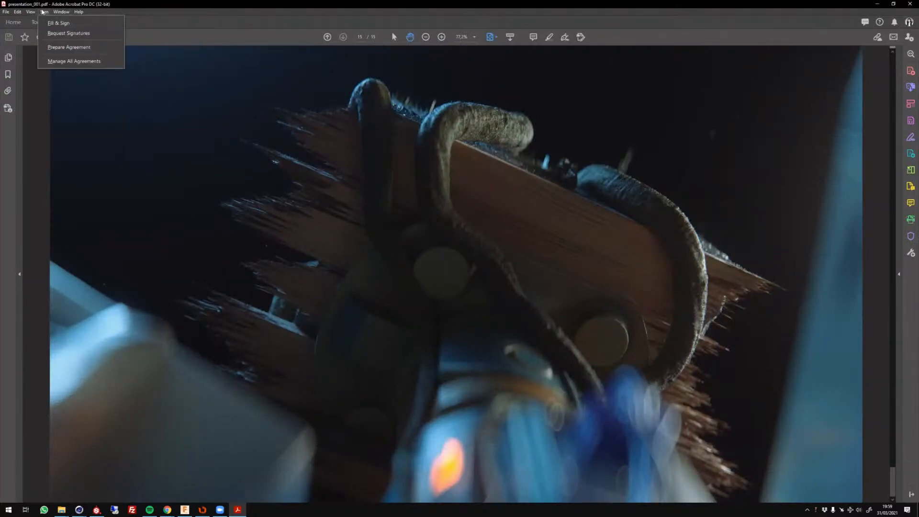
{"action": "mouse_move", "coordinate": [30, 12]}
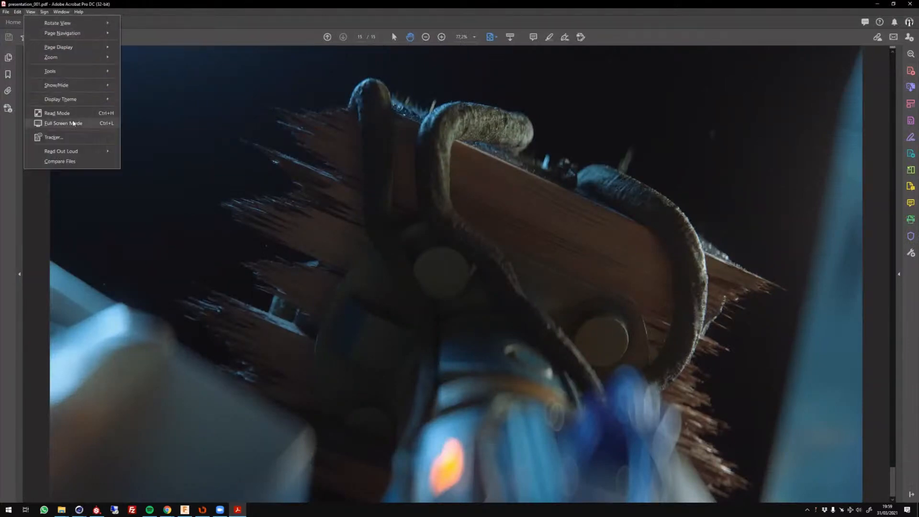
{"action": "left_click", "coordinate": [74, 124]}
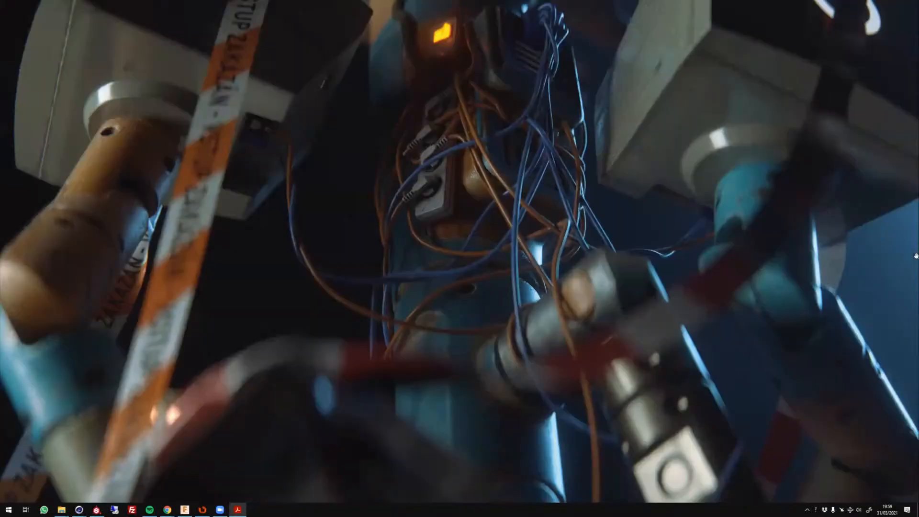
{"action": "key", "text": "Right"}
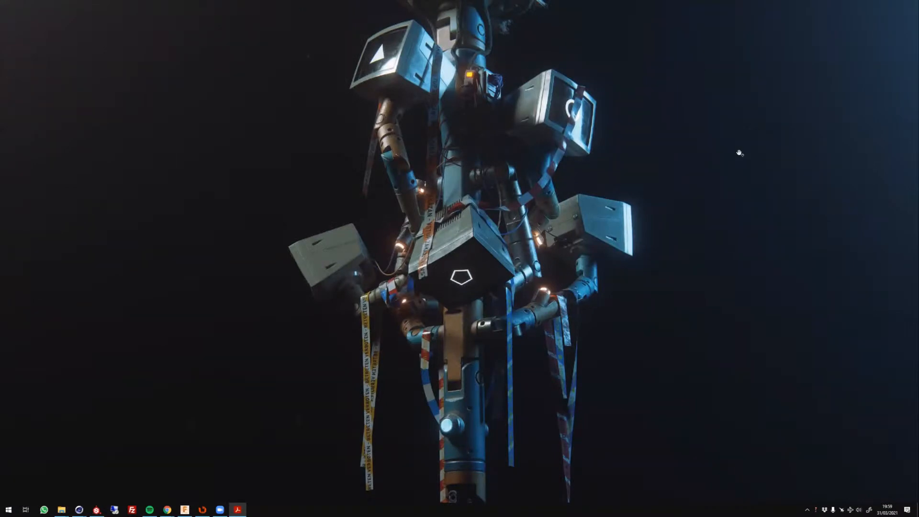
{"action": "key", "text": "Escape"}
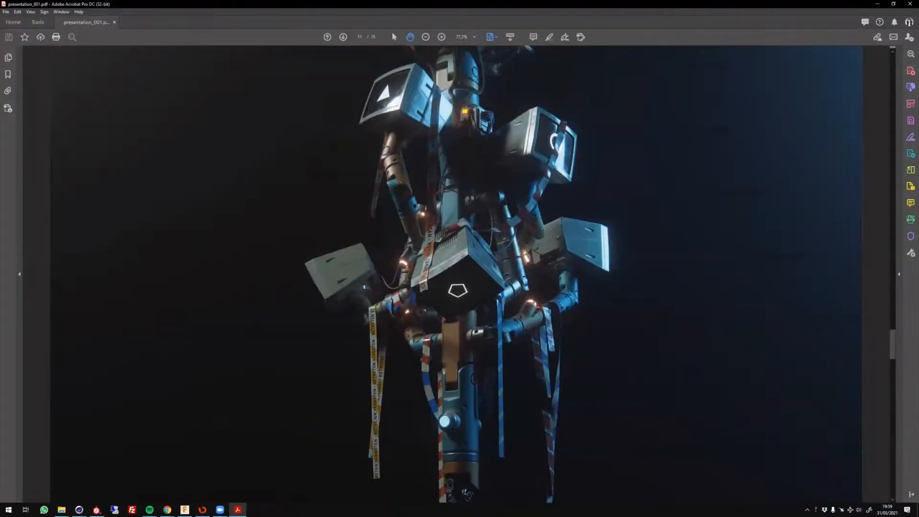
Return to the robot arm scene in Cinema 4D and expand the LIGHT_CAM_01_ALTERNATIVE_1 group to show its lights.
{"action": "mouse_move", "coordinate": [80, 510]}
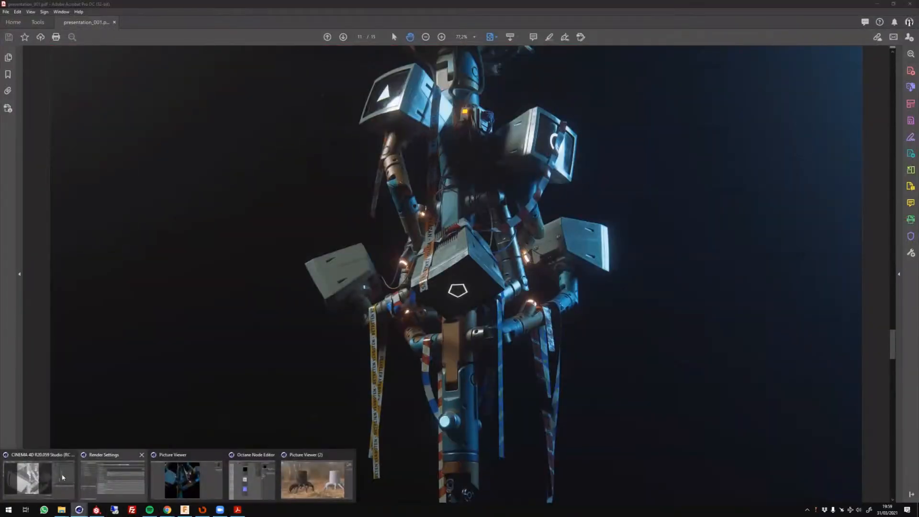
{"action": "left_click", "coordinate": [36, 481]}
{"action": "scroll", "coordinate": [496, 165], "scroll_direction": "down", "scroll_amount": 10}
{"action": "middle_click_drag", "start_coordinate": [491, 222], "coordinate": [365, 302], "text": "alt"}
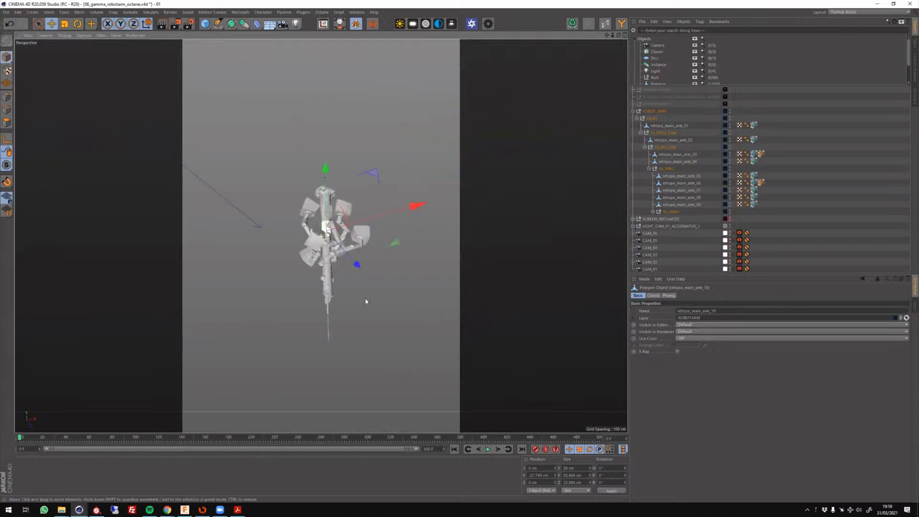
{"action": "left_click_drag", "start_coordinate": [365, 302], "coordinate": [357, 335], "text": "alt"}
{"action": "left_click", "coordinate": [734, 230]}
{"action": "left_click", "coordinate": [655, 227]}
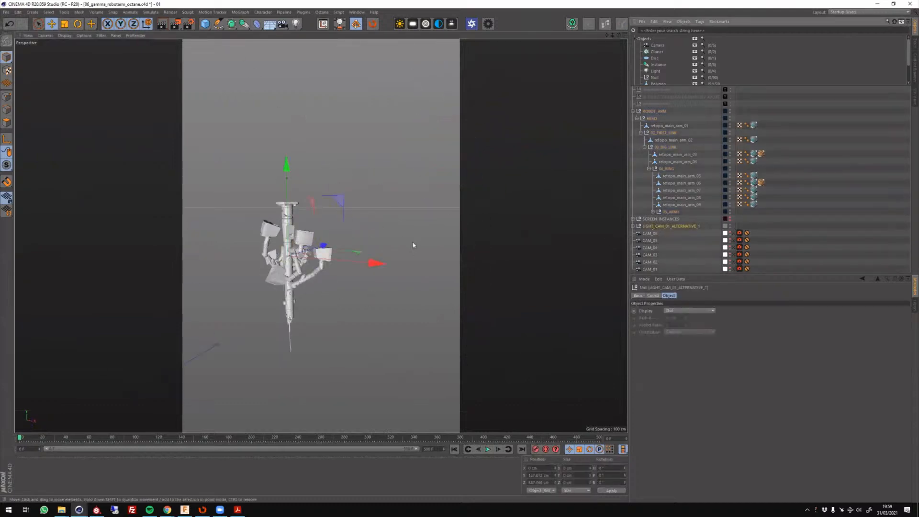
{"action": "left_click_drag", "start_coordinate": [415, 244], "coordinate": [299, 220], "text": "alt"}
{"action": "left_click", "coordinate": [633, 226]}
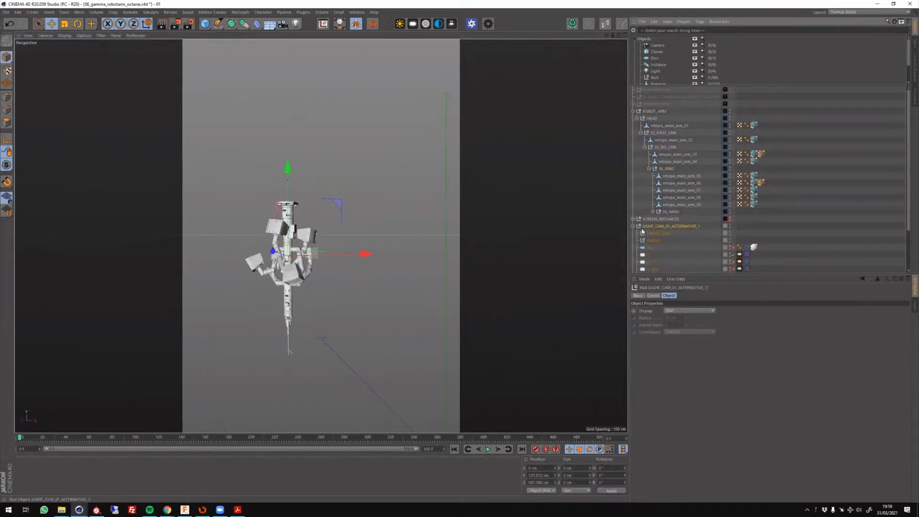
{"action": "scroll", "coordinate": [680, 206], "scroll_direction": "down", "scroll_amount": 2}
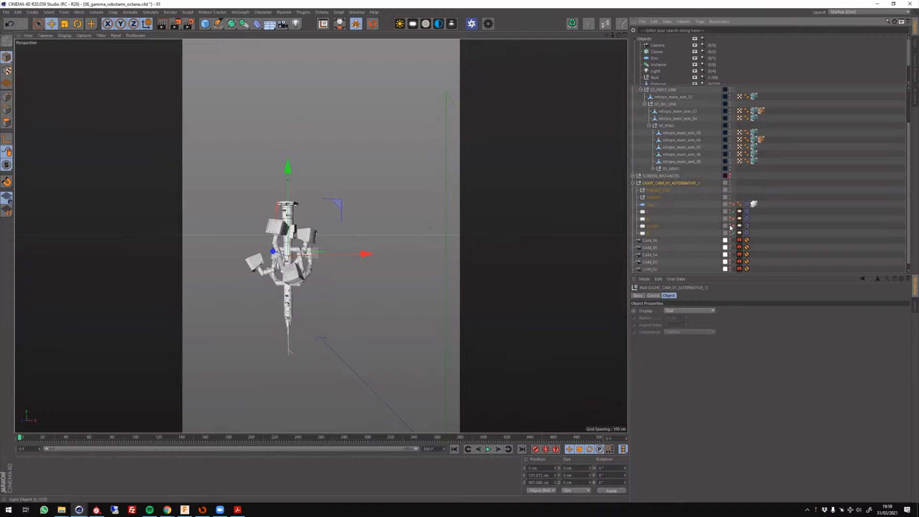
Make the area lights in LIGHT_CAM_01_ALTERNATIVE_1 visible in the viewport and inspect their placement around the robot arm.
{"action": "left_click", "coordinate": [729, 217]}
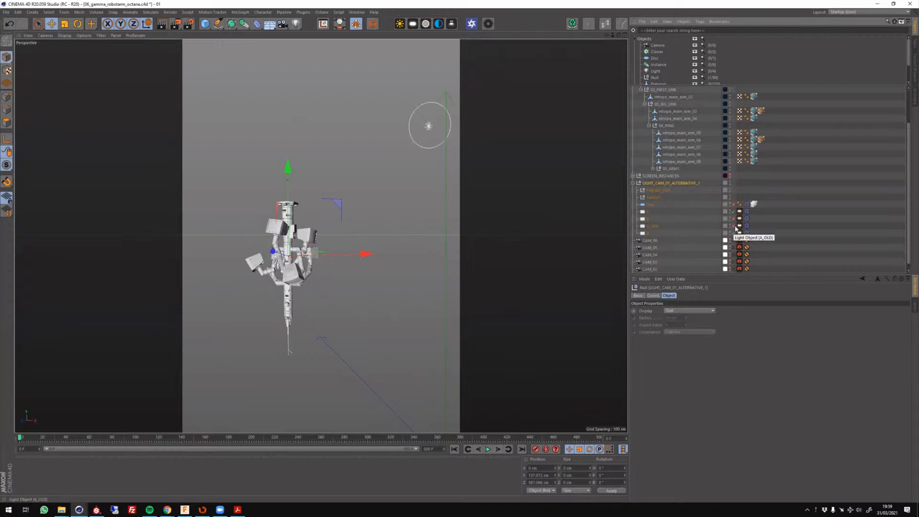
{"action": "left_click", "coordinate": [730, 218]}
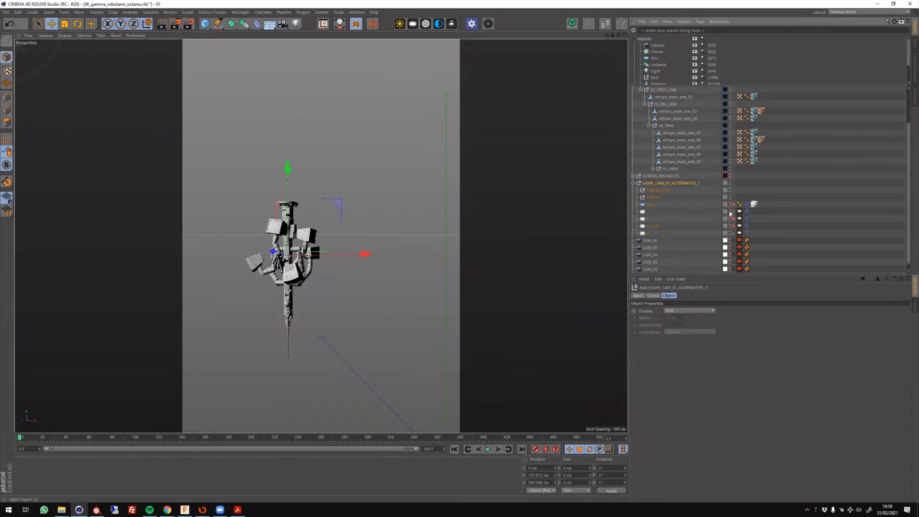
{"action": "left_click", "coordinate": [730, 218]}
{"action": "left_click_drag", "start_coordinate": [520, 236], "coordinate": [348, 252], "text": "alt"}
{"action": "scroll", "coordinate": [418, 251], "scroll_direction": "up", "scroll_amount": 3}
{"action": "left_click_drag", "start_coordinate": [419, 250], "coordinate": [493, 221], "text": "alt"}
{"action": "left_click_drag", "start_coordinate": [389, 206], "coordinate": [329, 230], "text": "alt"}
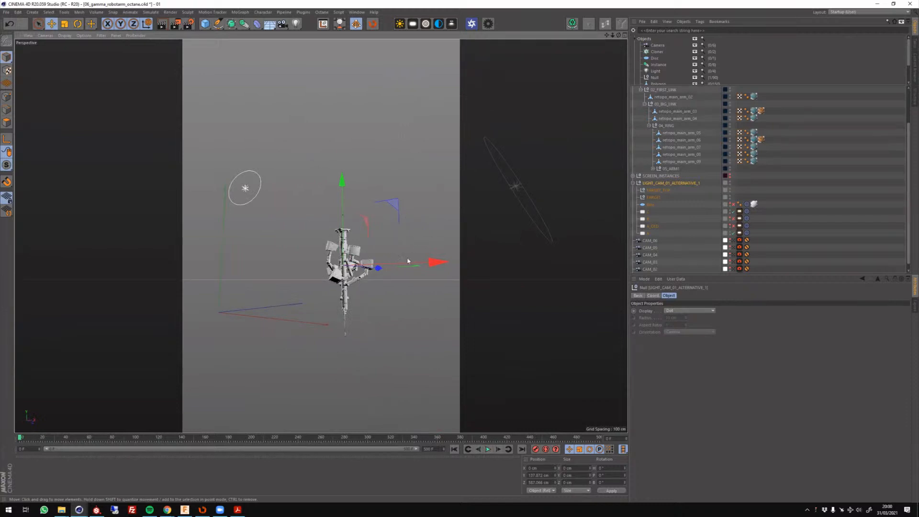
{"action": "left_click_drag", "start_coordinate": [408, 261], "coordinate": [372, 241], "text": "alt"}
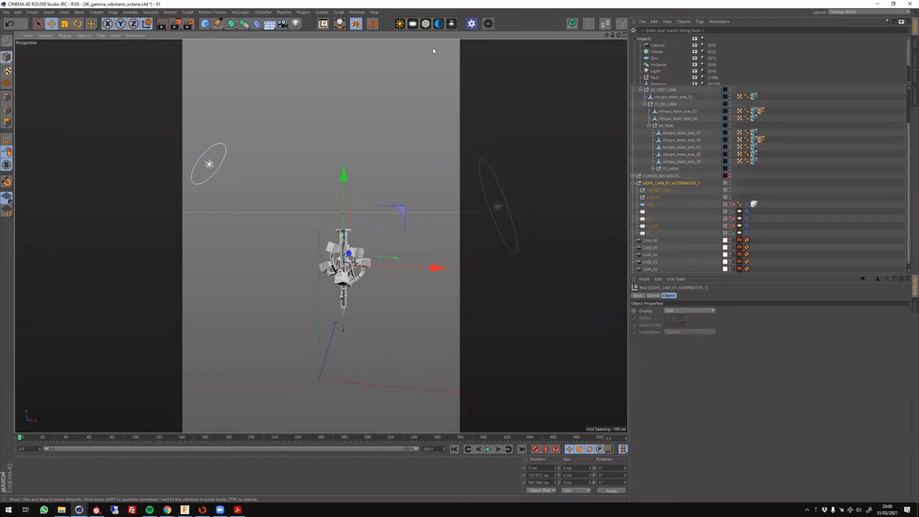
{"action": "left_click", "coordinate": [780, 209]}
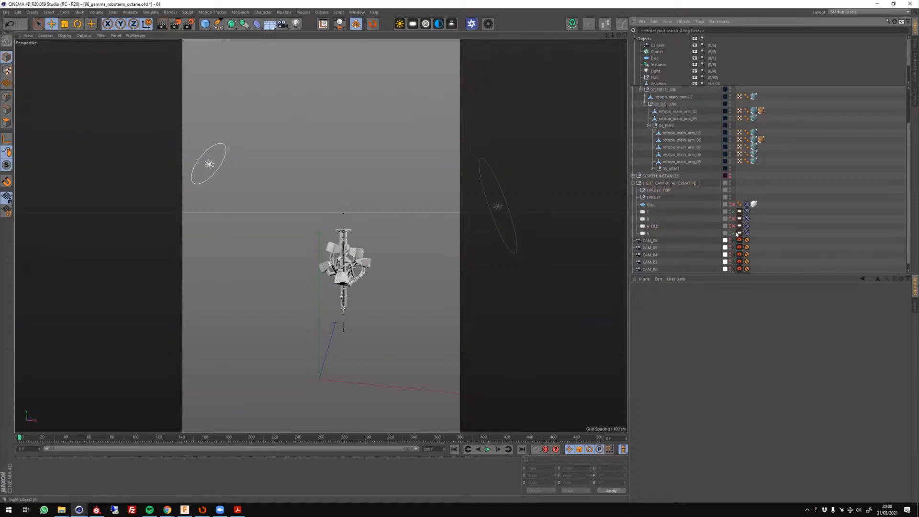
Enable the Disc object in the light group and inspect its placement relative to the robot arm and lights.
{"action": "left_click", "coordinate": [651, 205]}
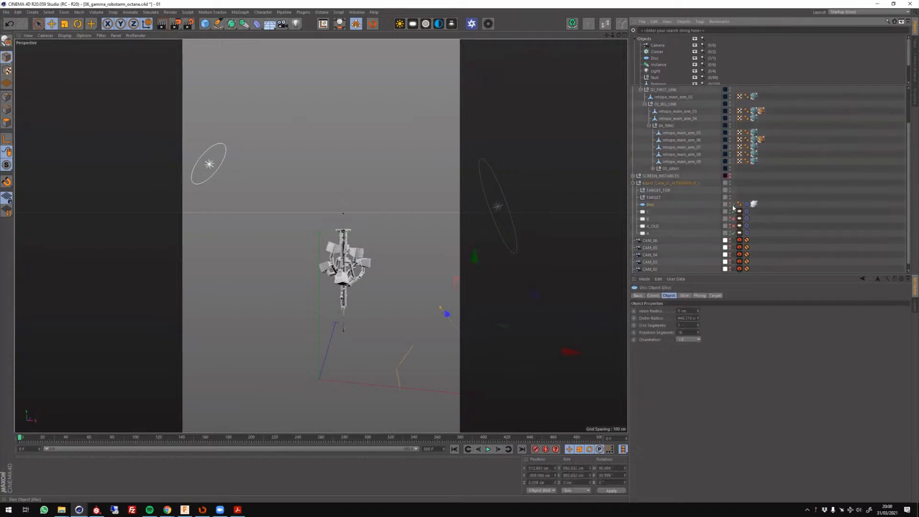
{"action": "left_click_drag", "start_coordinate": [443, 302], "coordinate": [419, 249], "text": "alt"}
{"action": "left_click", "coordinate": [732, 205]}
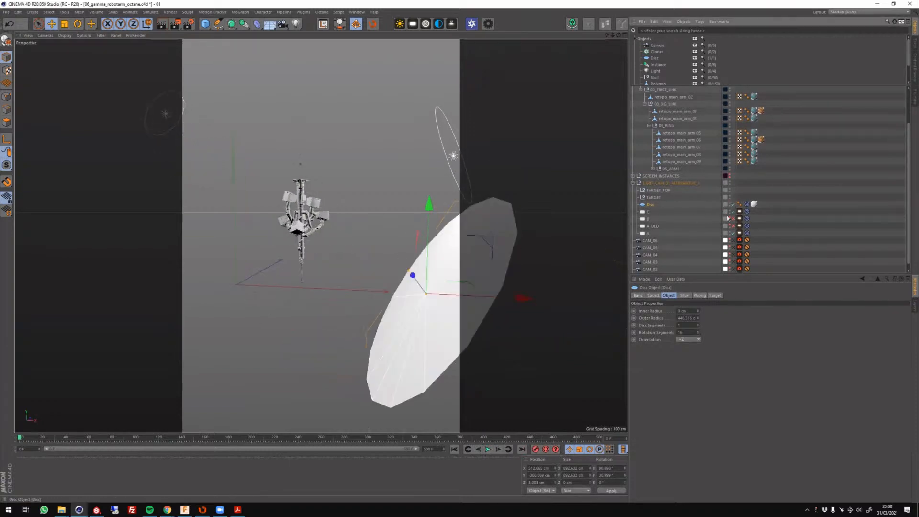
{"action": "left_click_drag", "start_coordinate": [558, 256], "coordinate": [371, 279], "text": "alt"}
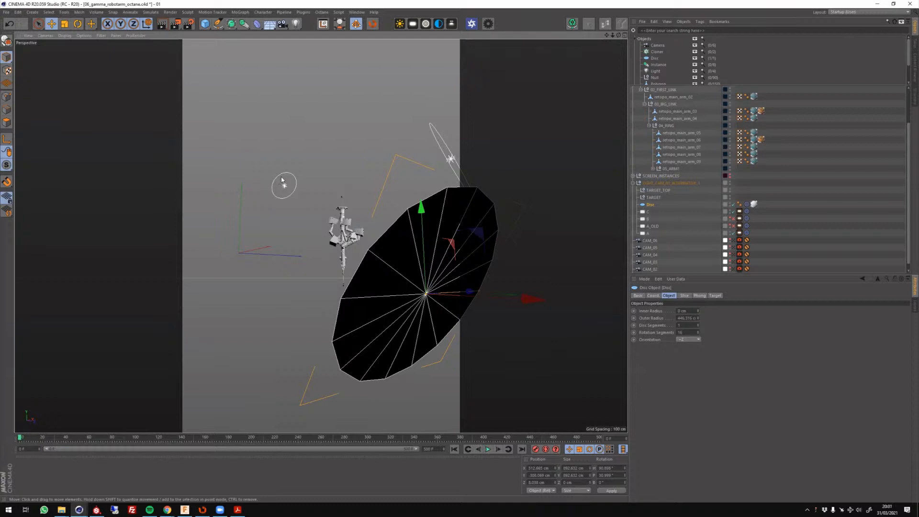
{"action": "left_click_drag", "start_coordinate": [415, 235], "coordinate": [435, 305], "text": "alt"}
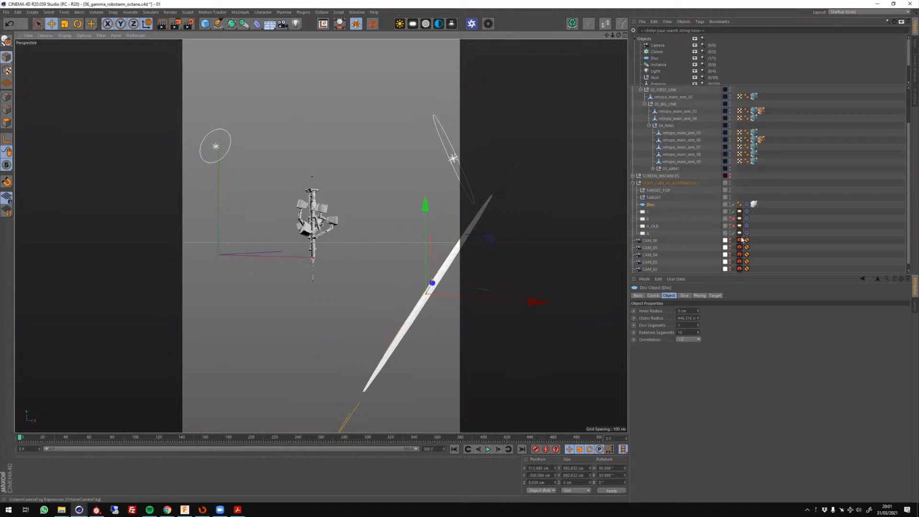
Look through CAM_01 and disable the Disc object in the light group.
{"action": "scroll", "coordinate": [736, 262], "scroll_direction": "down", "scroll_amount": 1}
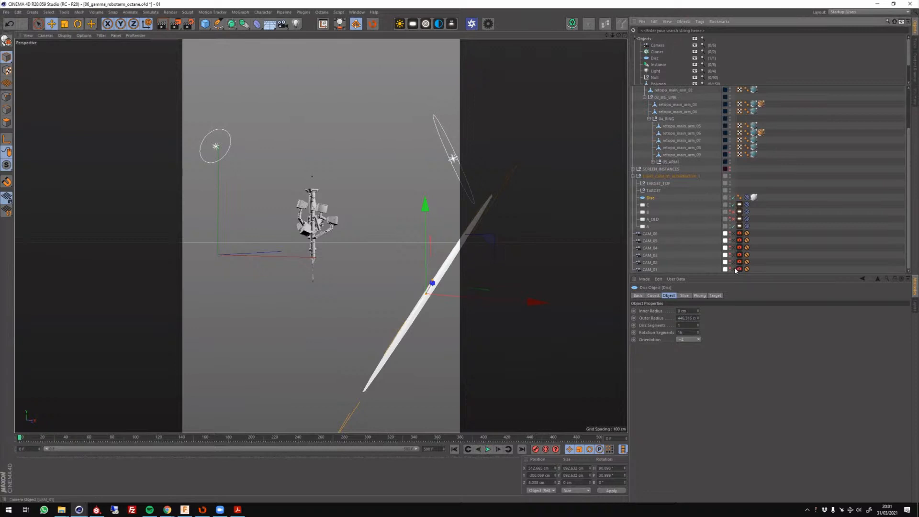
{"action": "left_click", "coordinate": [738, 269]}
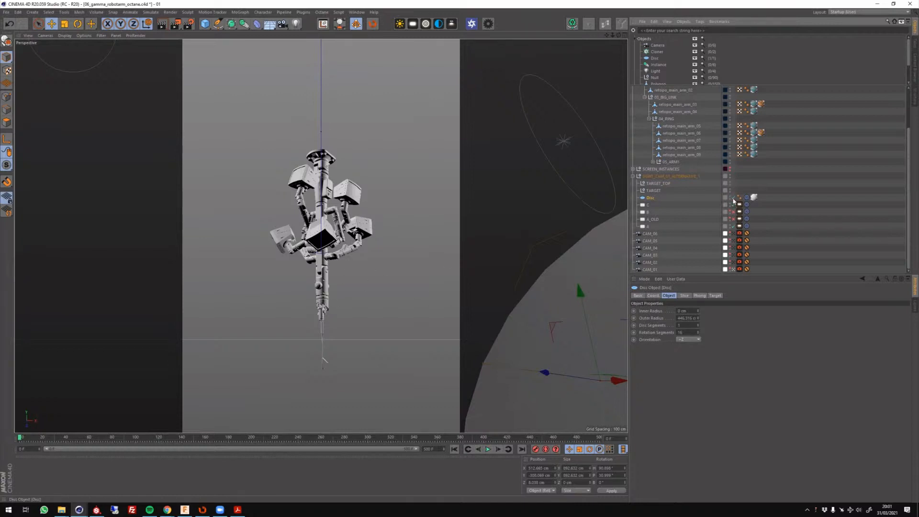
{"action": "left_click", "coordinate": [733, 197]}
{"action": "left_click", "coordinate": [177, 162]}
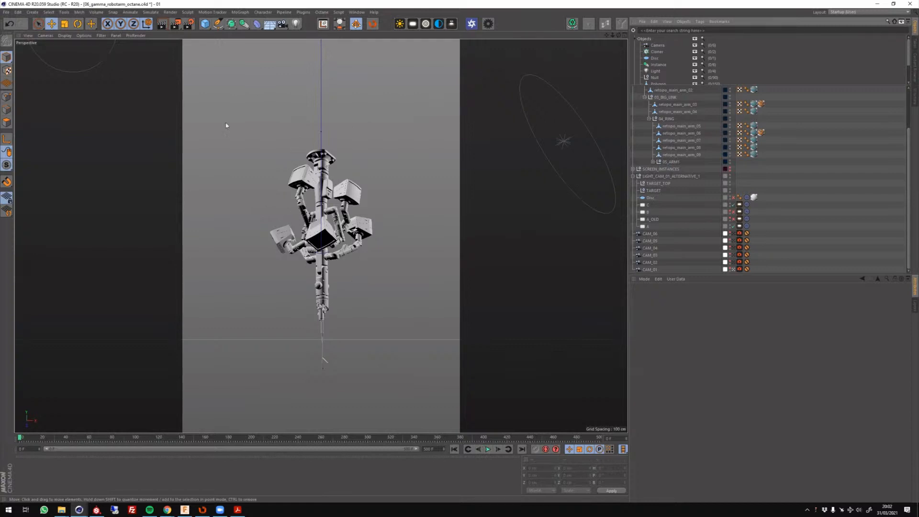
{"action": "scroll", "coordinate": [671, 231], "scroll_direction": "up", "scroll_amount": 3}
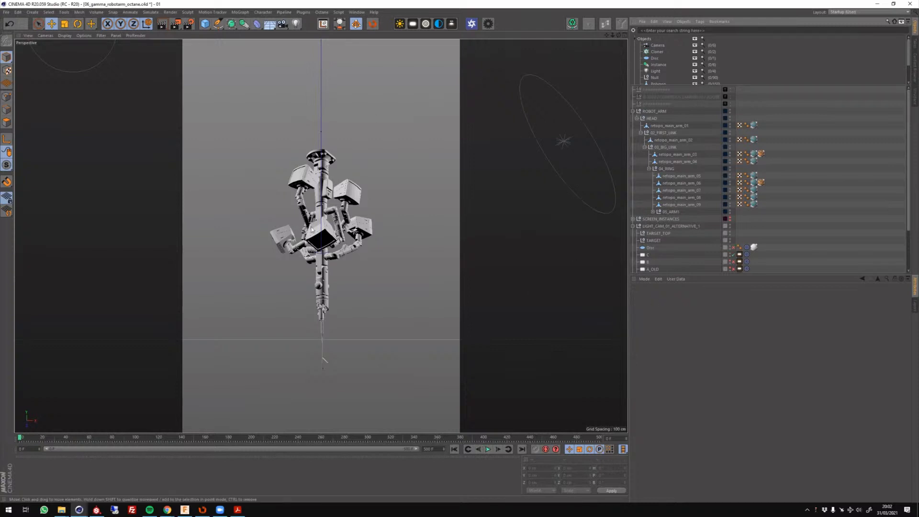
{"action": "left_click", "coordinate": [610, 207]}
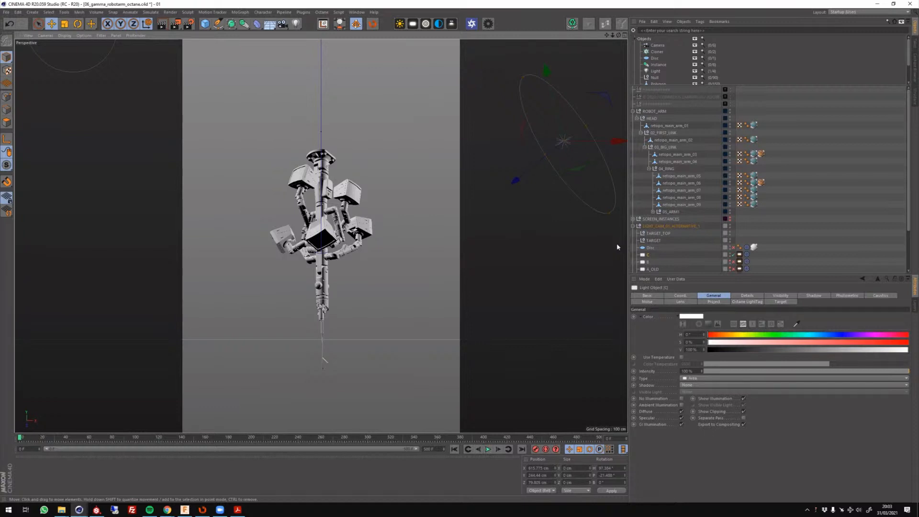
{"action": "left_click", "coordinate": [793, 210]}
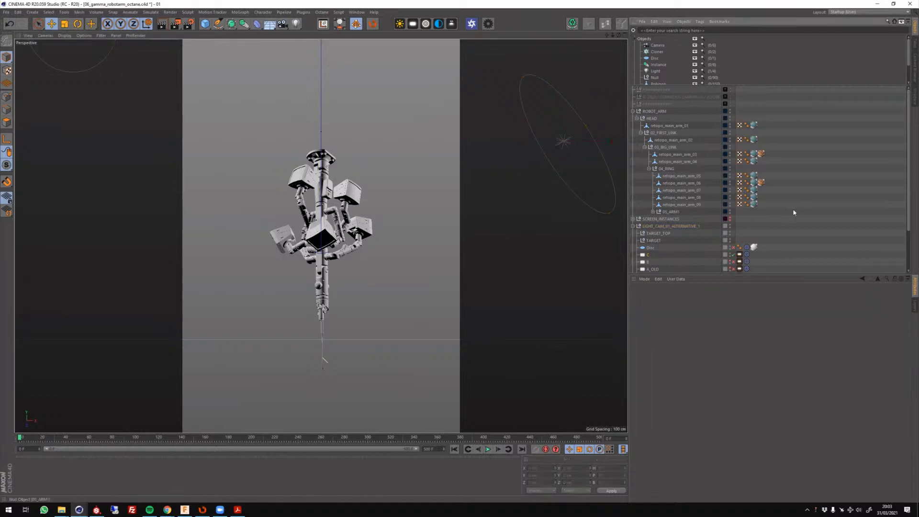
{"action": "scroll", "coordinate": [793, 210], "scroll_direction": "down", "scroll_amount": 3}
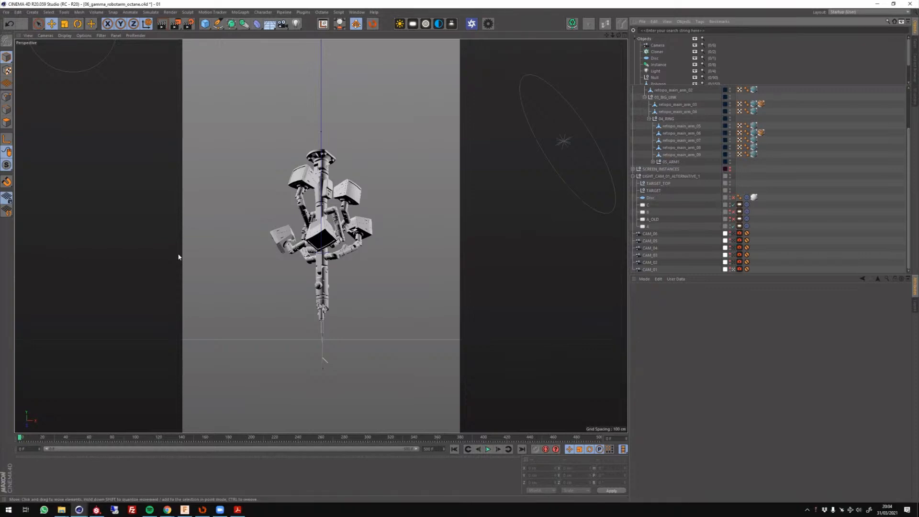
{"action": "key", "text": "XF86AudioRaiseVolume"}
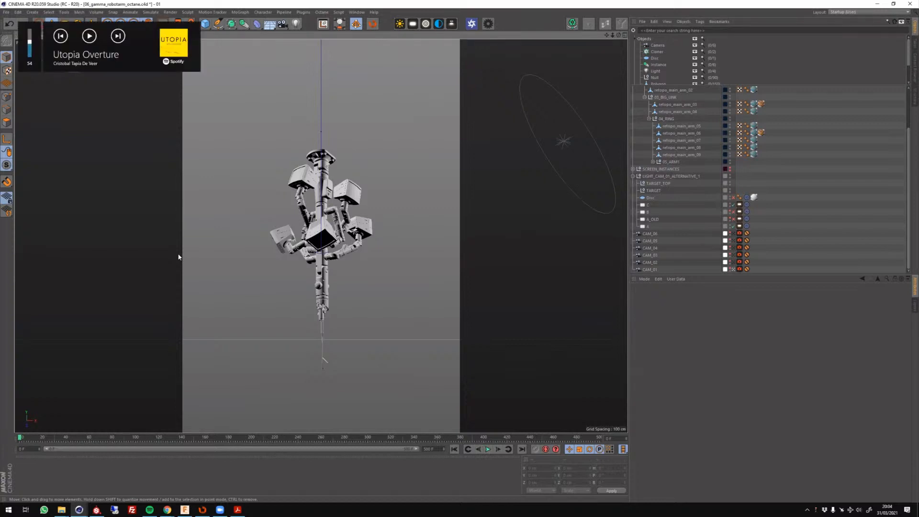
{"action": "key", "text": "XF86AudioRaiseVolume"}
{"action": "key", "text": "XF86AudioRaiseVolume"}
{"action": "key", "text": "XF86AudioRaiseVolume"}
{"action": "key", "text": "XF86AudioRaiseVolume"}
Switch back to presentation_001.pdf in Acrobat, look over the social links page and show page 12 in full screen mode.
{"action": "left_click", "coordinate": [238, 510]}
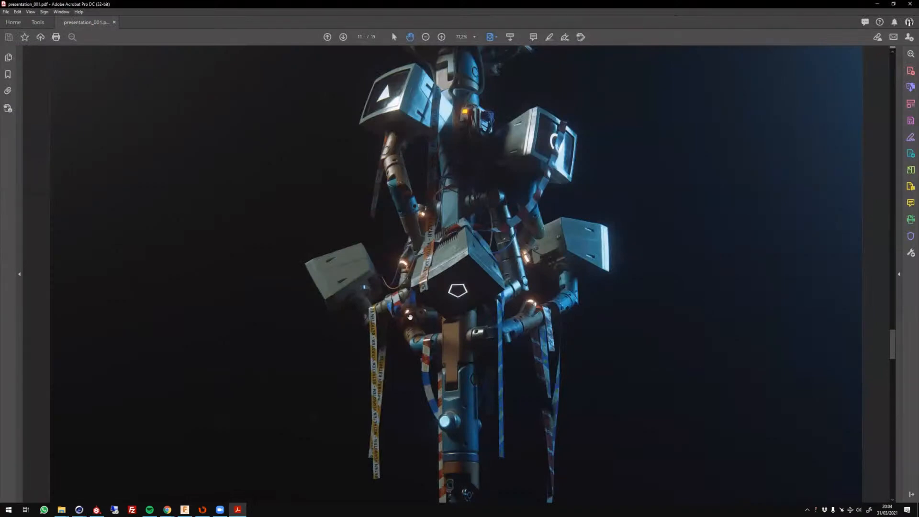
{"action": "scroll", "coordinate": [410, 317], "scroll_direction": "up", "scroll_amount": 1}
{"action": "scroll", "coordinate": [410, 317], "scroll_direction": "up", "scroll_amount": 1}
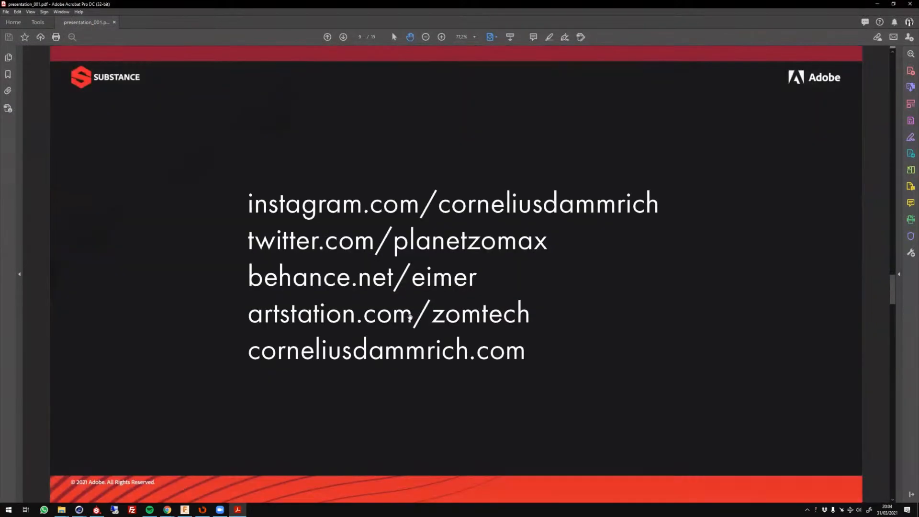
{"action": "scroll", "coordinate": [409, 318], "scroll_direction": "down", "scroll_amount": 2}
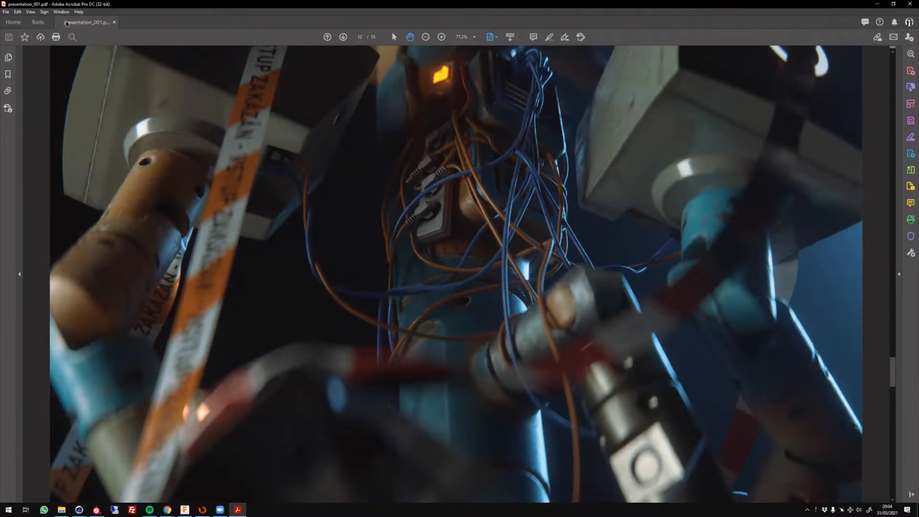
{"action": "key", "text": "ctrl+l"}
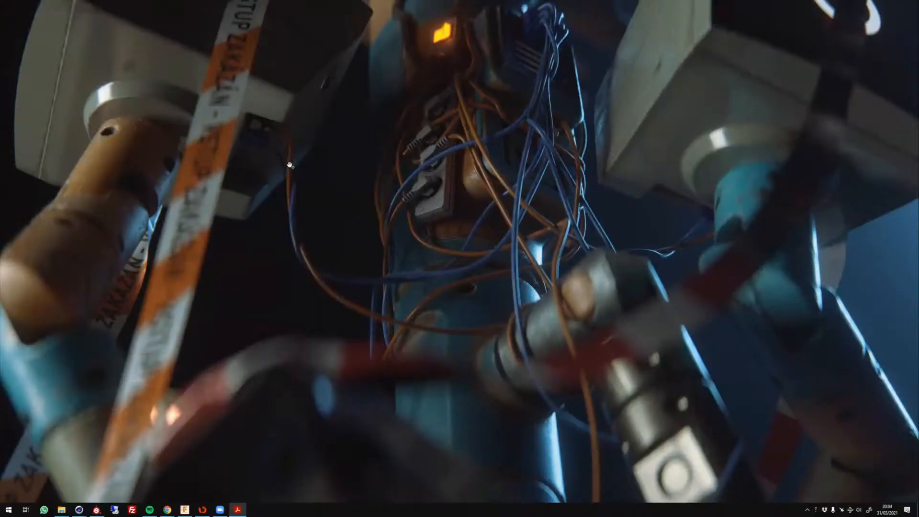